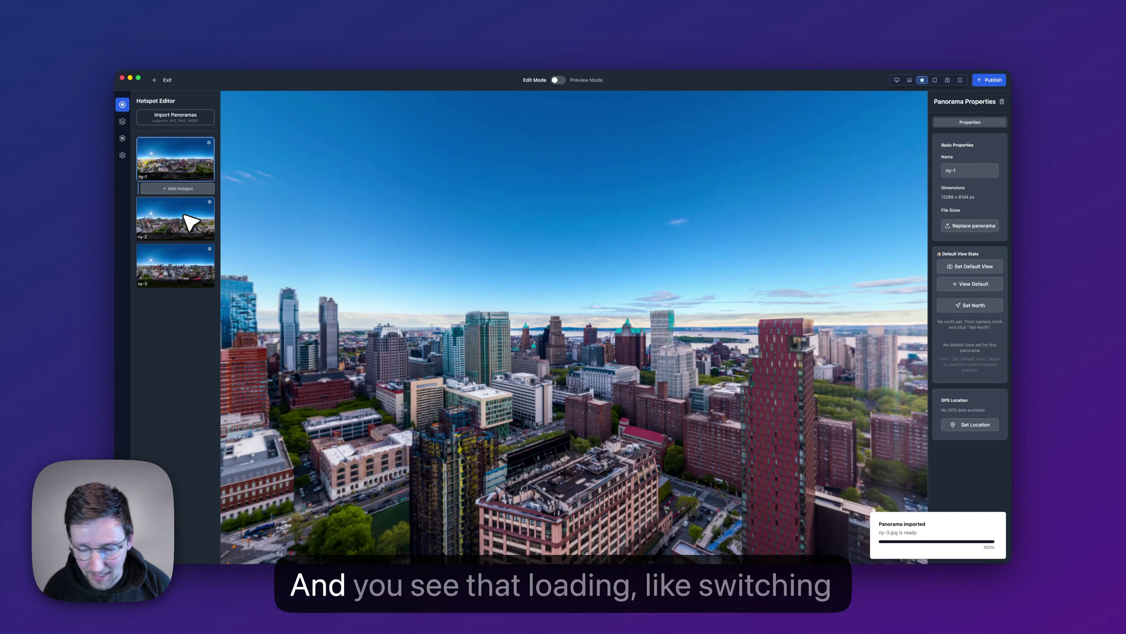
- Switch back and forth among the ny-1, ny-2 and ny-3 panoramas to examine how quickly each one loads
{"action": "left_click", "coordinate": [189, 220]}
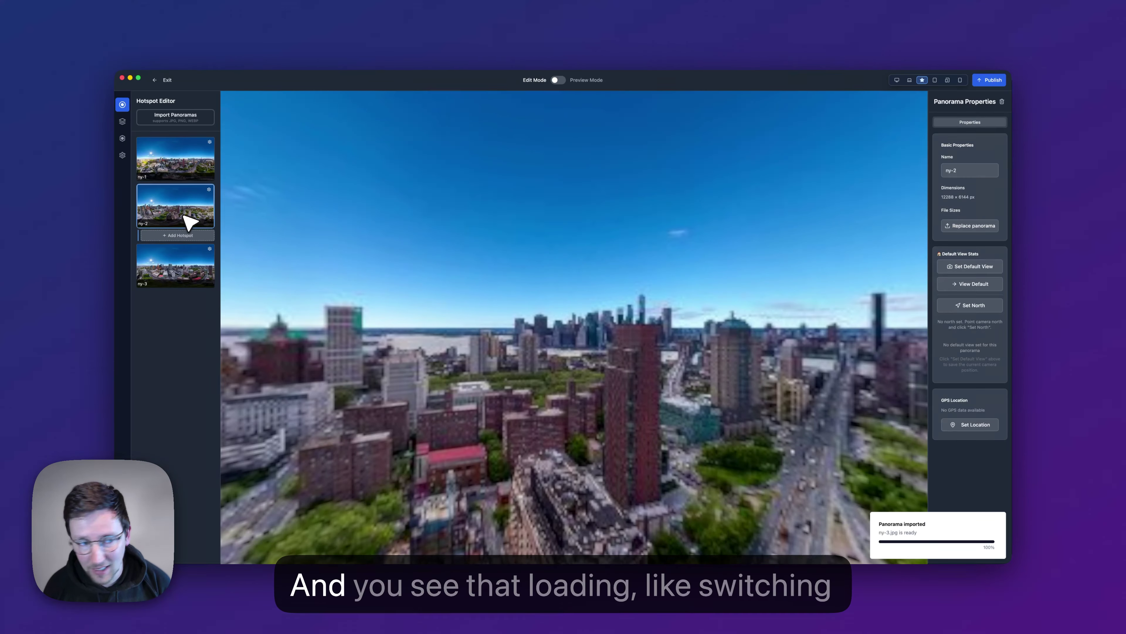
{"action": "left_click", "coordinate": [181, 265]}
{"action": "left_click", "coordinate": [175, 209]}
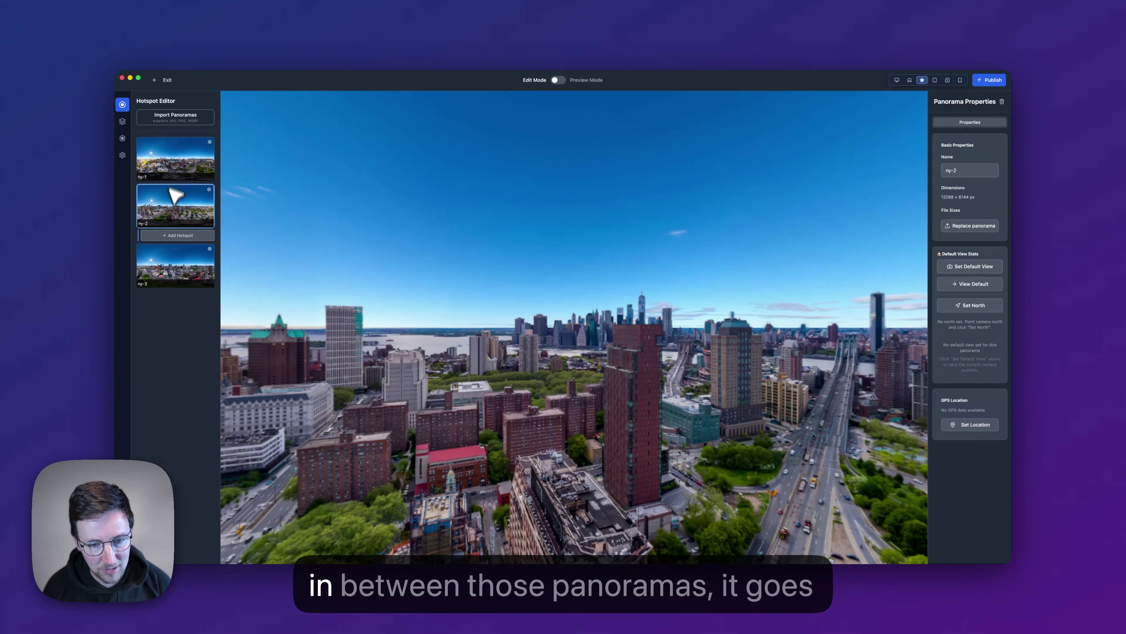
{"action": "left_click", "coordinate": [175, 159]}
{"action": "left_click_drag", "start_coordinate": [605, 301], "coordinate": [532, 293]}
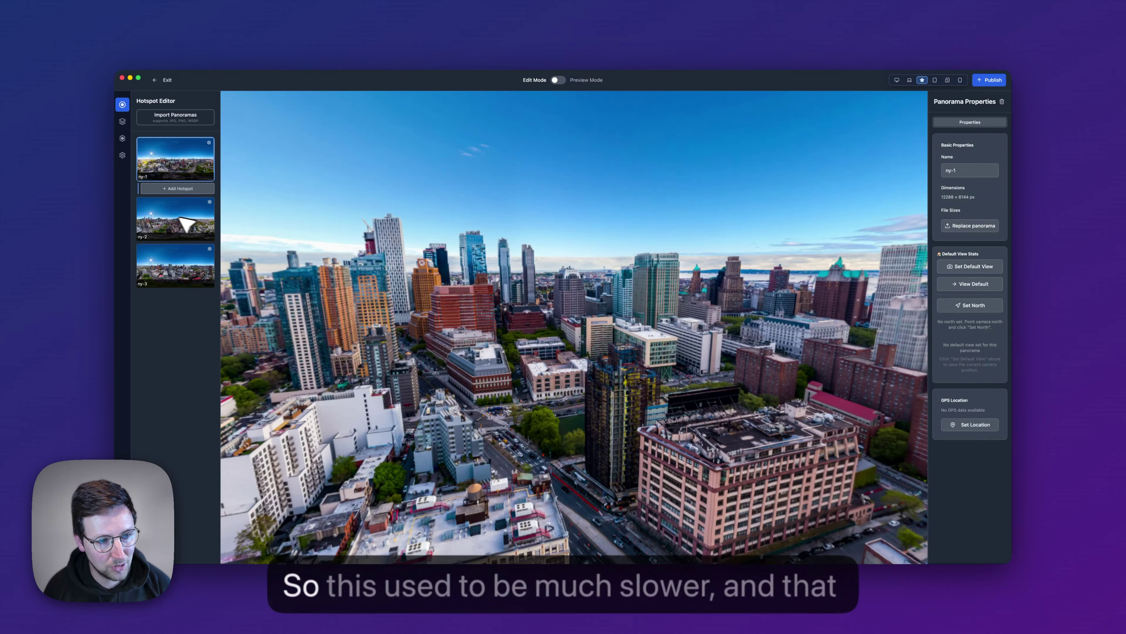
{"action": "left_click", "coordinate": [176, 208]}
{"action": "left_click", "coordinate": [179, 278]}
{"action": "left_click", "coordinate": [175, 217]}
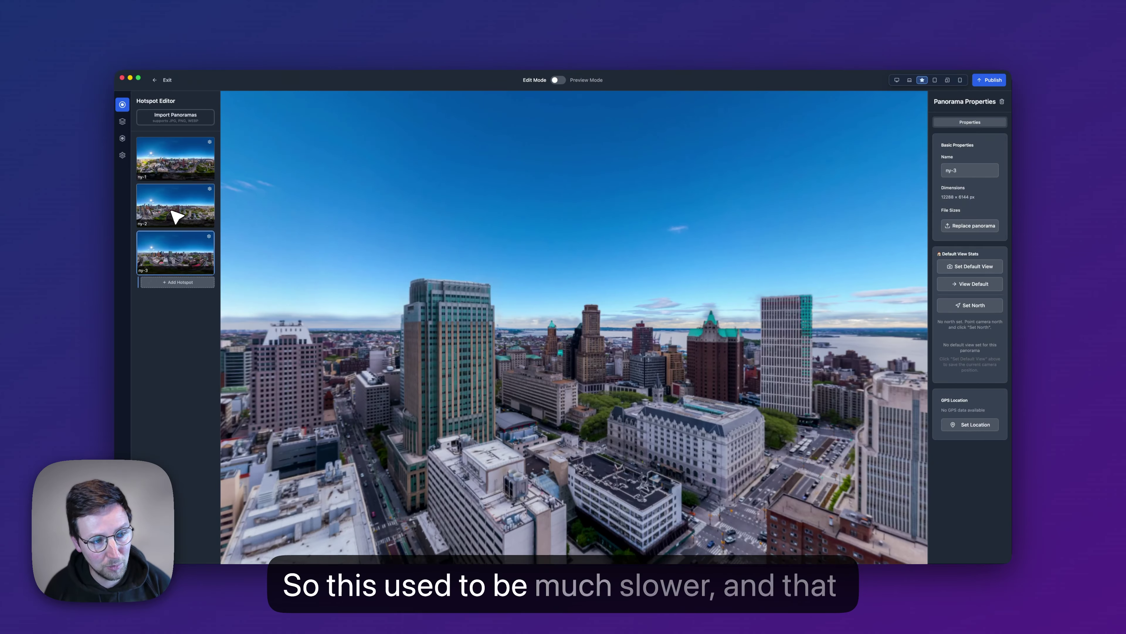
{"action": "left_click", "coordinate": [182, 164]}
{"action": "left_click_drag", "start_coordinate": [469, 315], "coordinate": [522, 303]}
{"action": "left_click", "coordinate": [195, 220]}
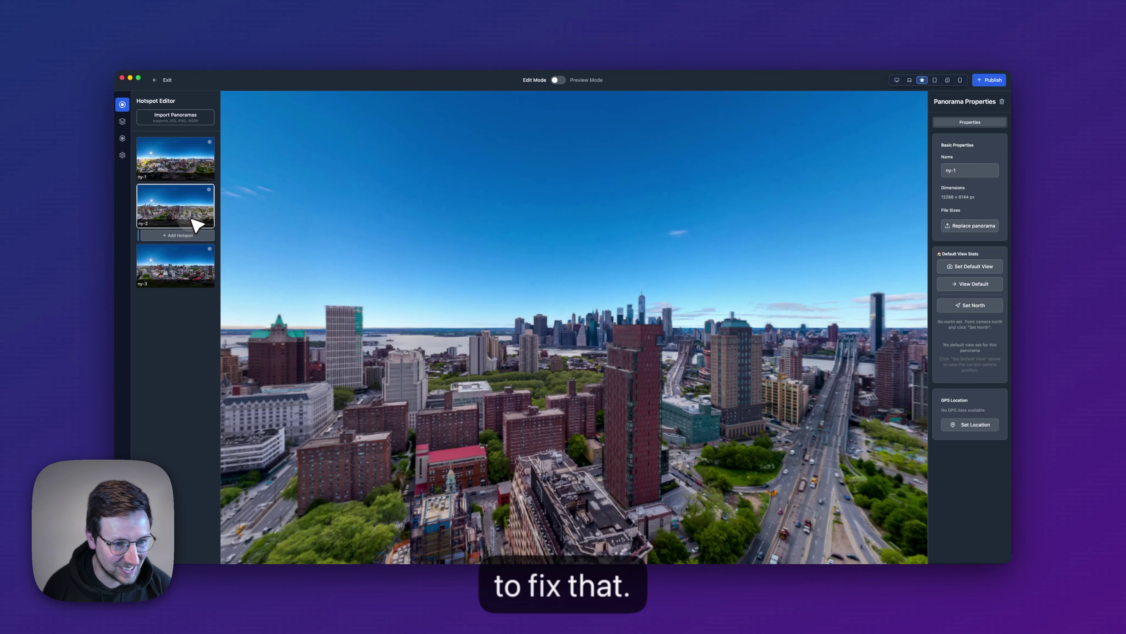
{"action": "left_click", "coordinate": [195, 262]}
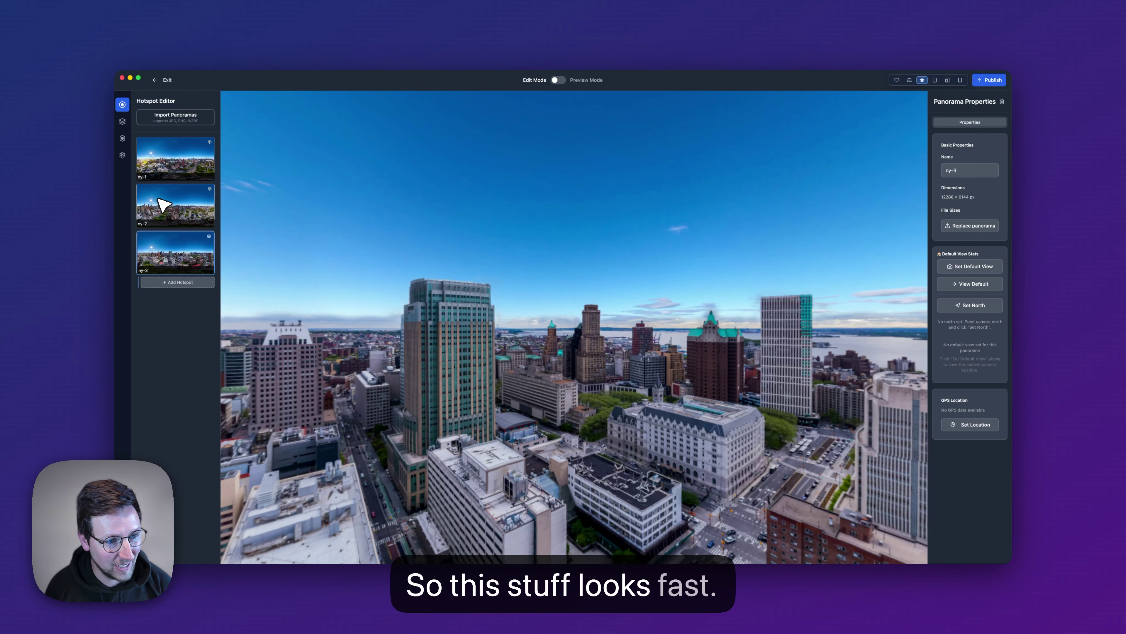
{"action": "left_click", "coordinate": [163, 205]}
- Tilt the ny-1 panorama down toward the city blocks and the street intersection, and set this as its default view
{"action": "left_click", "coordinate": [207, 171]}
{"action": "left_click_drag", "start_coordinate": [459, 344], "coordinate": [461, 284]}
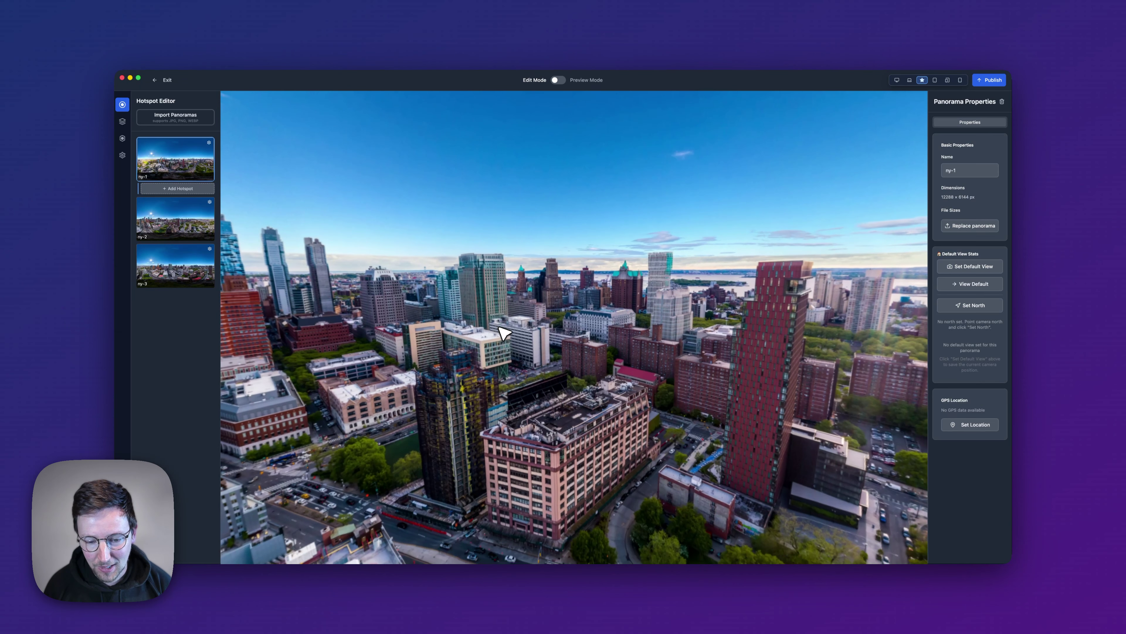
{"action": "left_click_drag", "start_coordinate": [553, 370], "coordinate": [548, 337]}
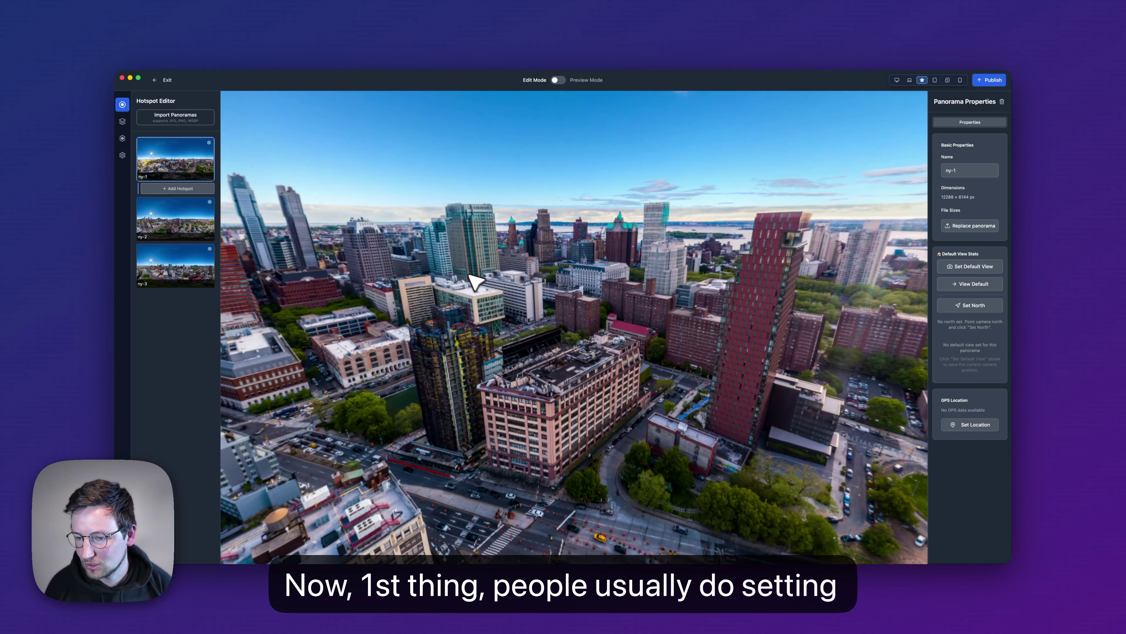
{"action": "left_click", "coordinate": [974, 266]}
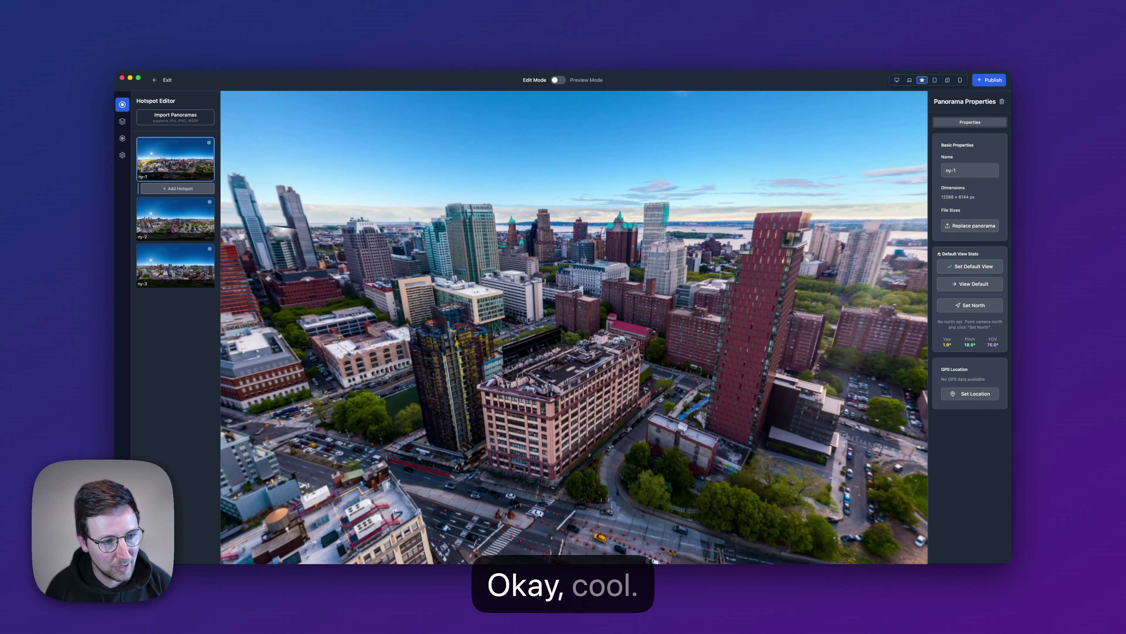
- Tilt the ny-2 panorama steeply down over the pink building and the multi-lane road, and set this as its default view
{"action": "left_click", "coordinate": [162, 222]}
{"action": "left_click_drag", "start_coordinate": [571, 403], "coordinate": [556, 295]}
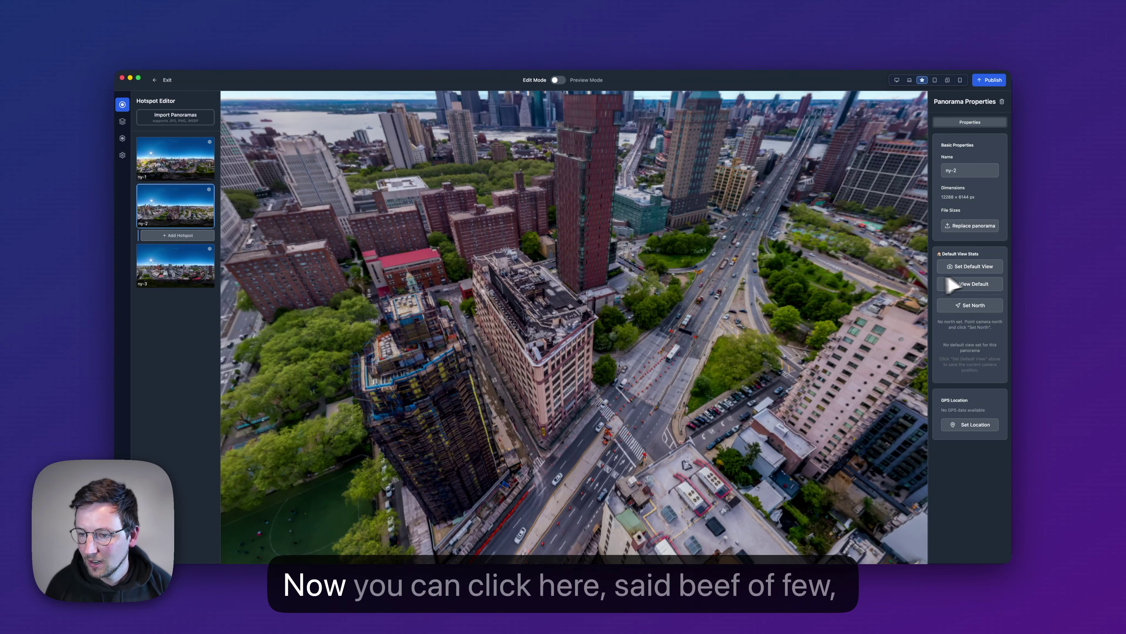
{"action": "left_click", "coordinate": [983, 268]}
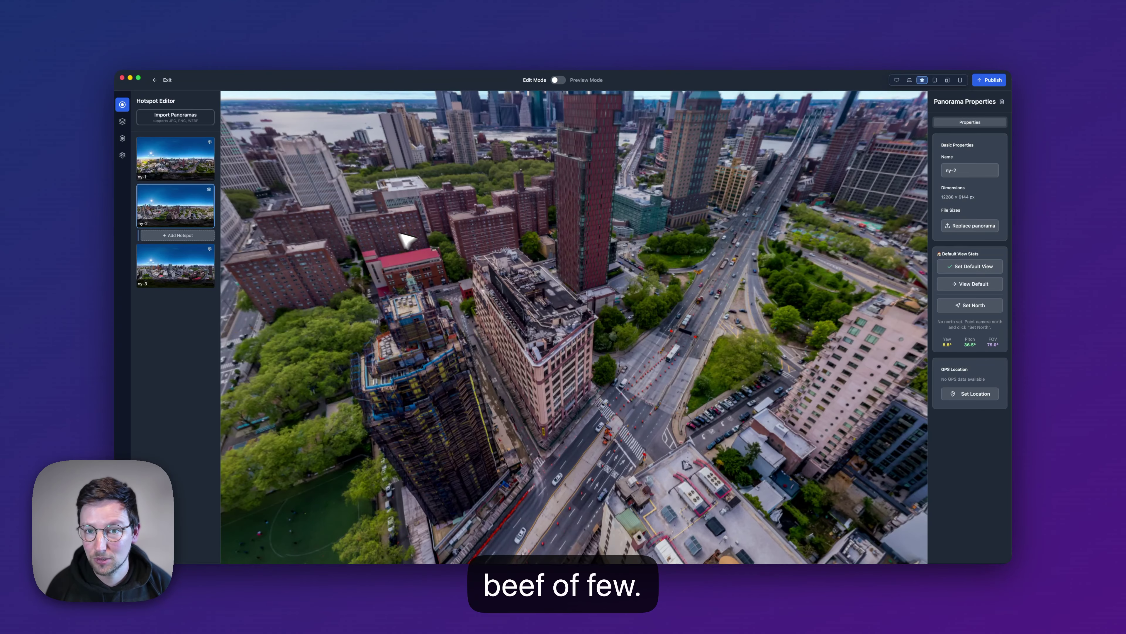
- Turn the ny-3 panorama toward the leaning red tower and the scaffolded building, and set this as its default view
{"action": "left_click", "coordinate": [167, 265]}
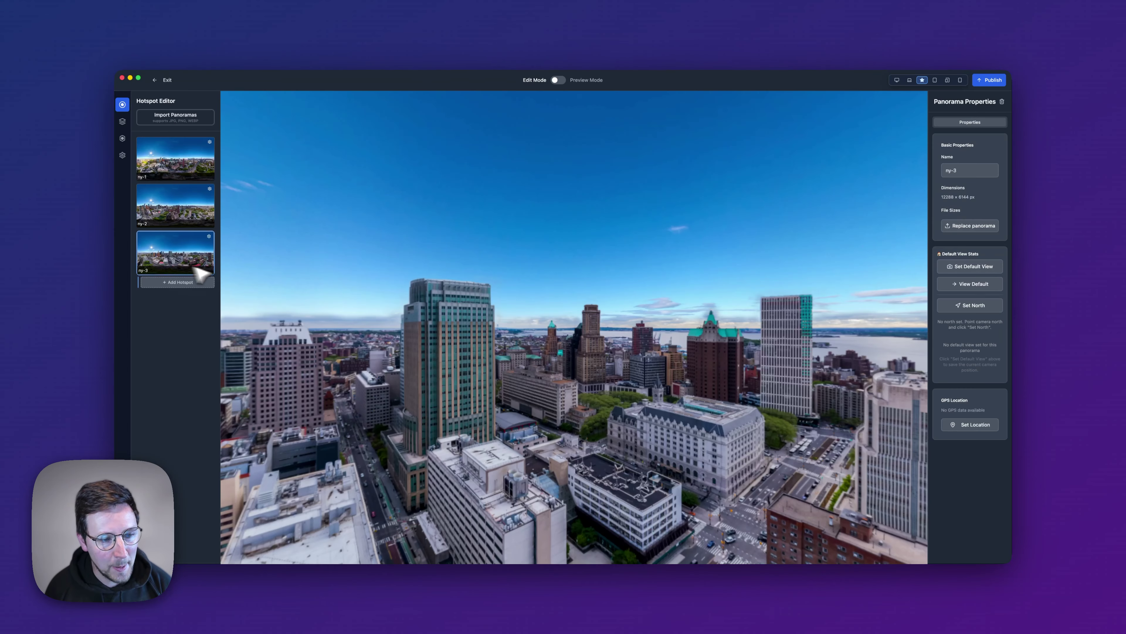
{"action": "left_click_drag", "start_coordinate": [646, 360], "coordinate": [445, 278]}
{"action": "left_click_drag", "start_coordinate": [678, 341], "coordinate": [614, 344]}
{"action": "right_click", "coordinate": [608, 337]}
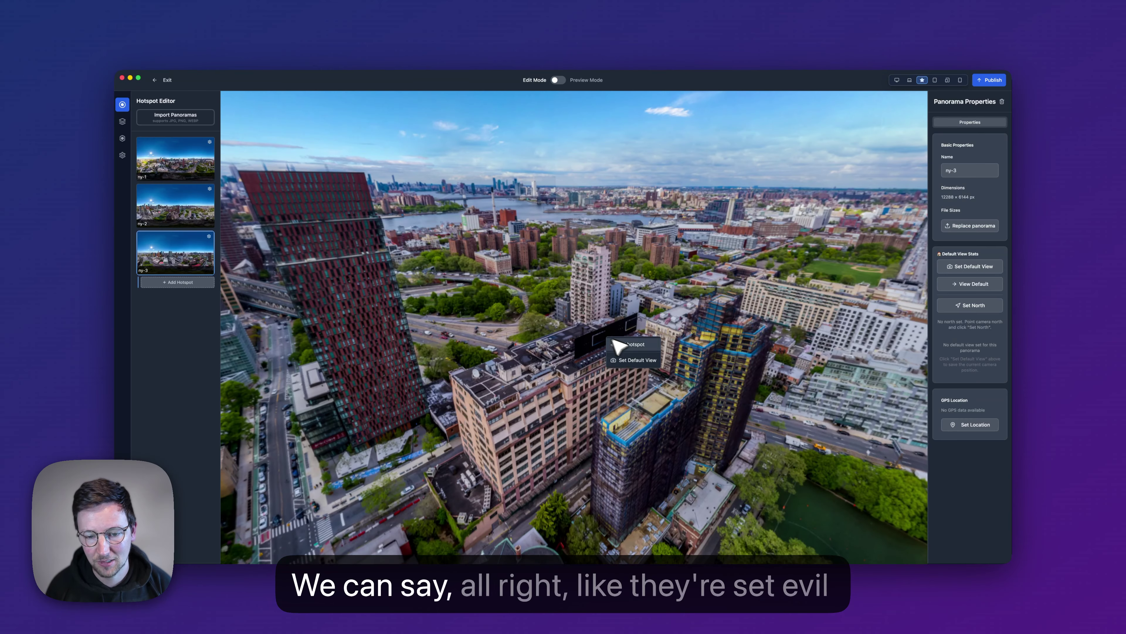
{"action": "left_click", "coordinate": [637, 360]}
- Open the ny-1, ny-2 and ny-3 panoramas in turn to check their saved default views
{"action": "left_click", "coordinate": [178, 167]}
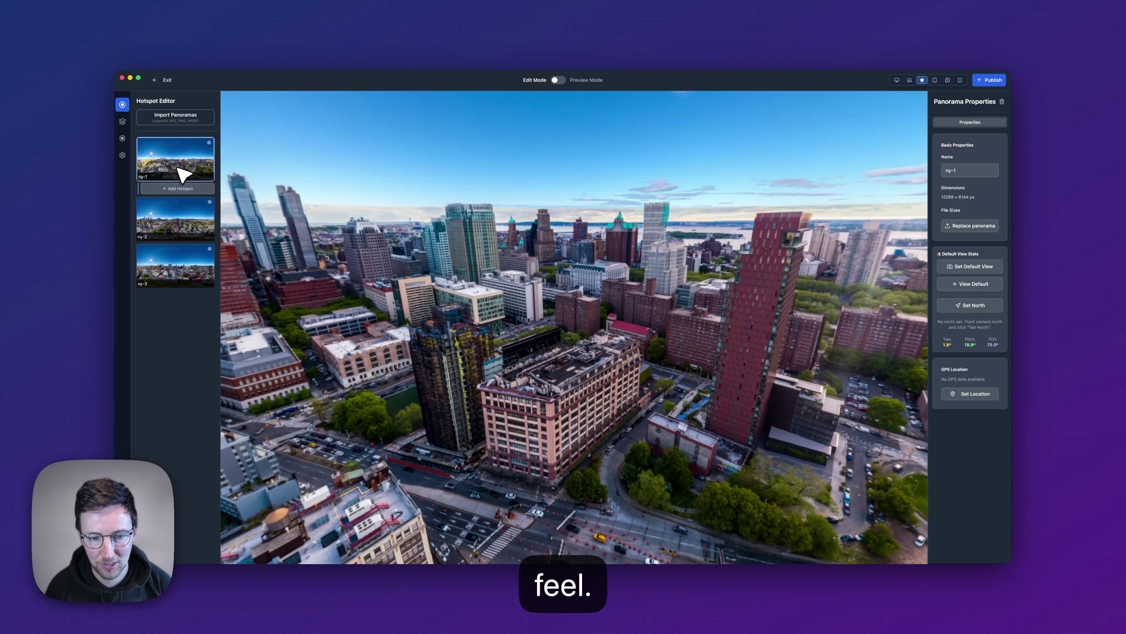
{"action": "left_click", "coordinate": [178, 216]}
{"action": "left_click", "coordinate": [177, 270]}
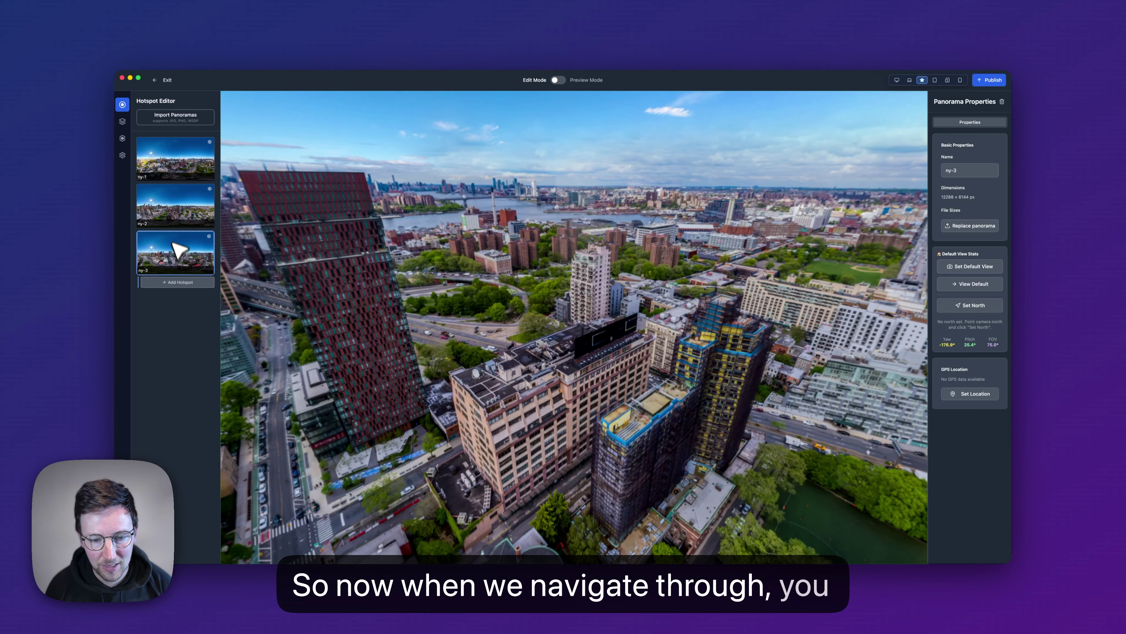
- In ny-1, place a Slide To navigation hotspot to ny-2 at about yaw -53°, pitch 28°, and enlarge it to about twice its size
{"action": "left_click", "coordinate": [155, 162]}
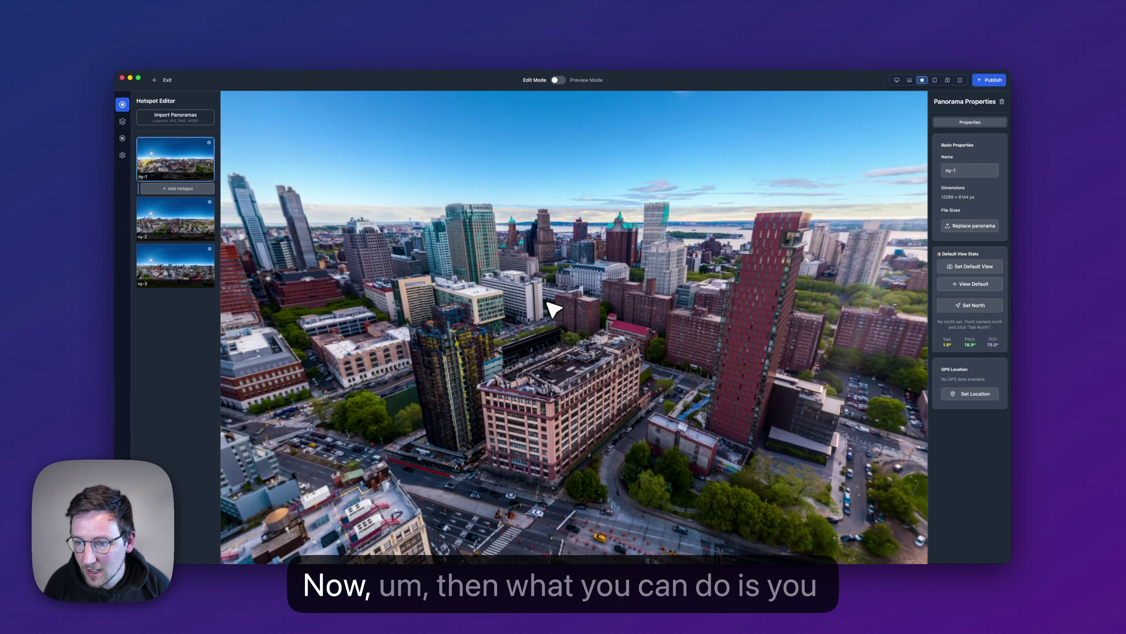
{"action": "left_click_drag", "start_coordinate": [328, 254], "coordinate": [376, 246]}
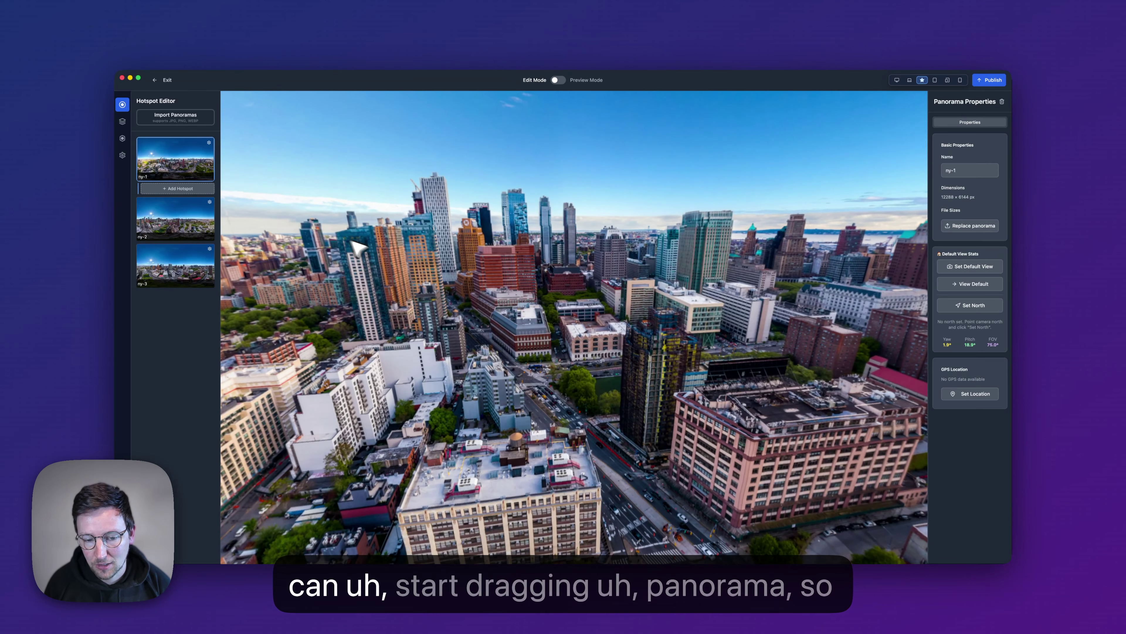
{"action": "left_click_drag", "start_coordinate": [452, 289], "coordinate": [417, 281]}
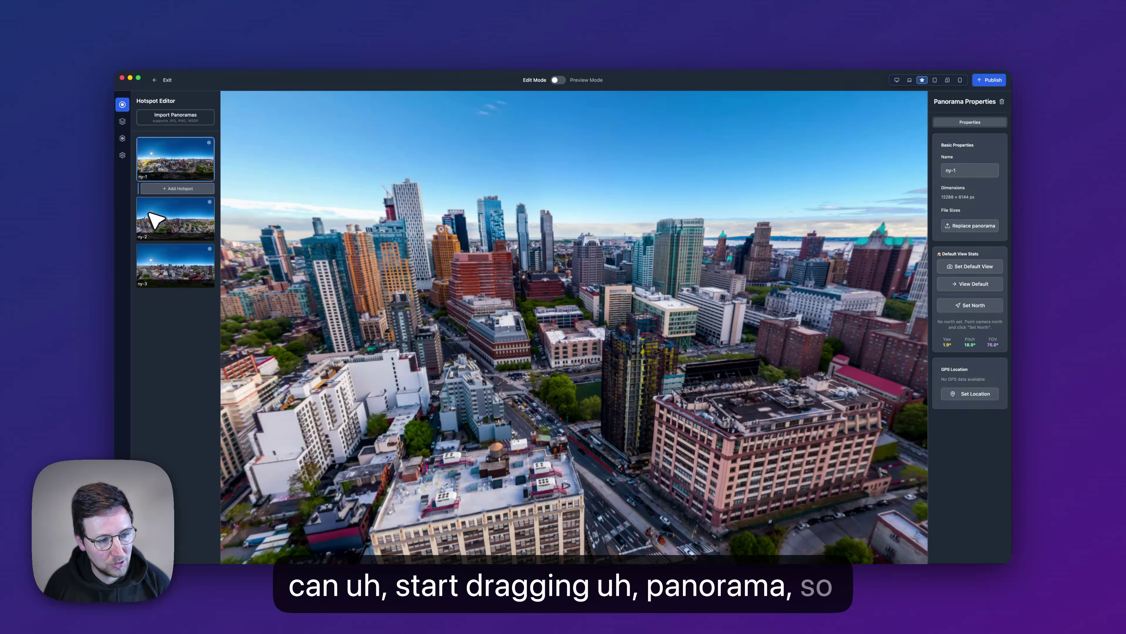
{"action": "left_click_drag", "start_coordinate": [166, 220], "coordinate": [450, 389]}
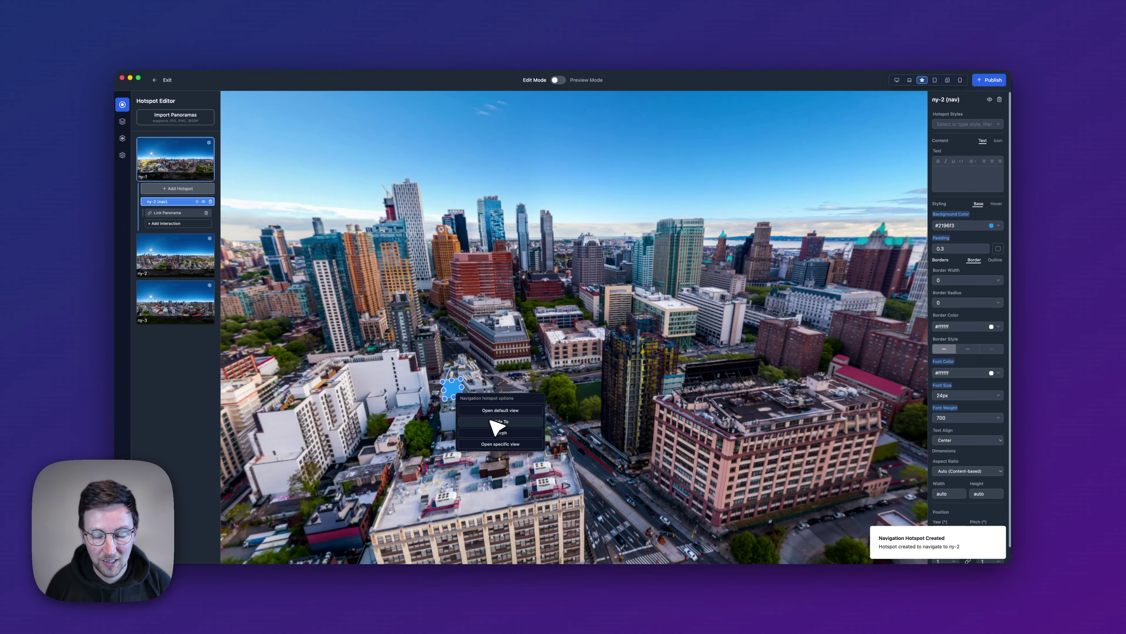
{"action": "left_click", "coordinate": [490, 420]}
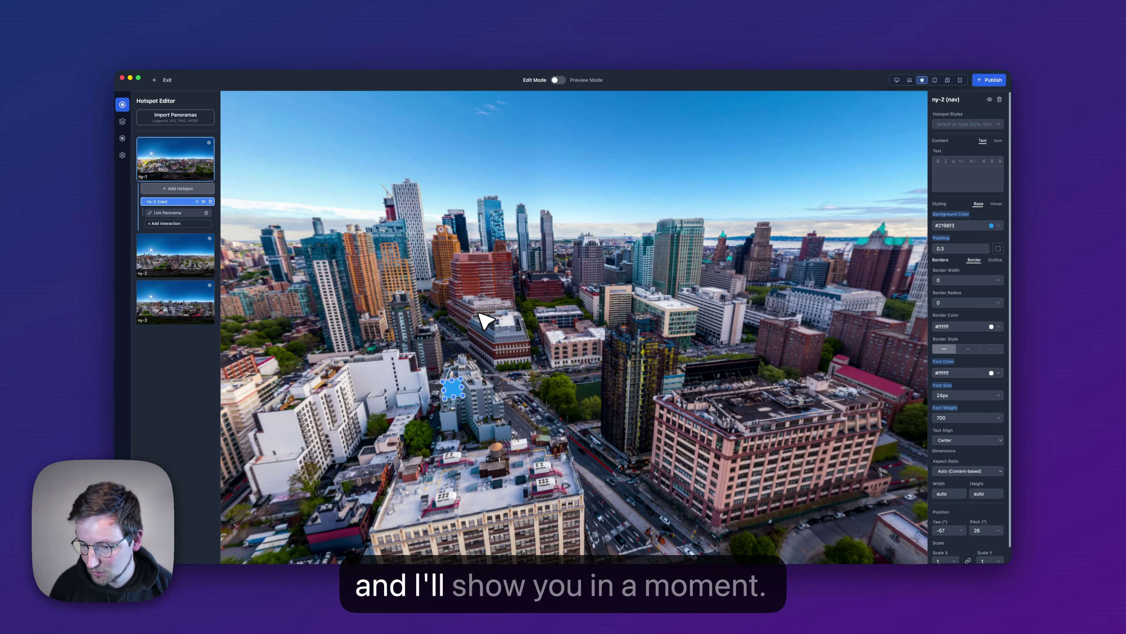
{"action": "left_click", "coordinate": [474, 400], "text": "super"}
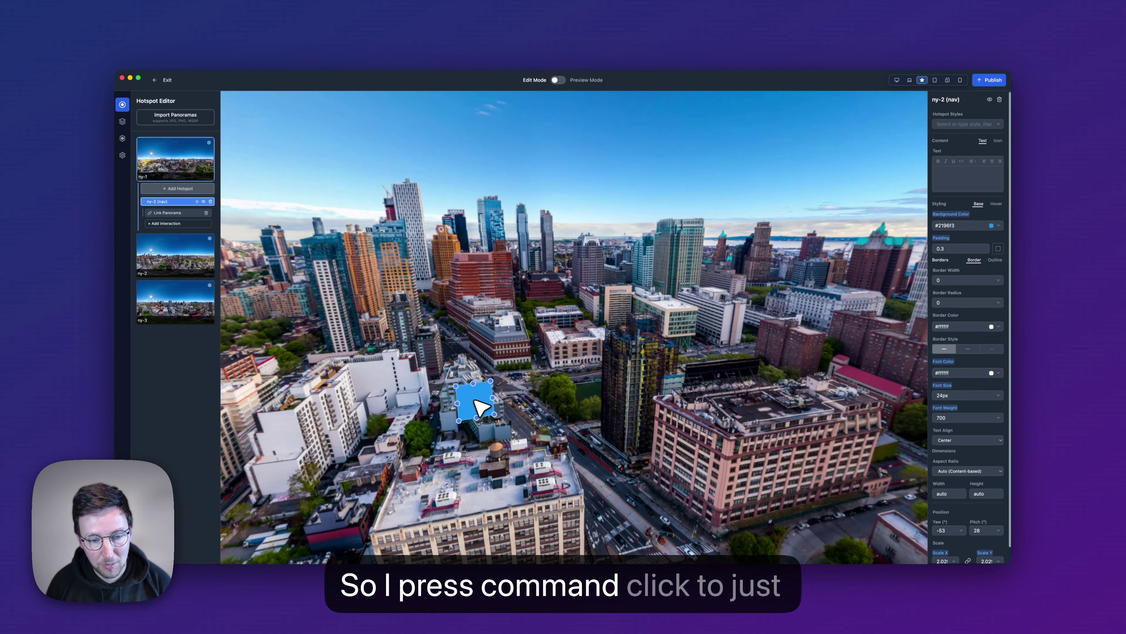
- Follow the hotspot into ny-2 and place a Slide To navigation hotspot to ny-1 on the pale high-rise's roof, about yaw 59°, pitch 23°
{"action": "left_click", "coordinate": [475, 400], "text": "super"}
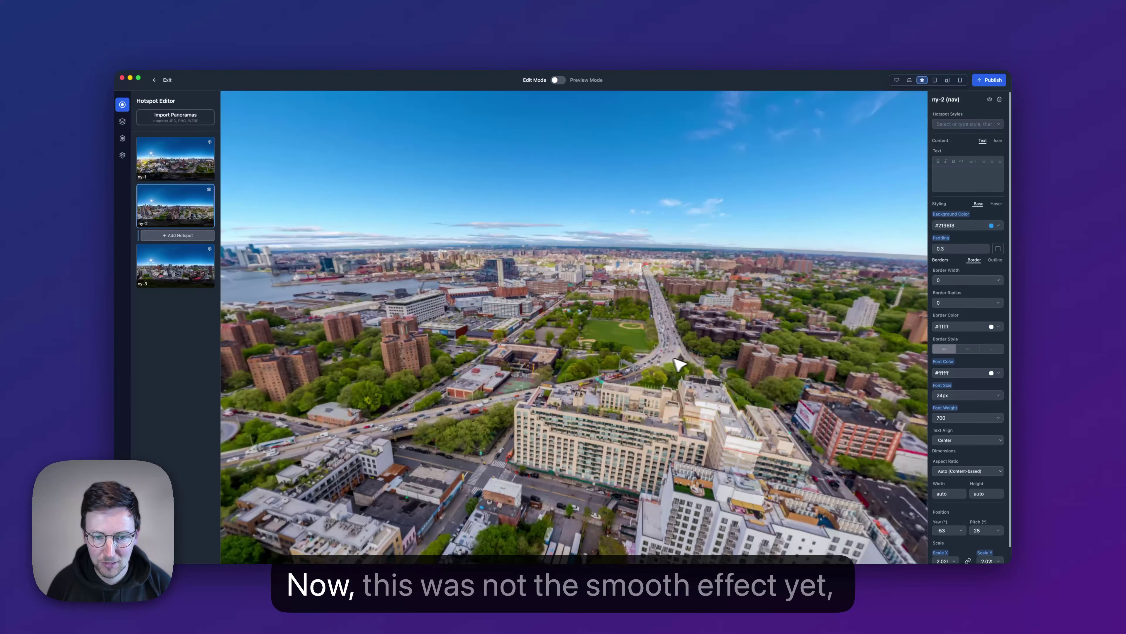
{"action": "left_click_drag", "start_coordinate": [680, 364], "coordinate": [720, 357]}
{"action": "left_click_drag", "start_coordinate": [525, 345], "coordinate": [548, 327]}
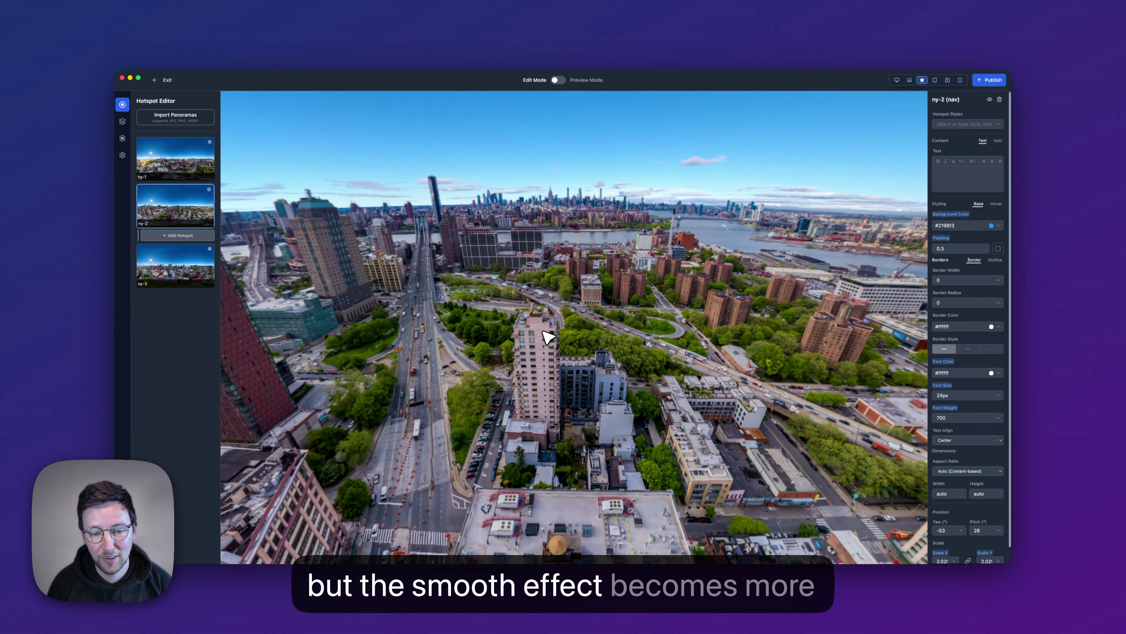
{"action": "left_click_drag", "start_coordinate": [173, 159], "coordinate": [529, 329]}
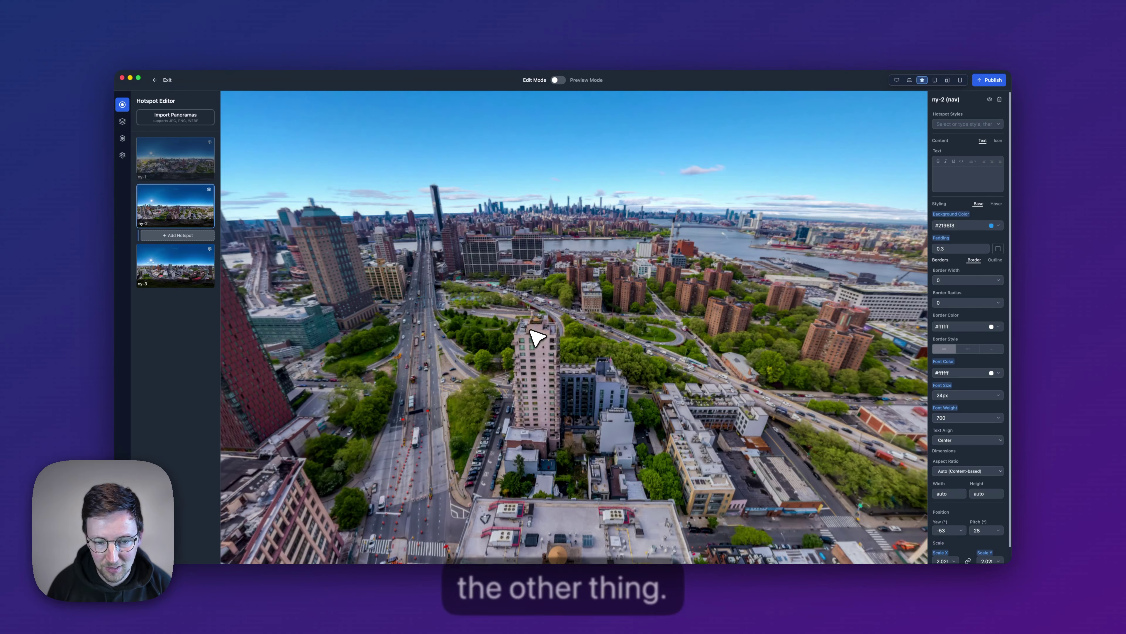
{"action": "left_click", "coordinate": [577, 363]}
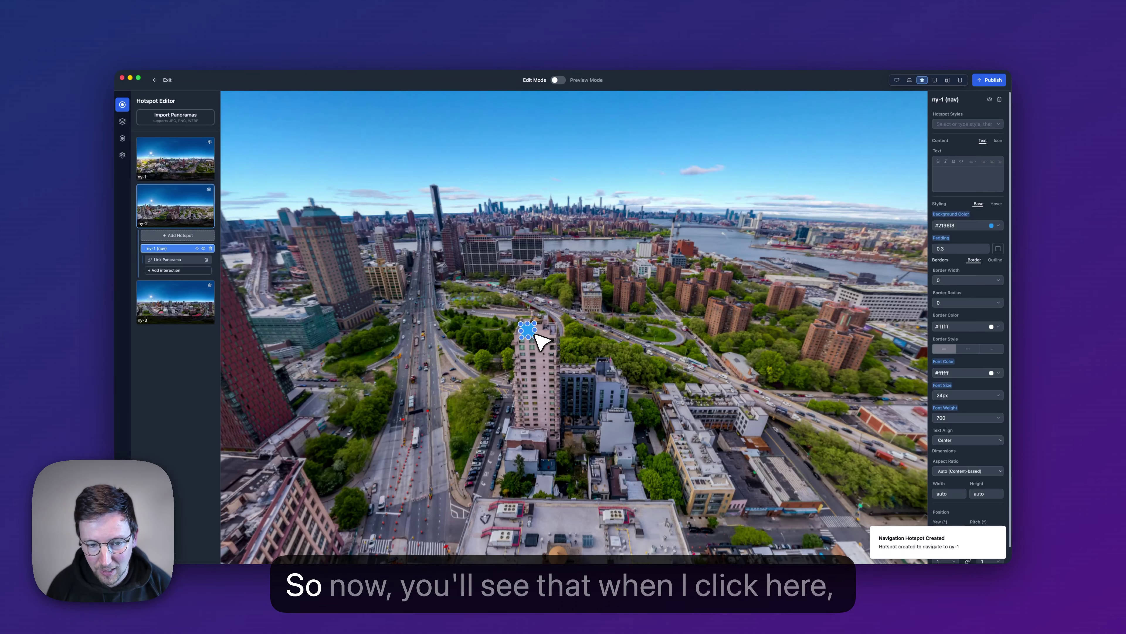
- Navigate back and forth between ny-1 and ny-2 through their hotspots to check that the viewing direction carries over
{"action": "left_click_drag", "start_coordinate": [603, 333], "coordinate": [490, 373]}
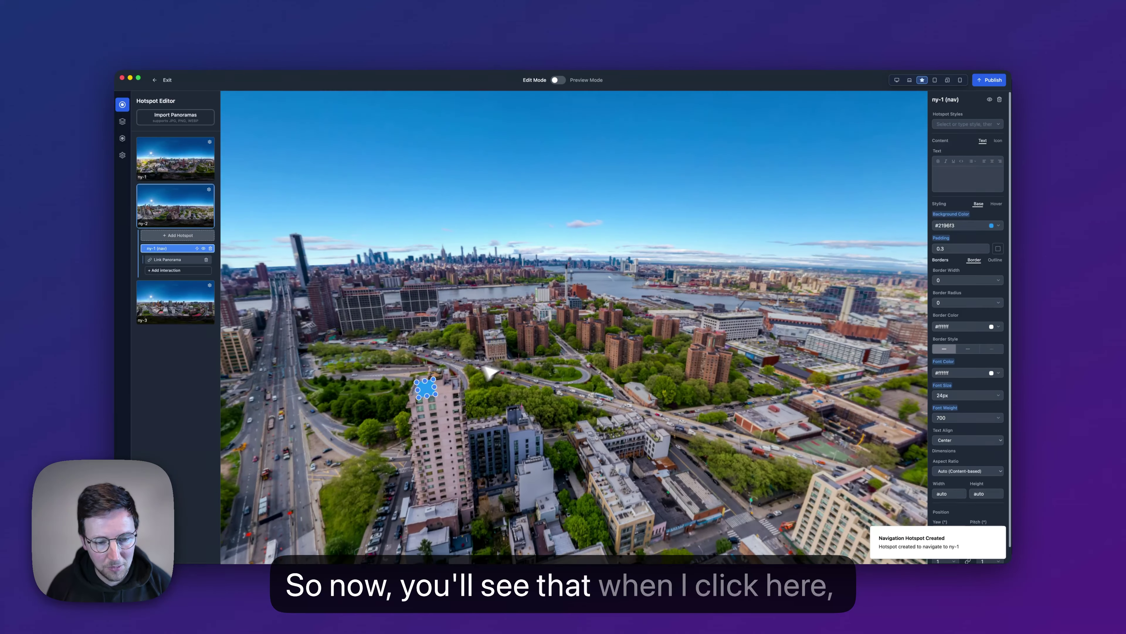
{"action": "left_click", "coordinate": [428, 387]}
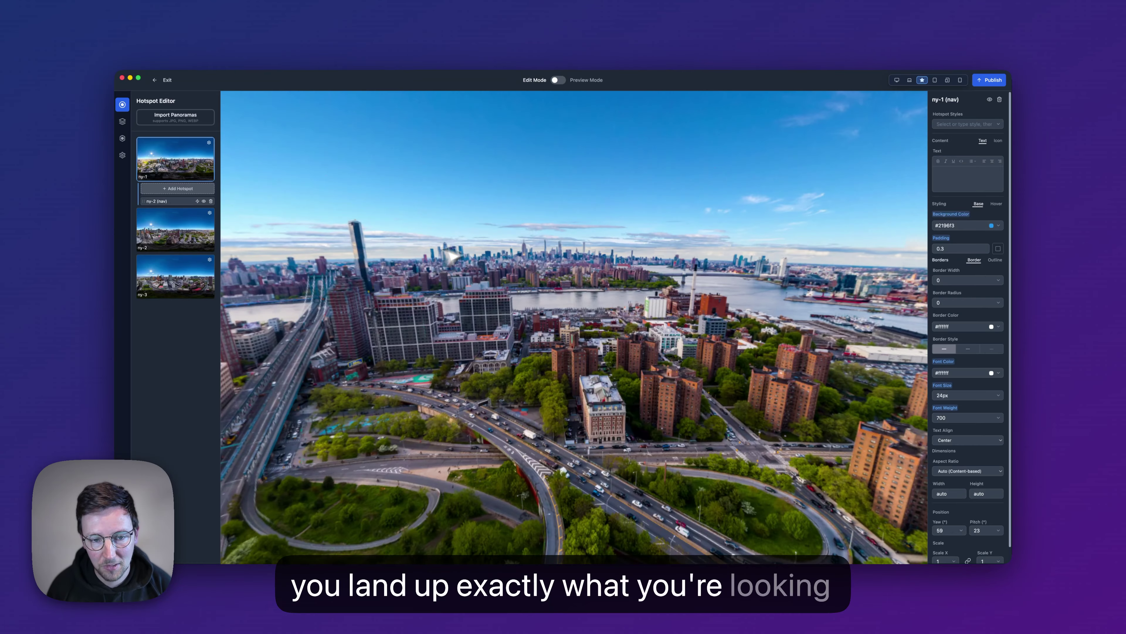
{"action": "left_click_drag", "start_coordinate": [615, 334], "coordinate": [416, 313]}
{"action": "left_click_drag", "start_coordinate": [749, 363], "coordinate": [600, 410]}
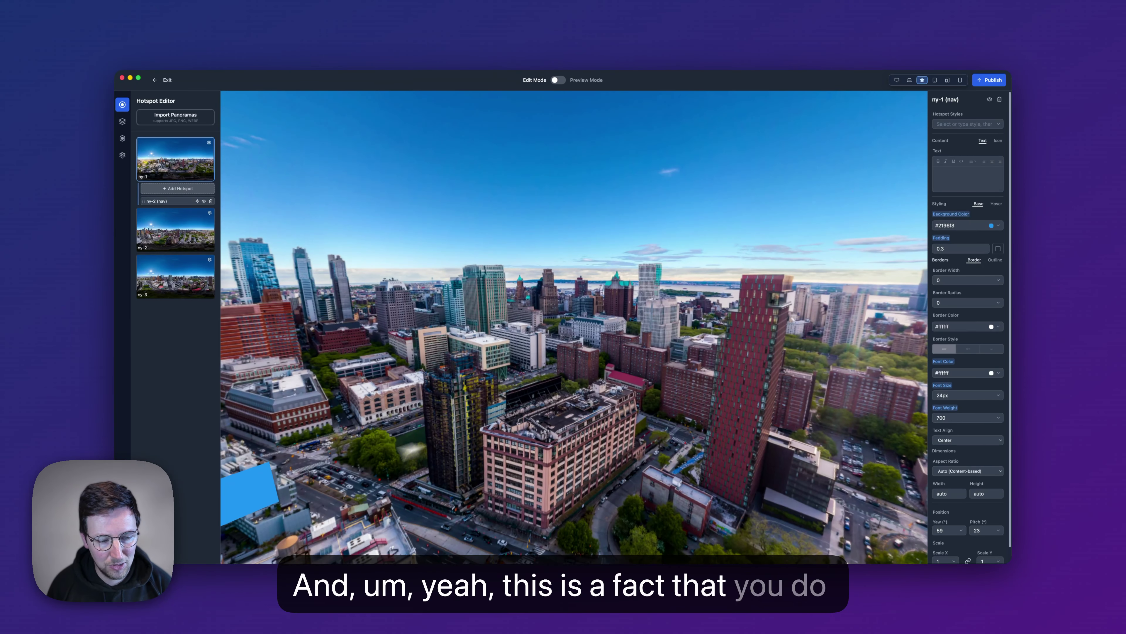
{"action": "left_click", "coordinate": [273, 493]}
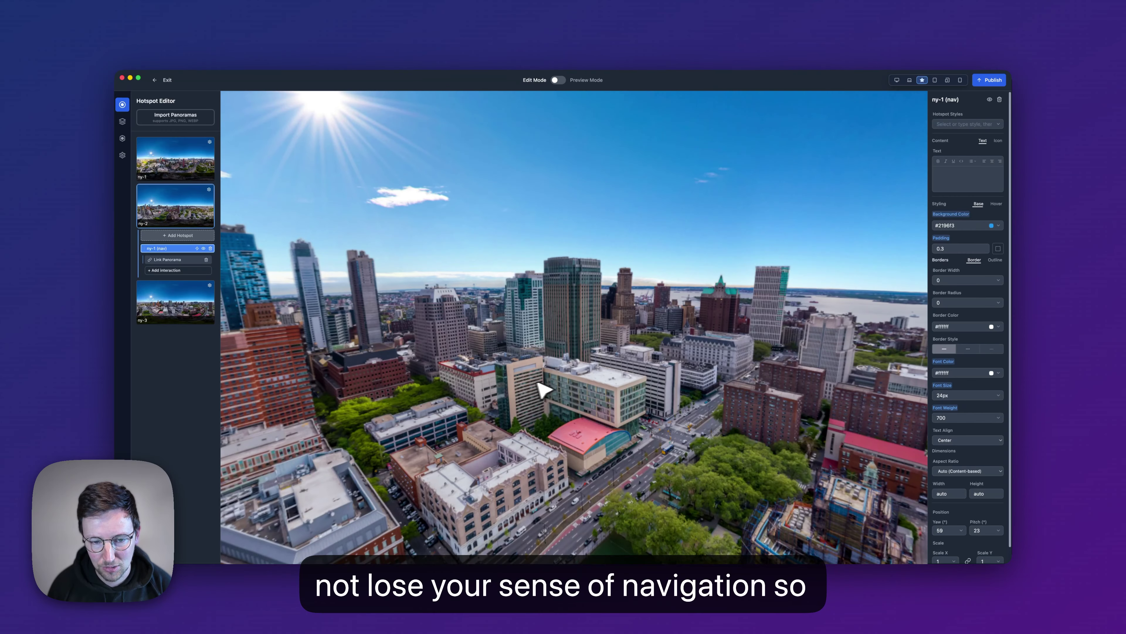
{"action": "left_click_drag", "start_coordinate": [714, 360], "coordinate": [463, 347]}
{"action": "left_click_drag", "start_coordinate": [667, 327], "coordinate": [547, 331]}
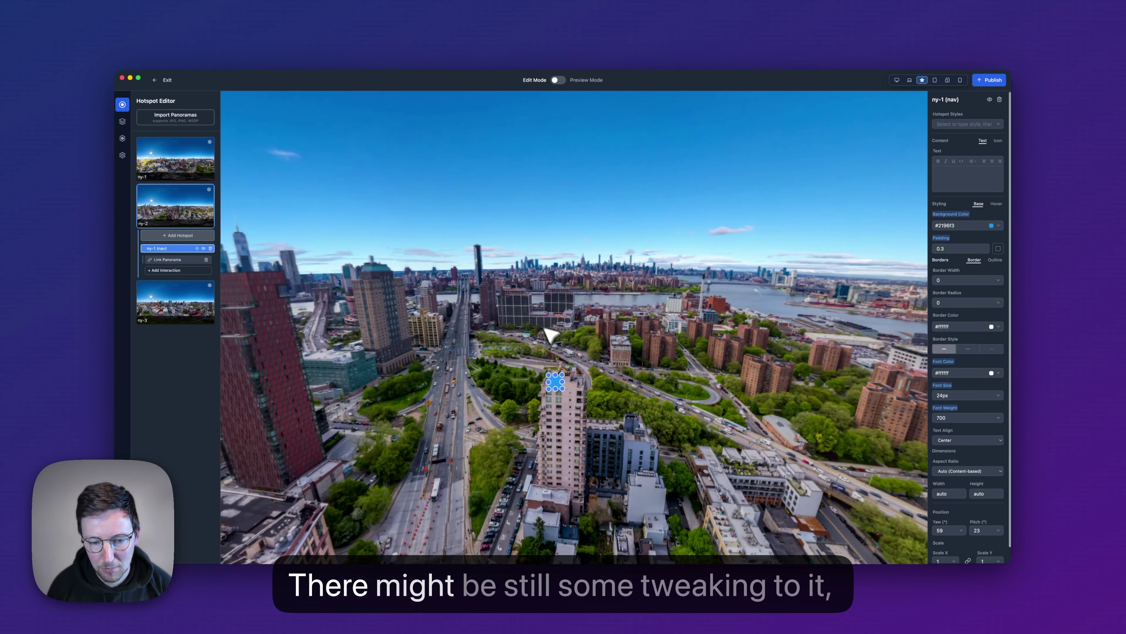
{"action": "left_click", "coordinate": [560, 381]}
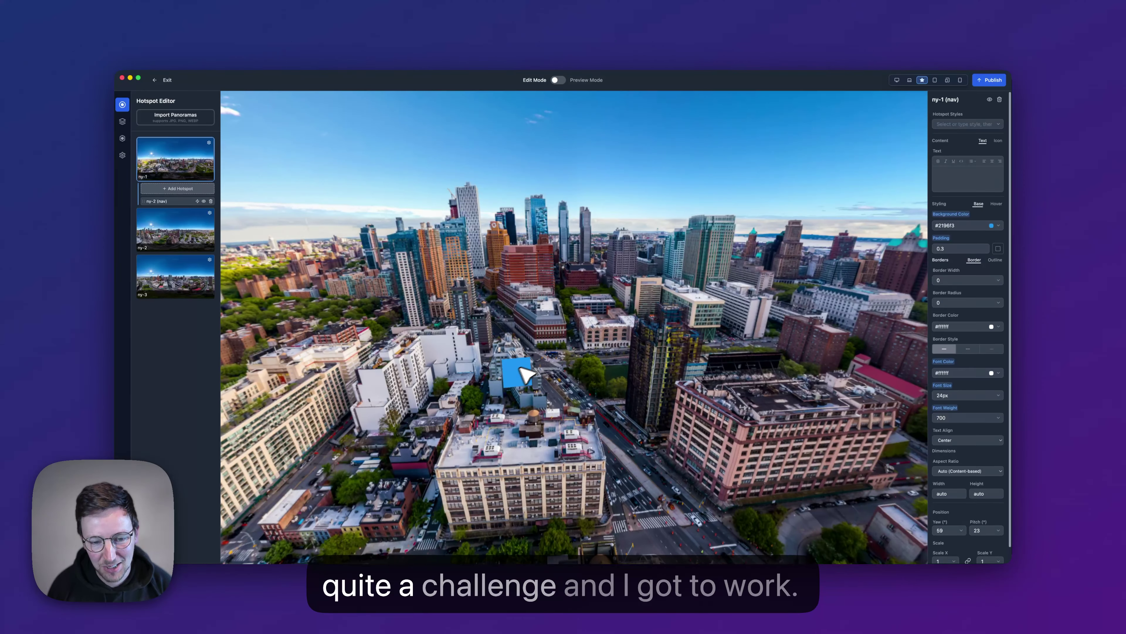
{"action": "left_click", "coordinate": [519, 369]}
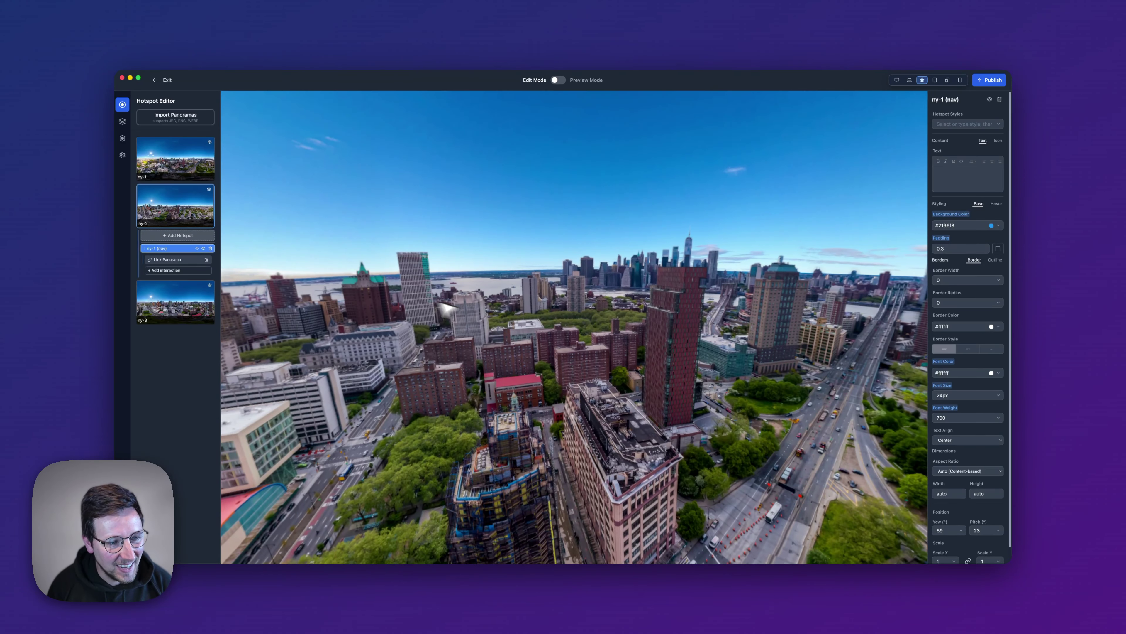
- In ny-2, place a Slide To navigation hotspot to ny-3 near the red-roofed building, about yaw -22°, pitch 17°, and follow it
{"action": "left_click_drag", "start_coordinate": [209, 301], "coordinate": [517, 365]}
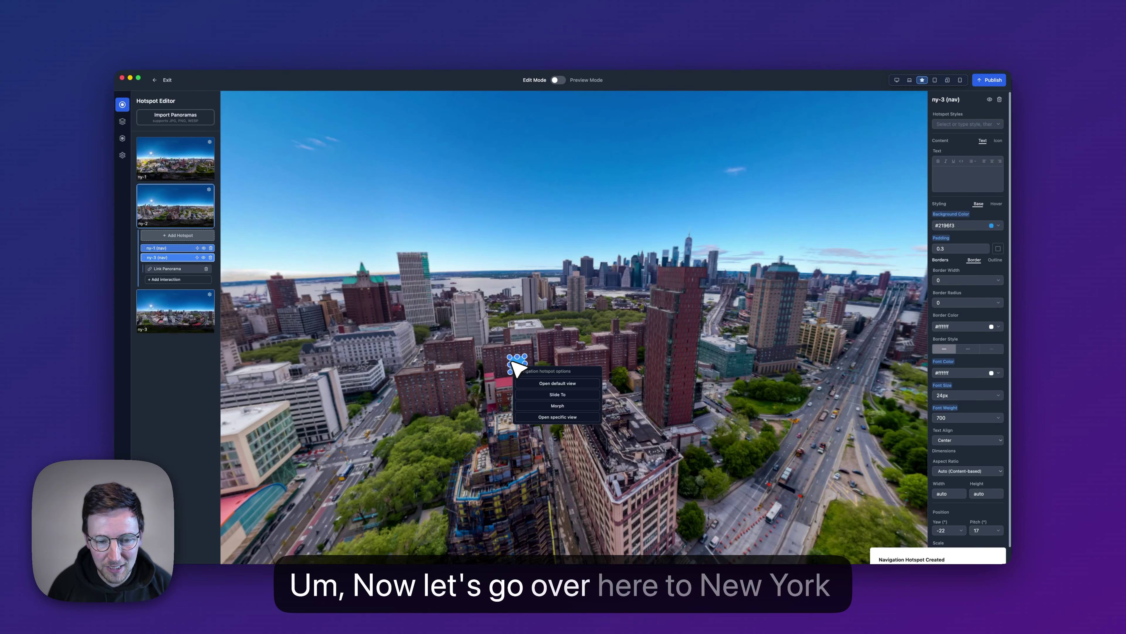
{"action": "left_click", "coordinate": [557, 395]}
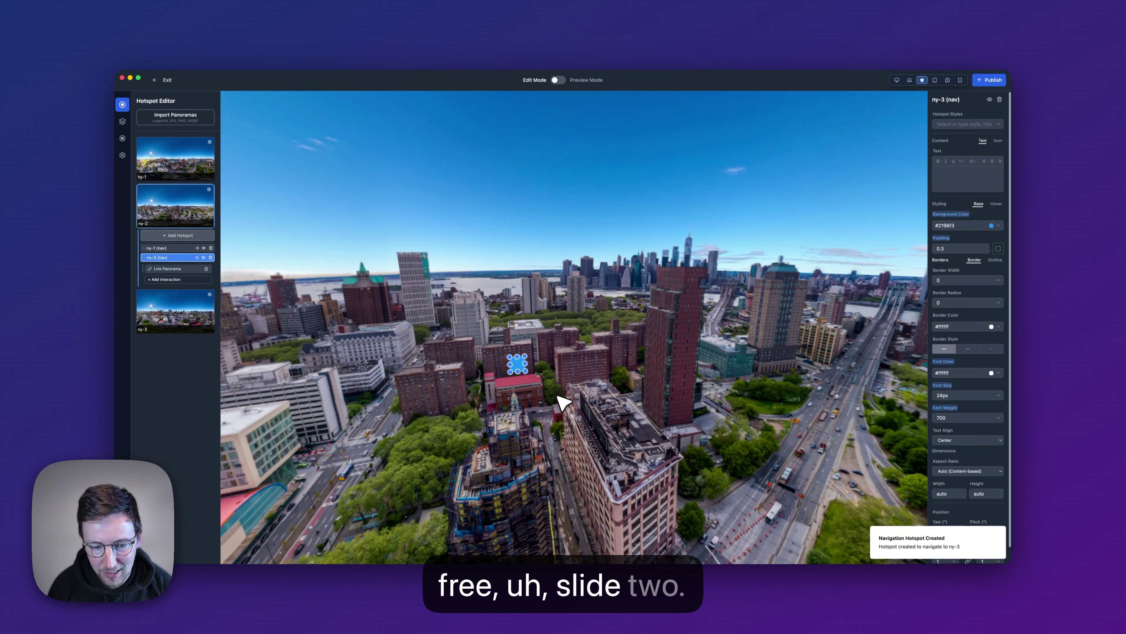
{"action": "left_click", "coordinate": [522, 370]}
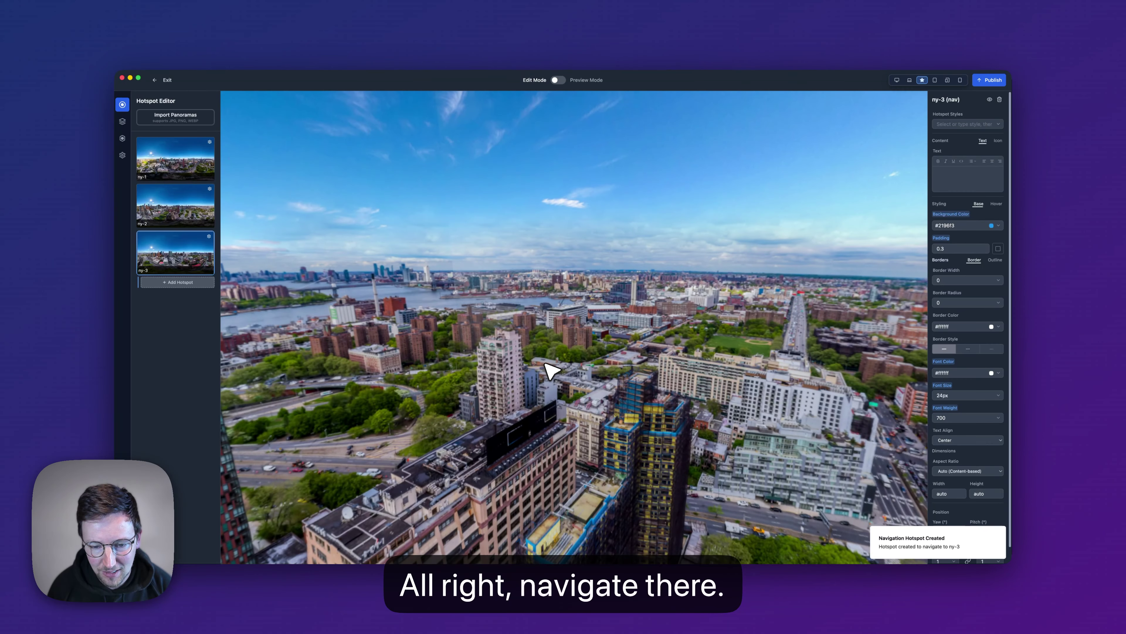
- In ny-3, place a Slide To navigation hotspot to ny-2 on the pale building, about yaw -131°, pitch 15°, and follow it
{"action": "left_click_drag", "start_coordinate": [649, 309], "coordinate": [532, 307]}
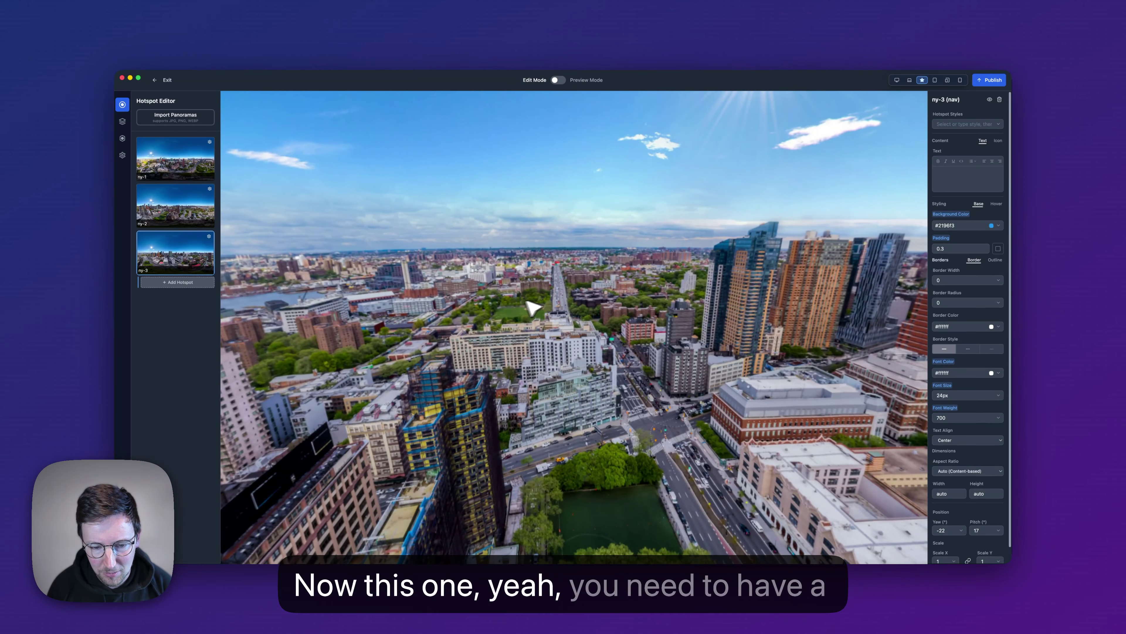
{"action": "left_click_drag", "start_coordinate": [186, 205], "coordinate": [554, 342]}
{"action": "left_click", "coordinate": [607, 366]}
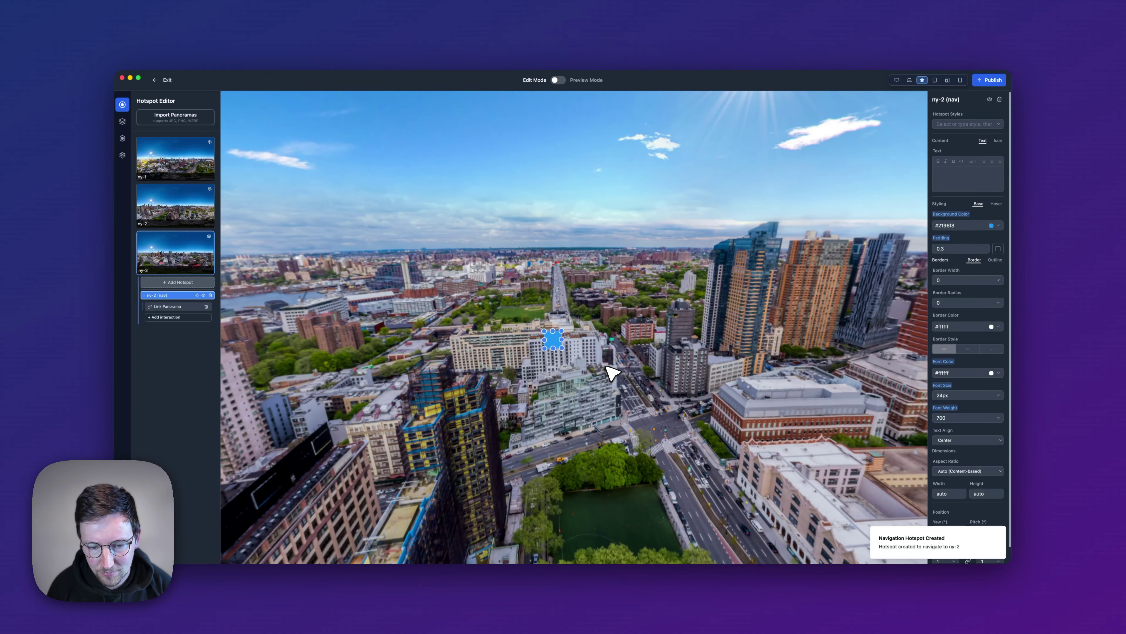
{"action": "left_click", "coordinate": [553, 346]}
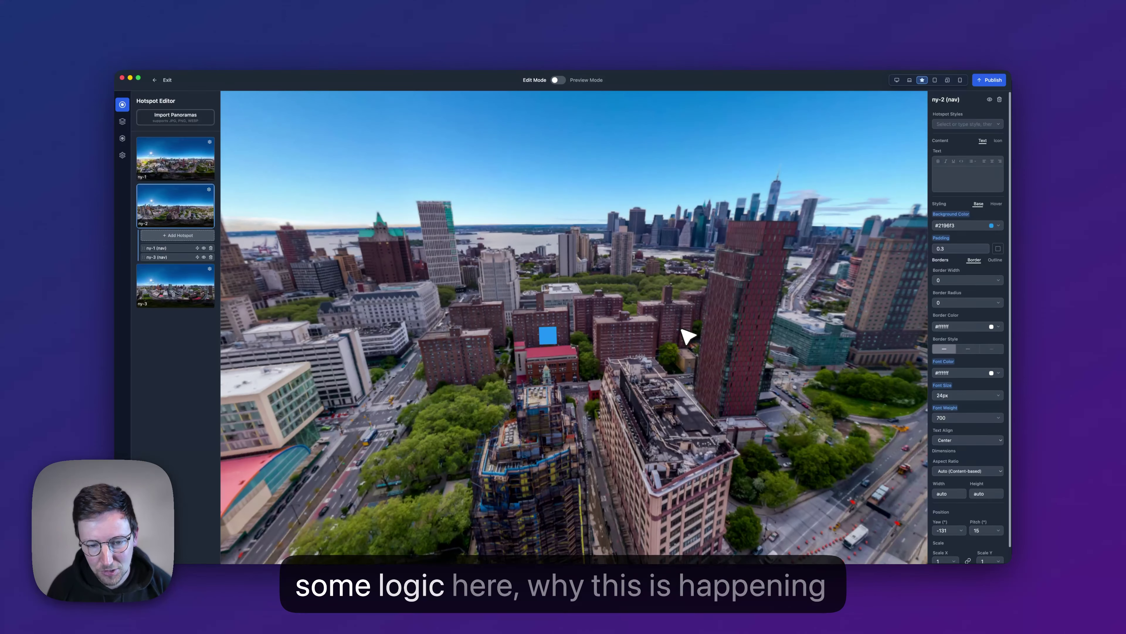
- In ny-2, set the border width of the ny-1 hotspot on the pale high-rise's roof to 1.5
{"action": "left_click_drag", "start_coordinate": [687, 335], "coordinate": [561, 322]}
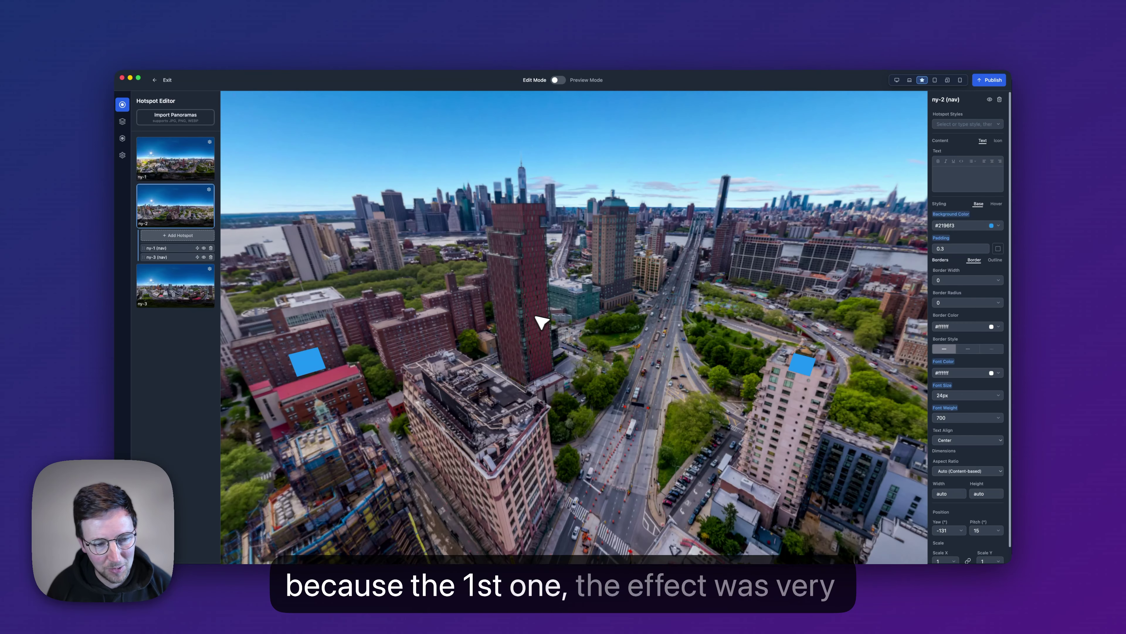
{"action": "left_click_drag", "start_coordinate": [536, 316], "coordinate": [585, 356]}
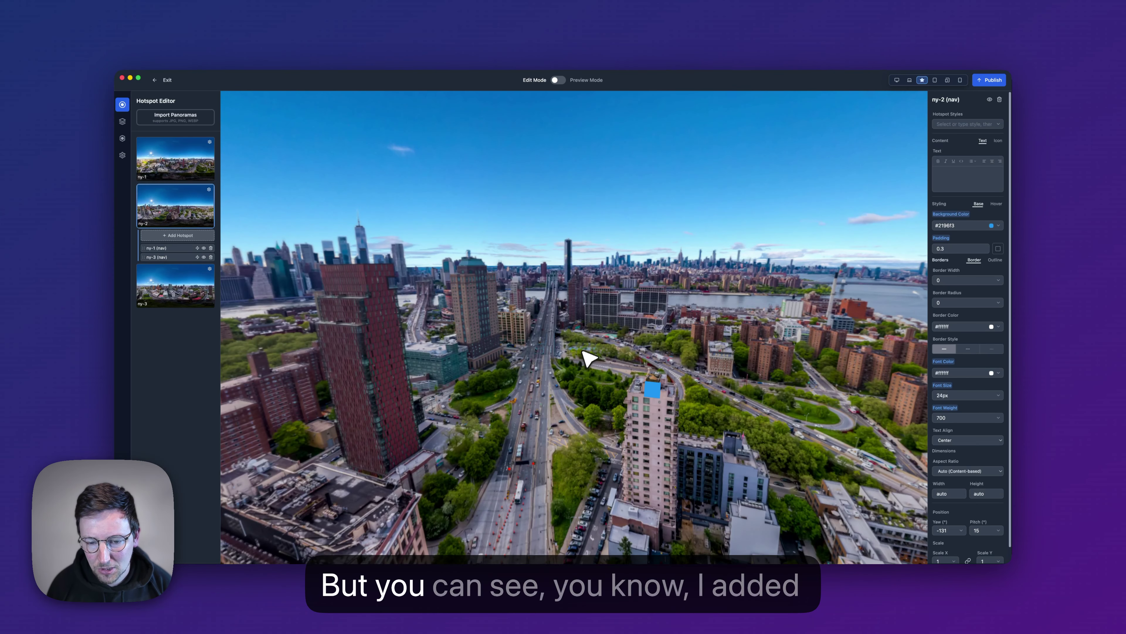
{"action": "left_click_drag", "start_coordinate": [587, 358], "coordinate": [632, 311]}
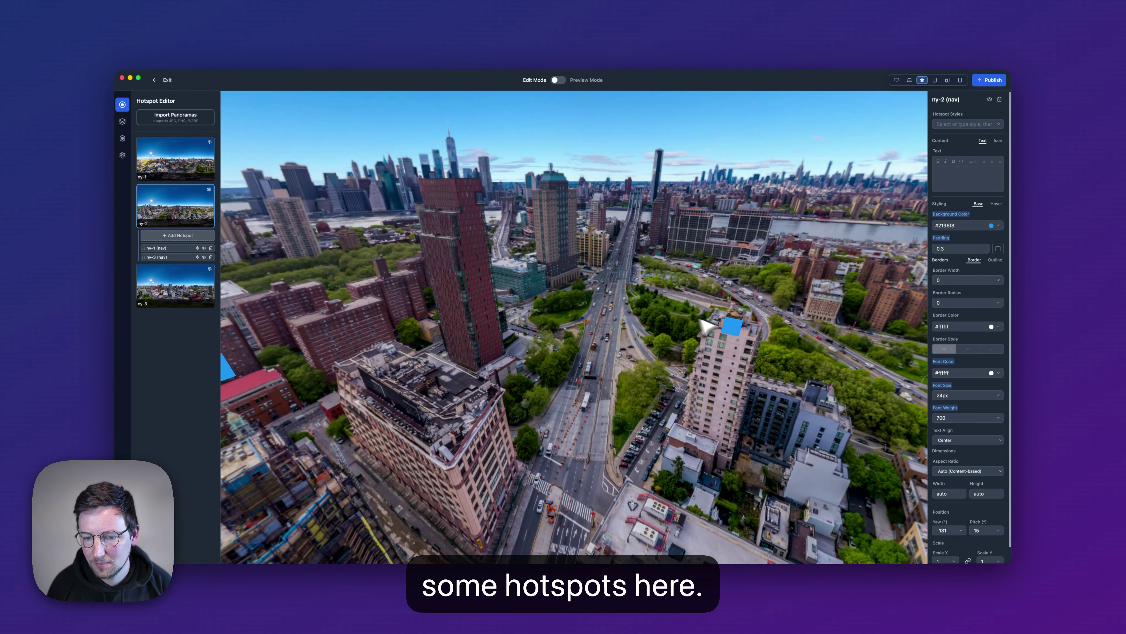
{"action": "left_click", "coordinate": [730, 326]}
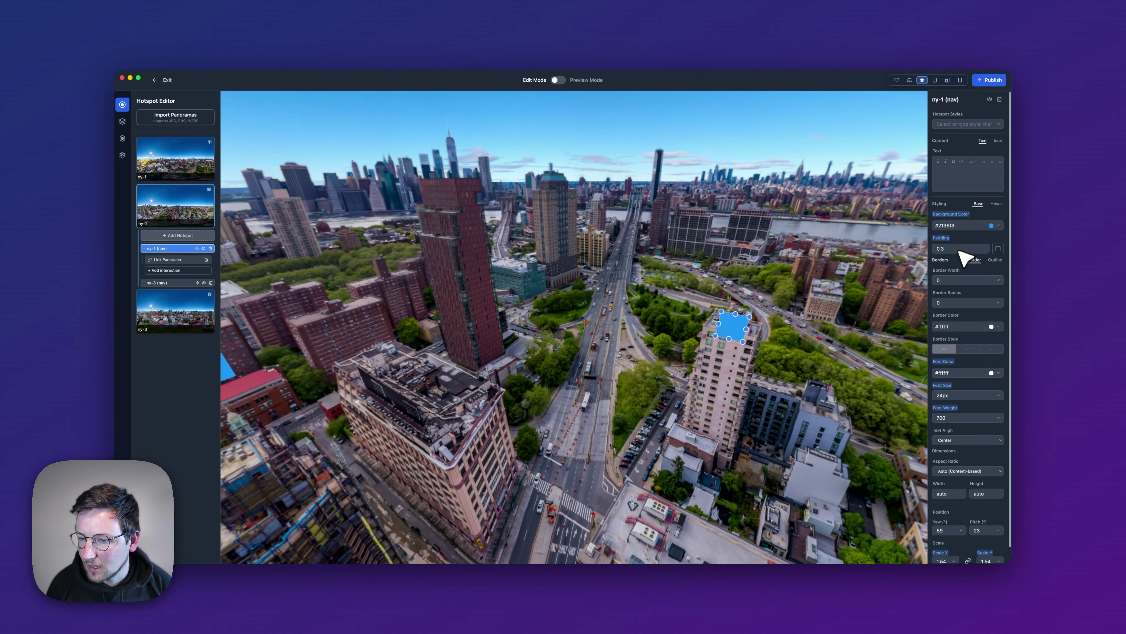
{"action": "key", "text": "super+a"}
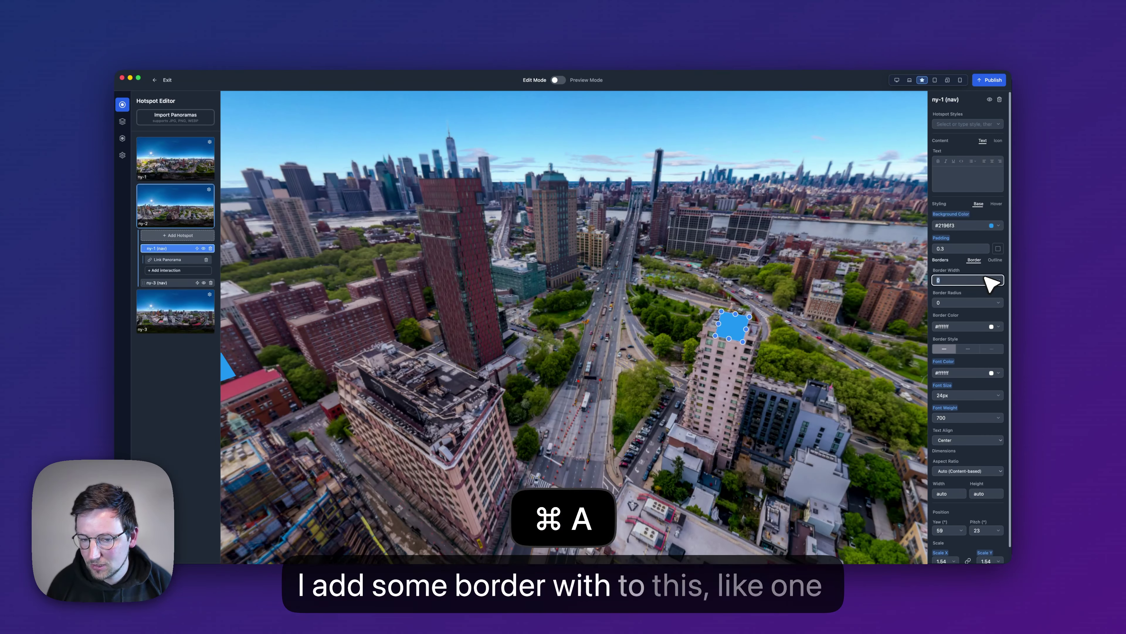
{"action": "type", "text": "1"}
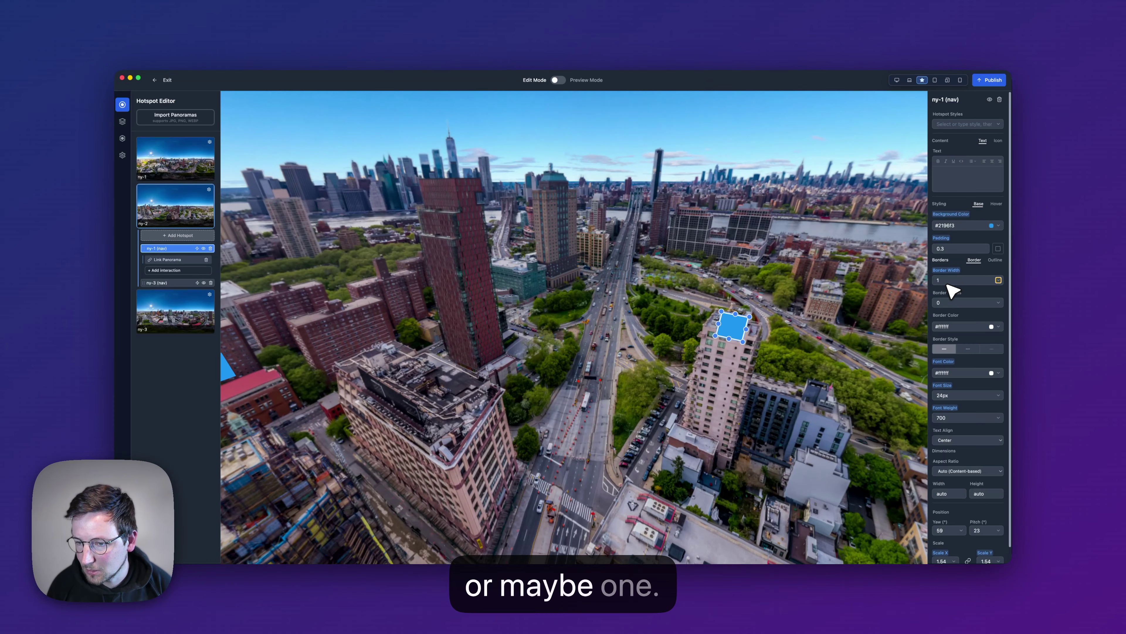
{"action": "type", "text": ".5"}
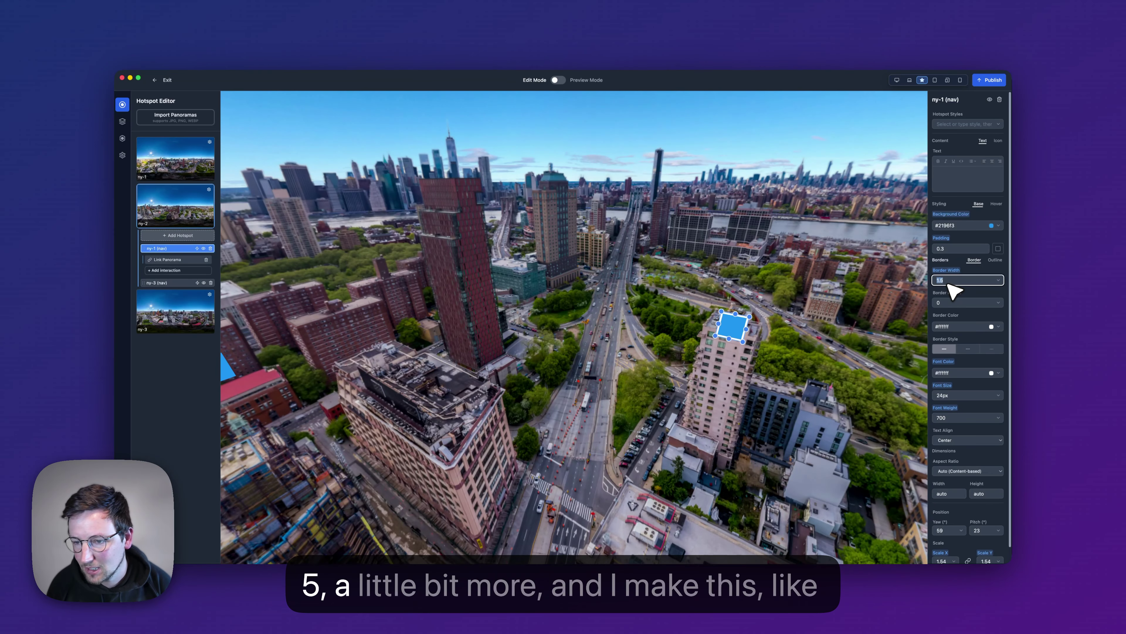
- Make the ny-1 hotspot round with a border radius of 999
{"action": "left_click", "coordinate": [967, 302]}
{"action": "key", "text": "super+a"}
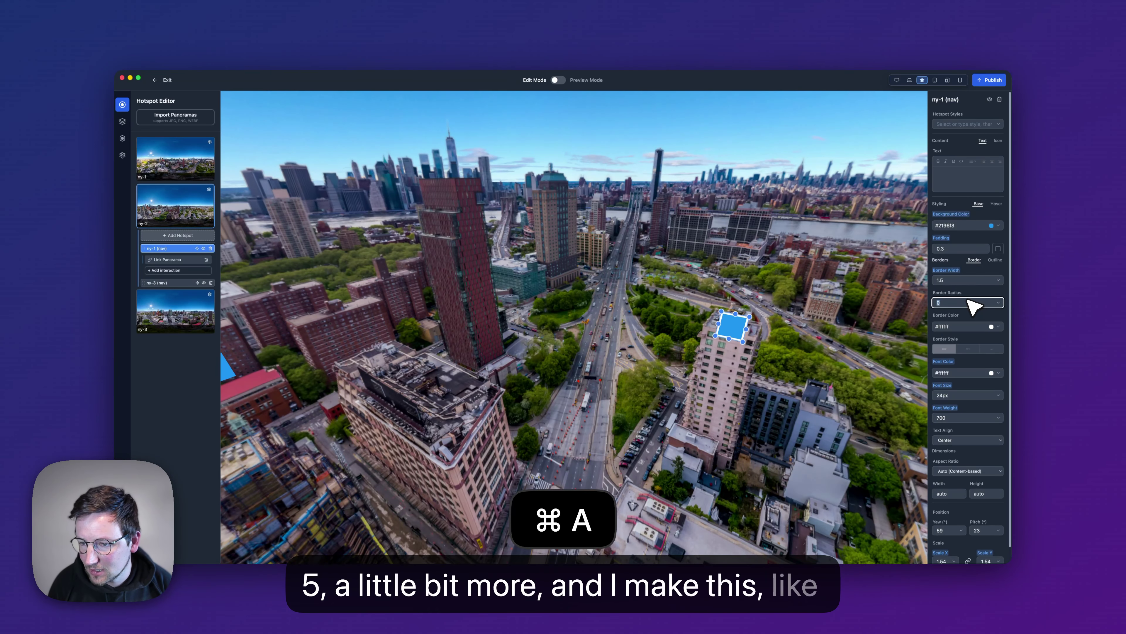
{"action": "type", "text": "999"}
{"action": "key", "text": "Return"}
{"action": "left_click", "coordinate": [787, 295]}
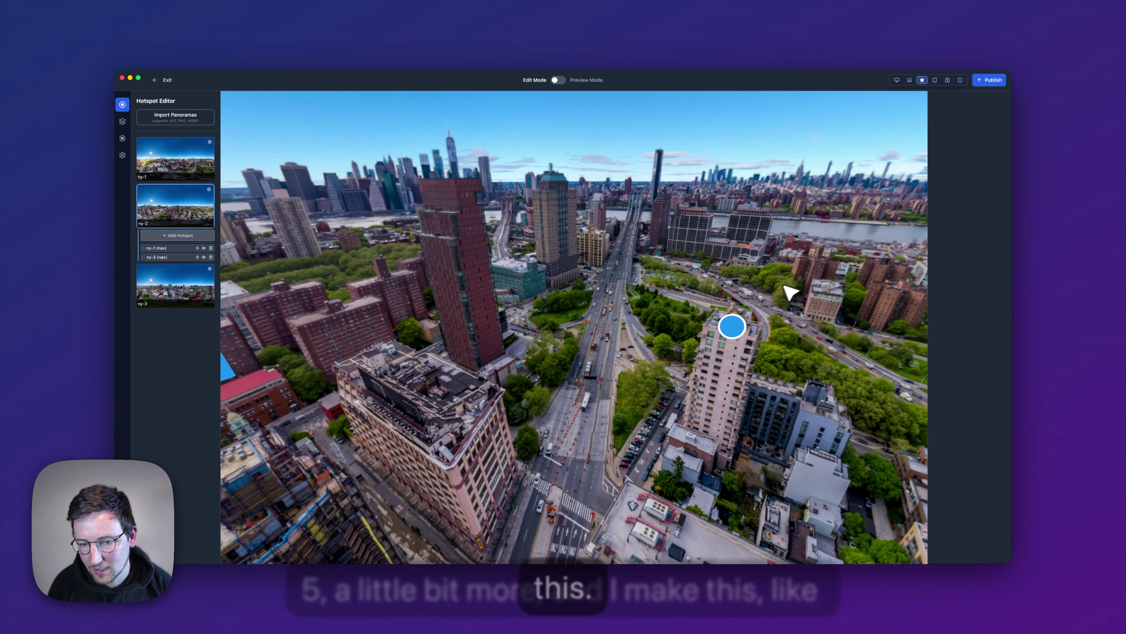
- Try other border styles on the round ny-1 hotspot
{"action": "left_click_drag", "start_coordinate": [787, 294], "coordinate": [652, 306]}
{"action": "left_click", "coordinate": [581, 336]}
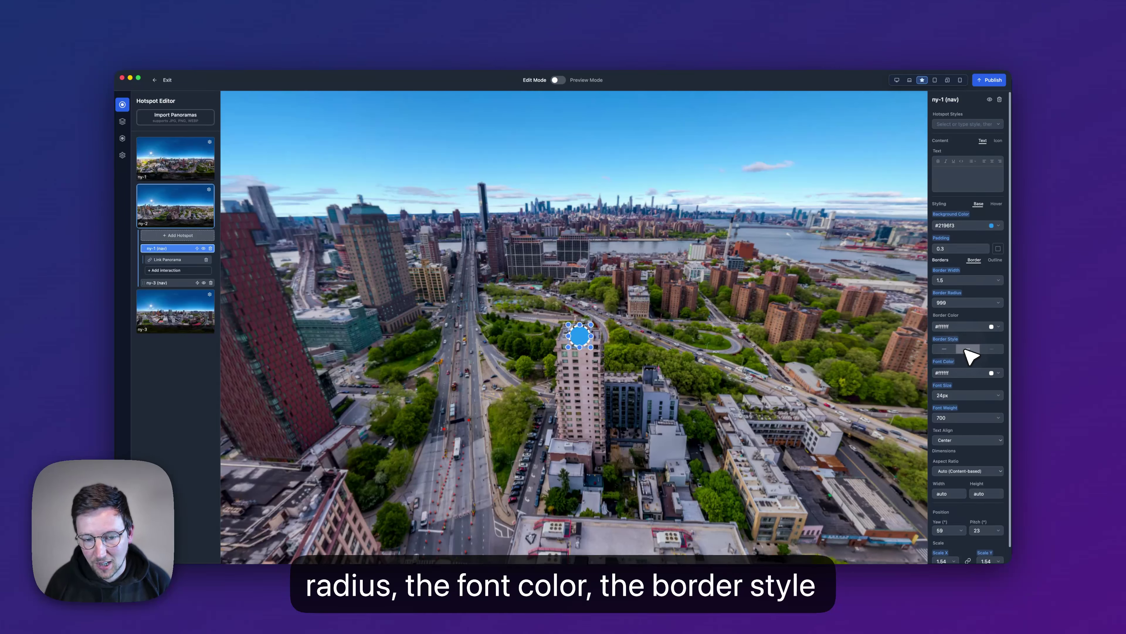
{"action": "left_click", "coordinate": [989, 350]}
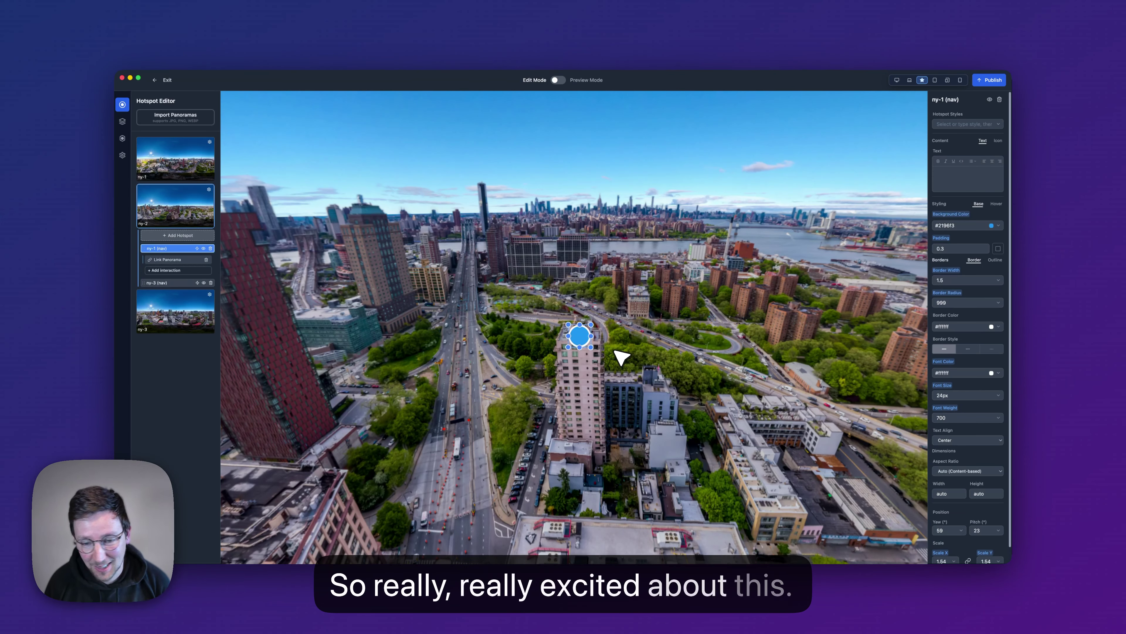
- Give the ny-1 hotspot a solid outline with a width of 2.5
{"action": "left_click", "coordinate": [995, 260]}
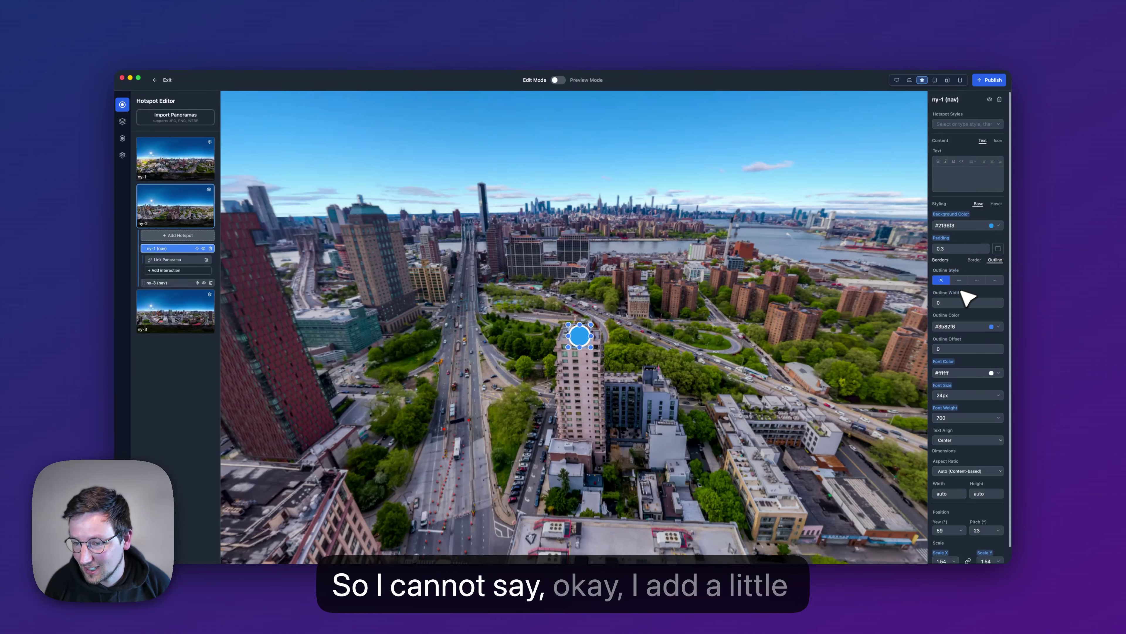
{"action": "left_click", "coordinate": [960, 280]}
{"action": "left_click", "coordinate": [960, 303]}
{"action": "key", "text": "cmd+a"}
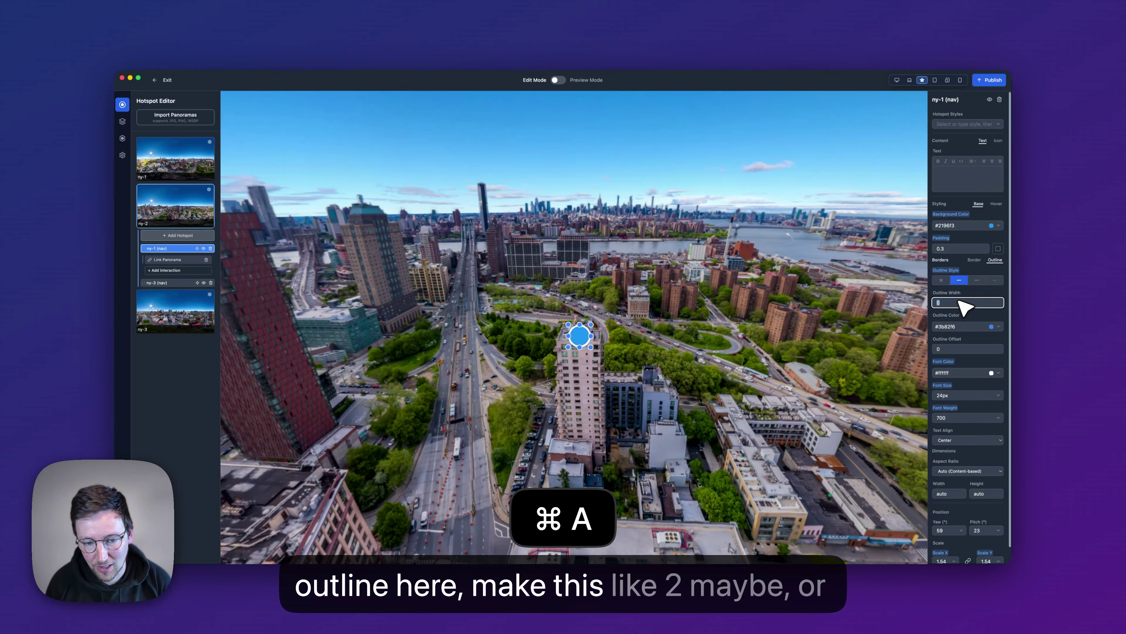
{"action": "type", "text": "2"}
{"action": "key", "text": "Tab"}
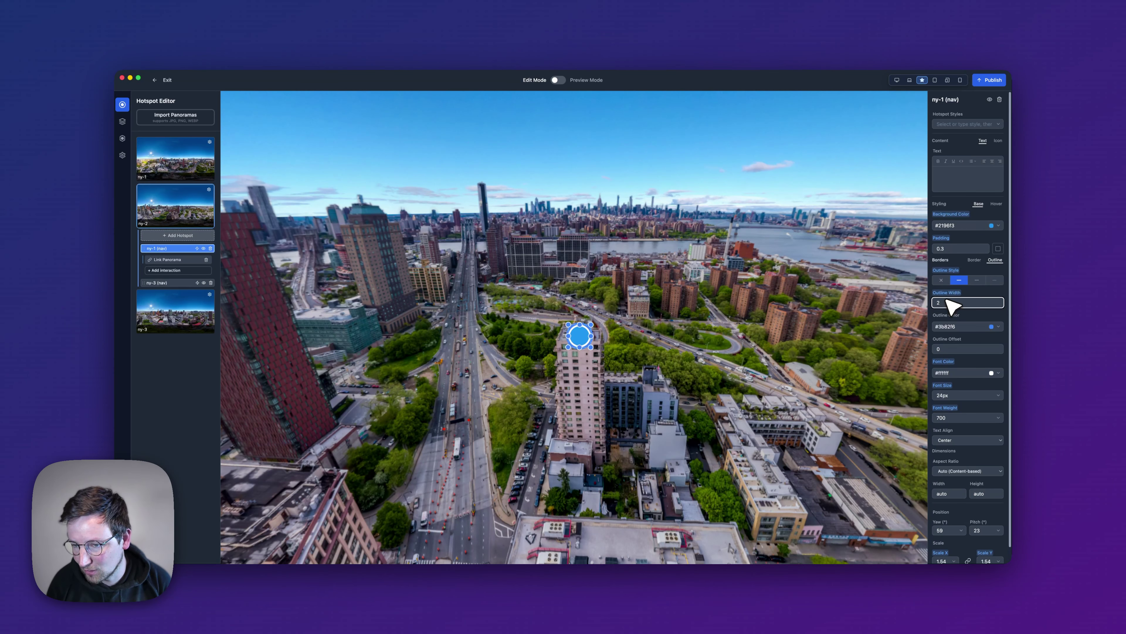
{"action": "type", "text": ".5"}
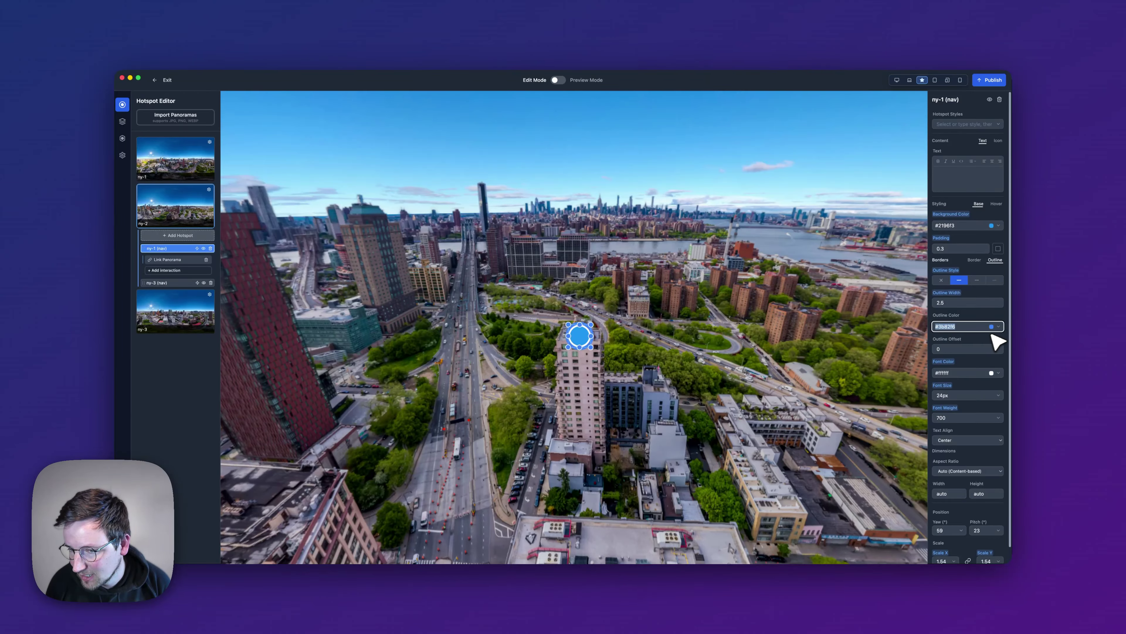
- Set the ny-1 hotspot's outline color to white and reduce its opacity to roughly half
{"action": "type", "text": "white"}
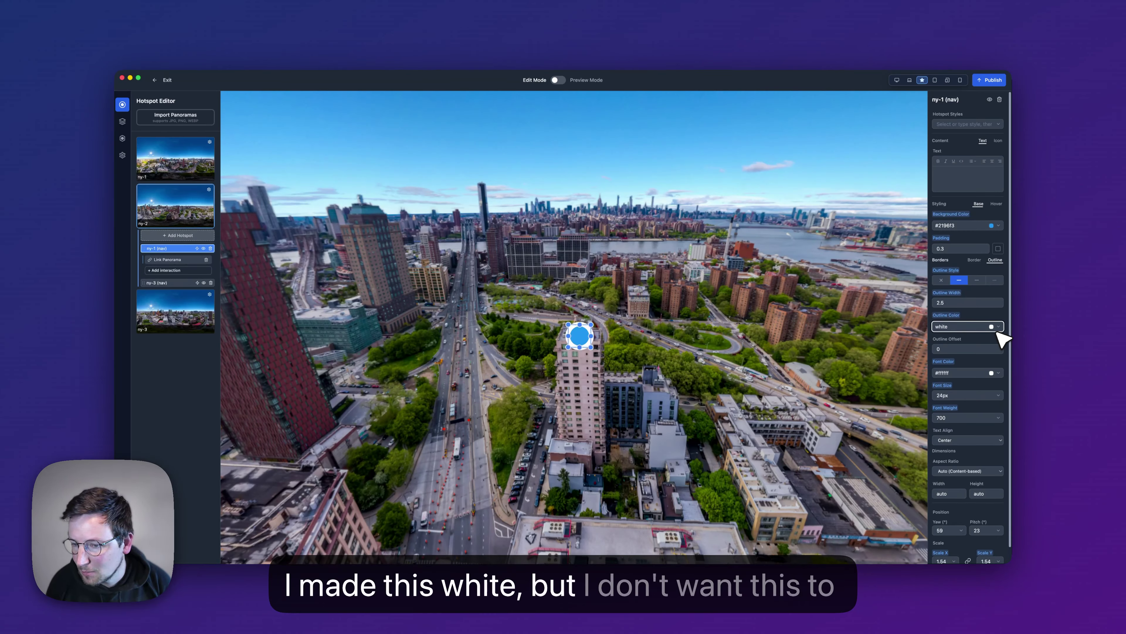
{"action": "left_click", "coordinate": [999, 326]}
{"action": "left_click", "coordinate": [937, 457]}
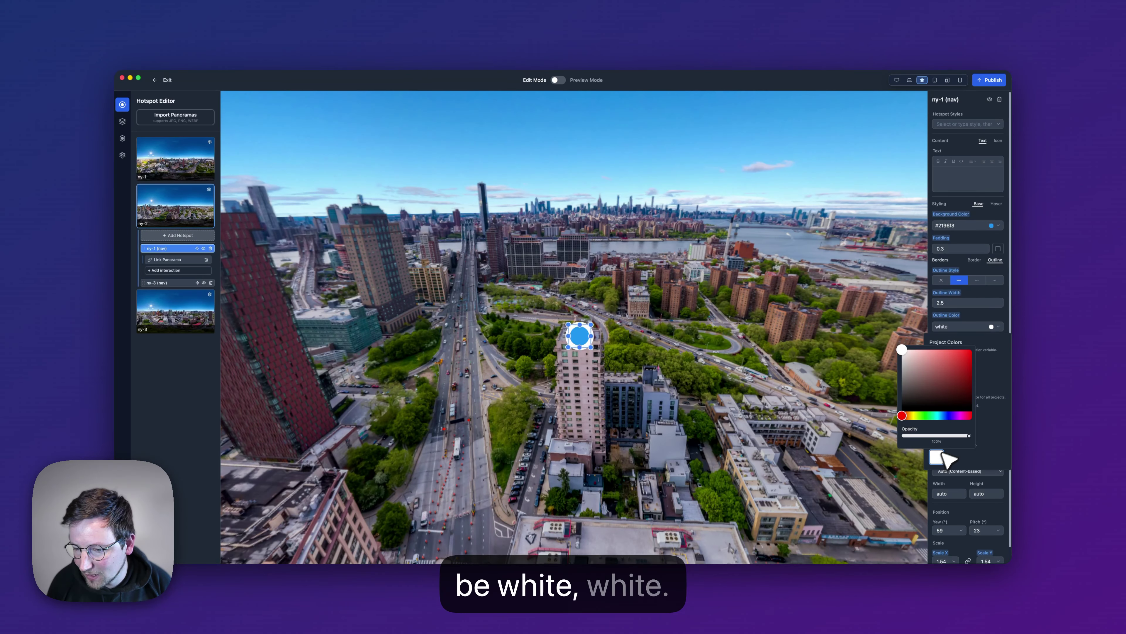
{"action": "left_click_drag", "start_coordinate": [970, 435], "coordinate": [961, 436]}
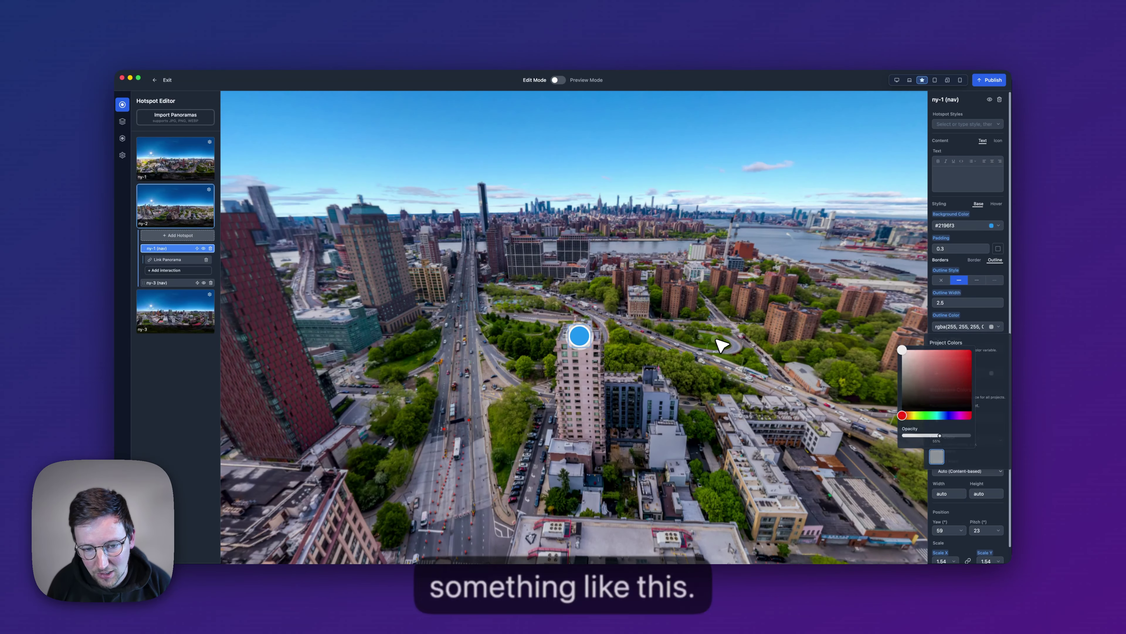
{"action": "left_click", "coordinate": [653, 354]}
{"action": "left_click_drag", "start_coordinate": [653, 354], "coordinate": [762, 366]}
- Save the ny-1 hotspot's styling as a reusable hotspot style named nav
{"action": "left_click", "coordinate": [762, 366]}
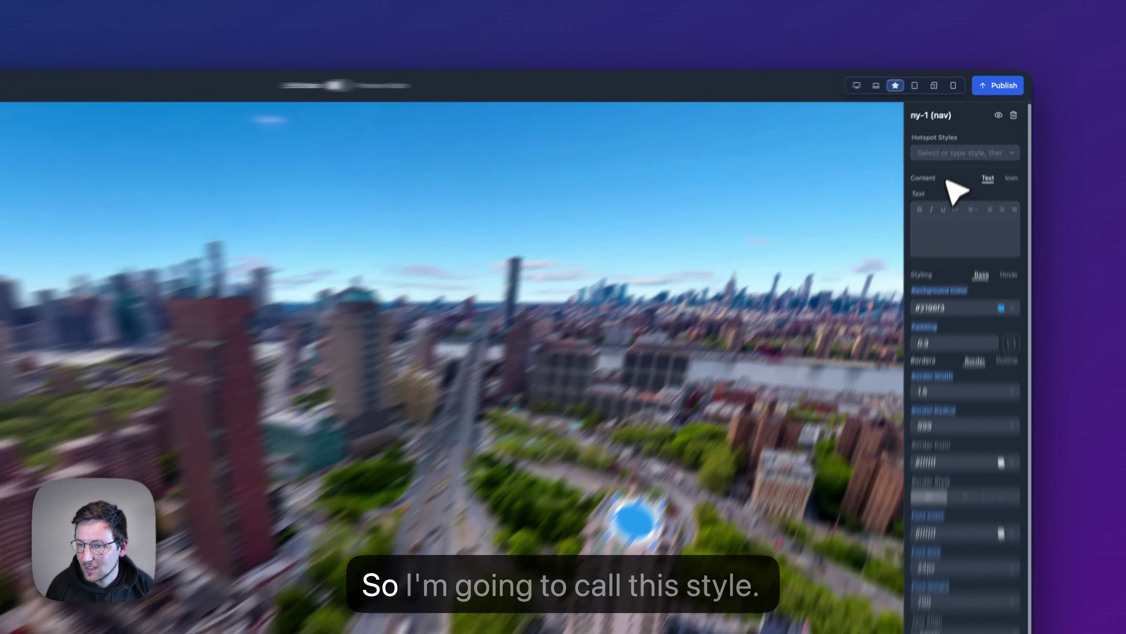
{"action": "left_click", "coordinate": [954, 125]}
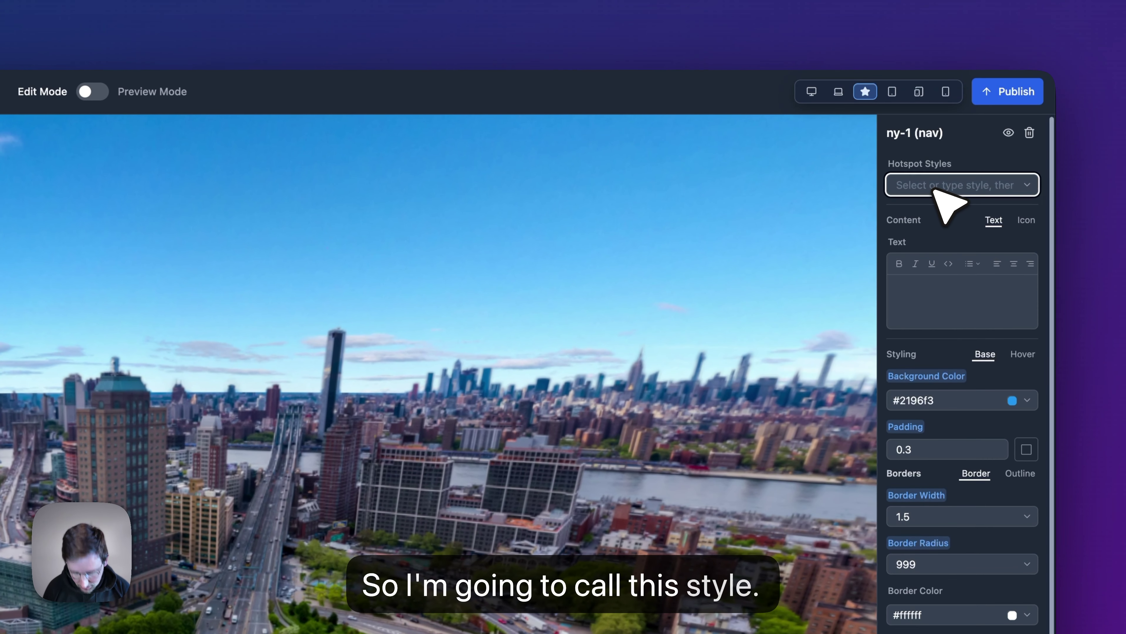
{"action": "type", "text": "navigation"}
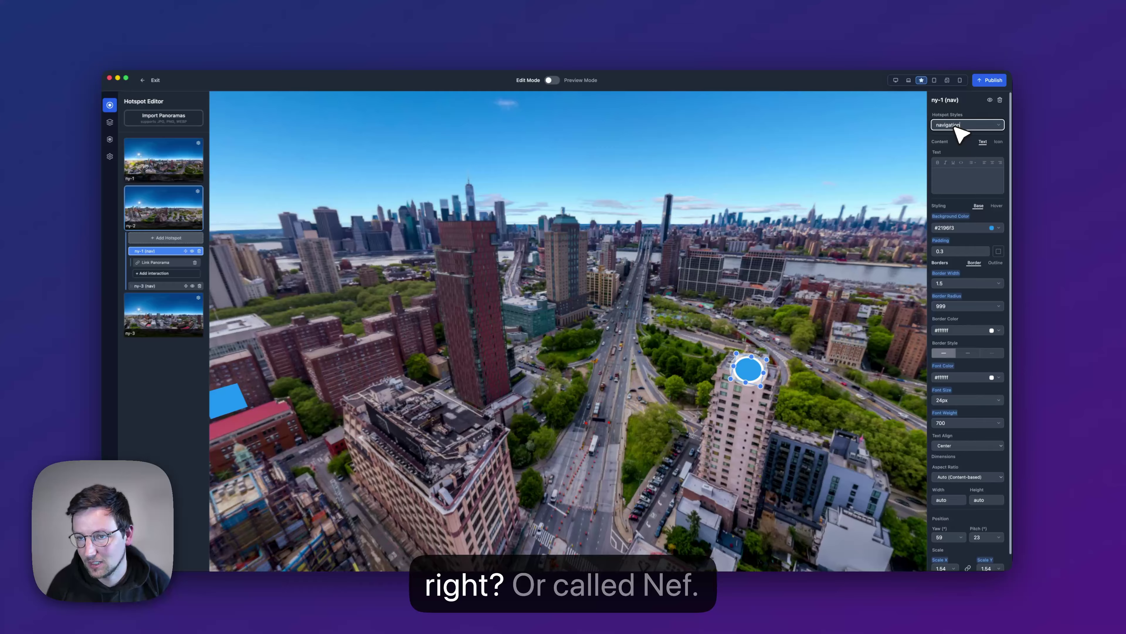
{"action": "key", "text": "super+a"}
{"action": "type", "text": "n"}
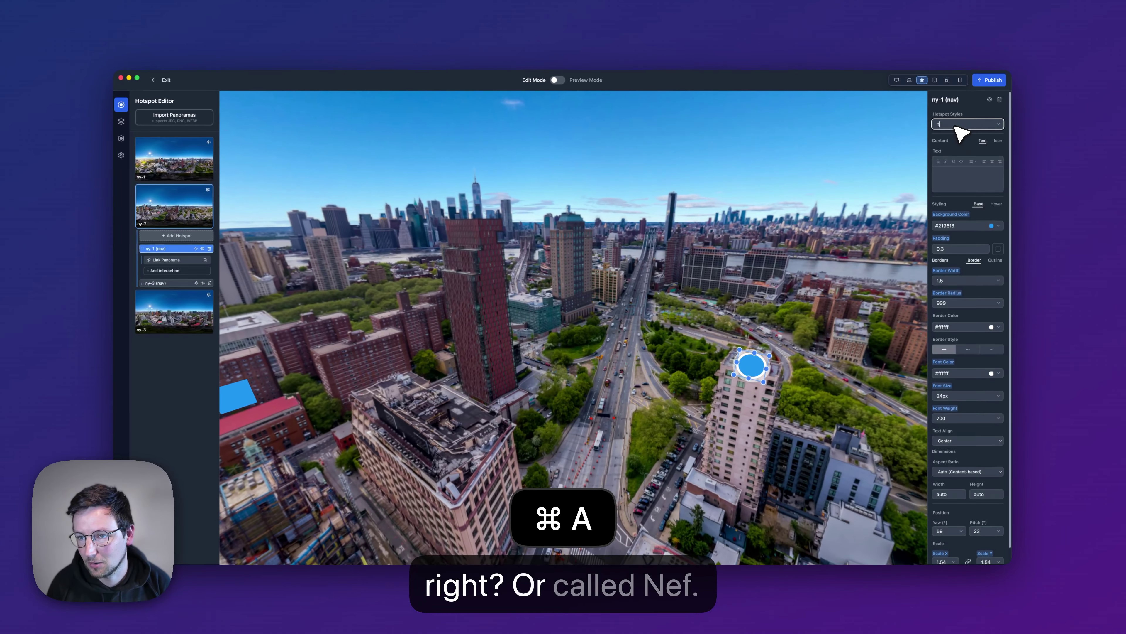
{"action": "type", "text": "av"}
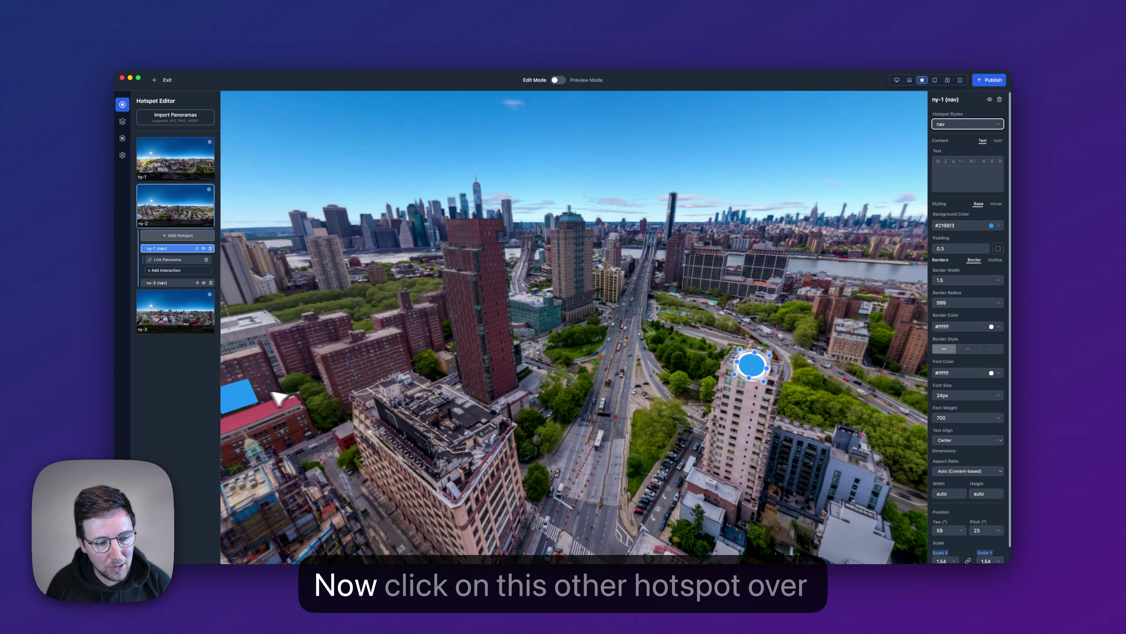
- Apply the nav hotspot style to the ny-3 hotspot above the red-roofed building
{"action": "left_click", "coordinate": [246, 393]}
{"action": "left_click_drag", "start_coordinate": [306, 337], "coordinate": [348, 342]}
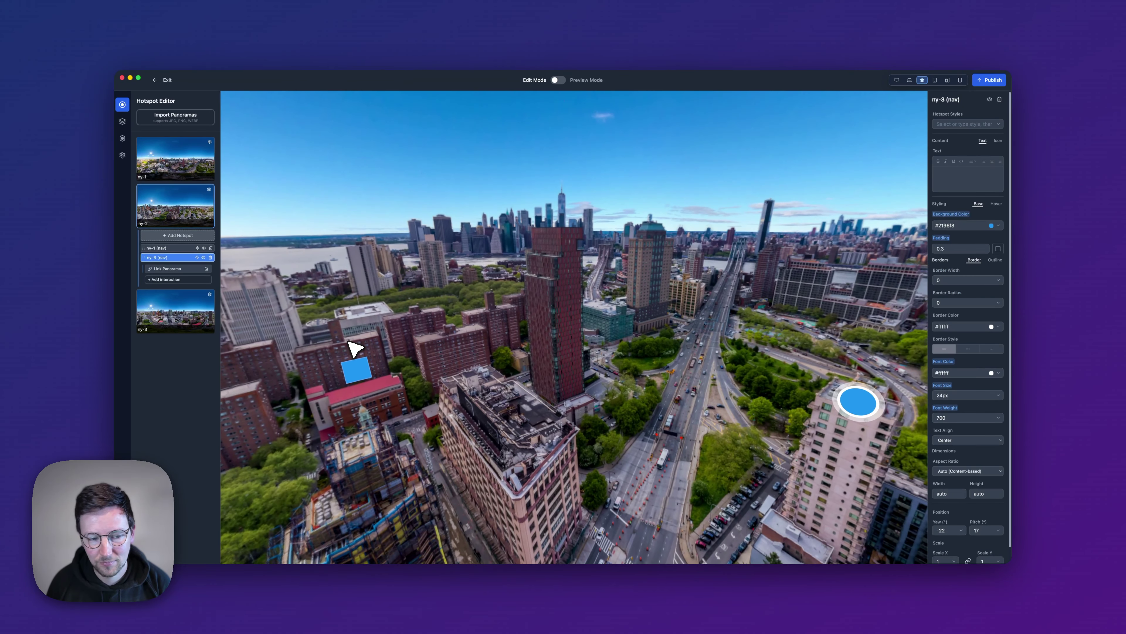
{"action": "left_click", "coordinate": [1001, 126]}
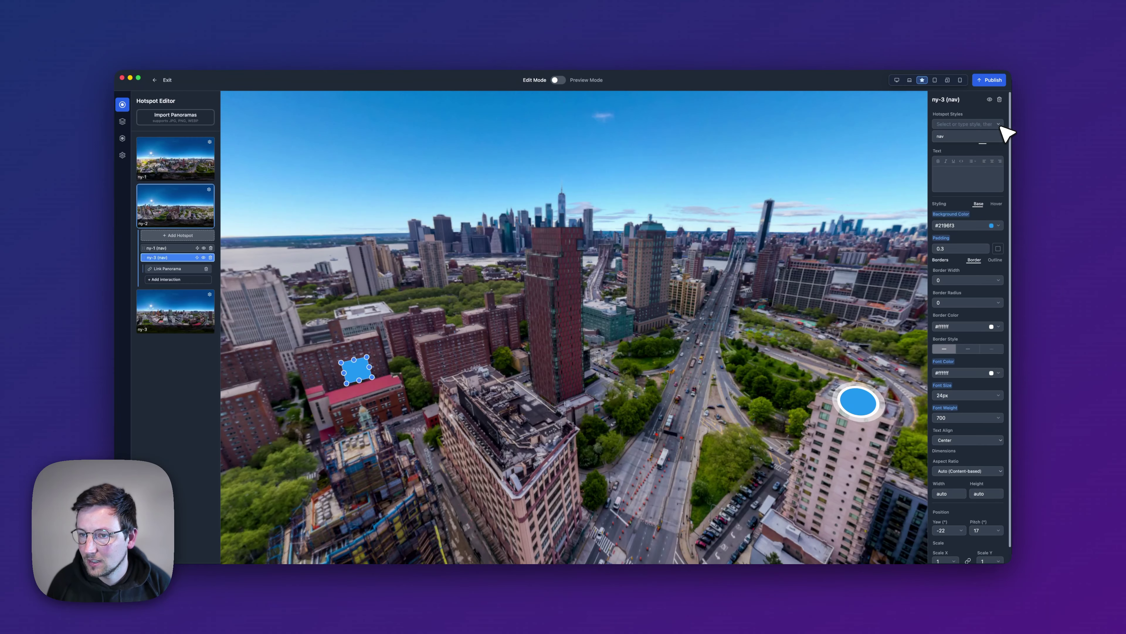
{"action": "left_click", "coordinate": [960, 140]}
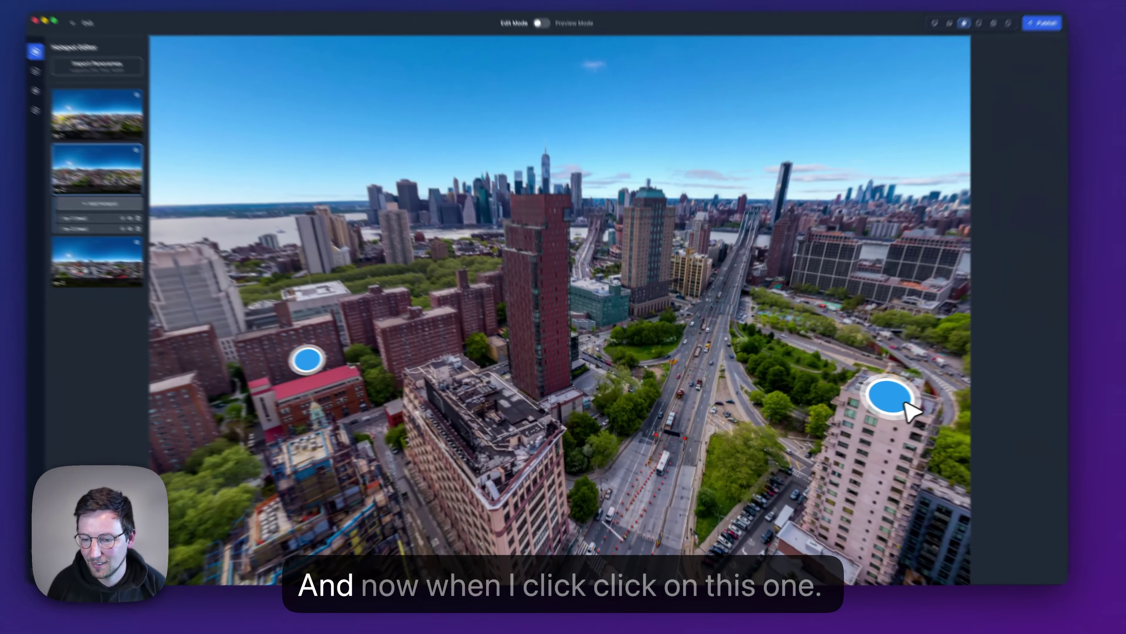
- Compare the style assigned to both hotspots and change the ny-3 hotspot's background color to dark blue #055ca3
{"action": "left_click", "coordinate": [904, 403]}
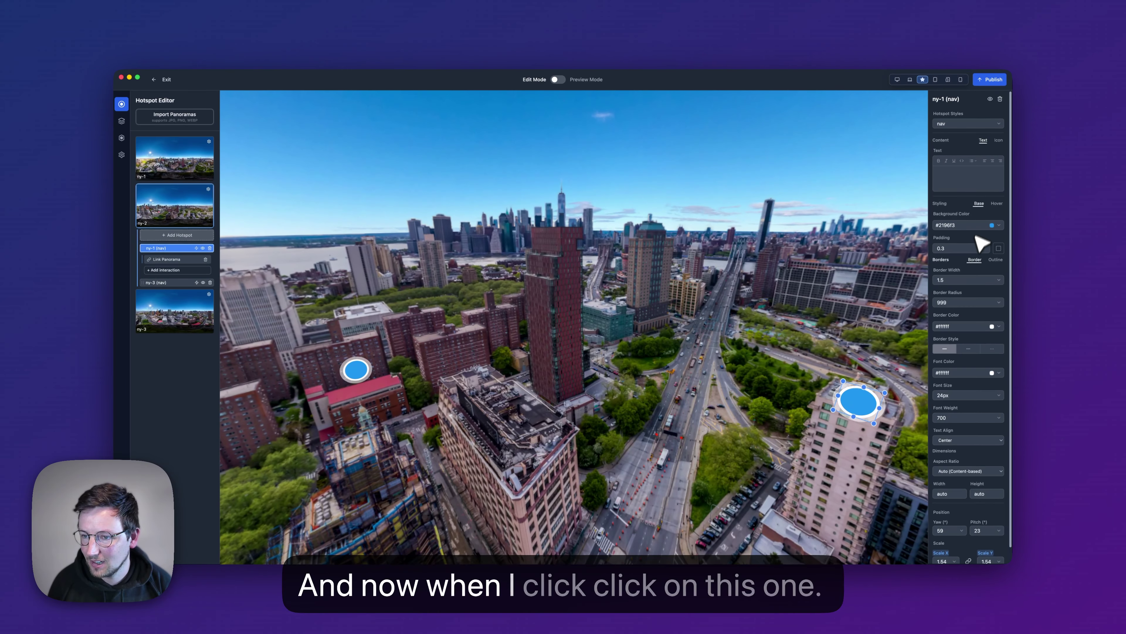
{"action": "left_click", "coordinate": [364, 369]}
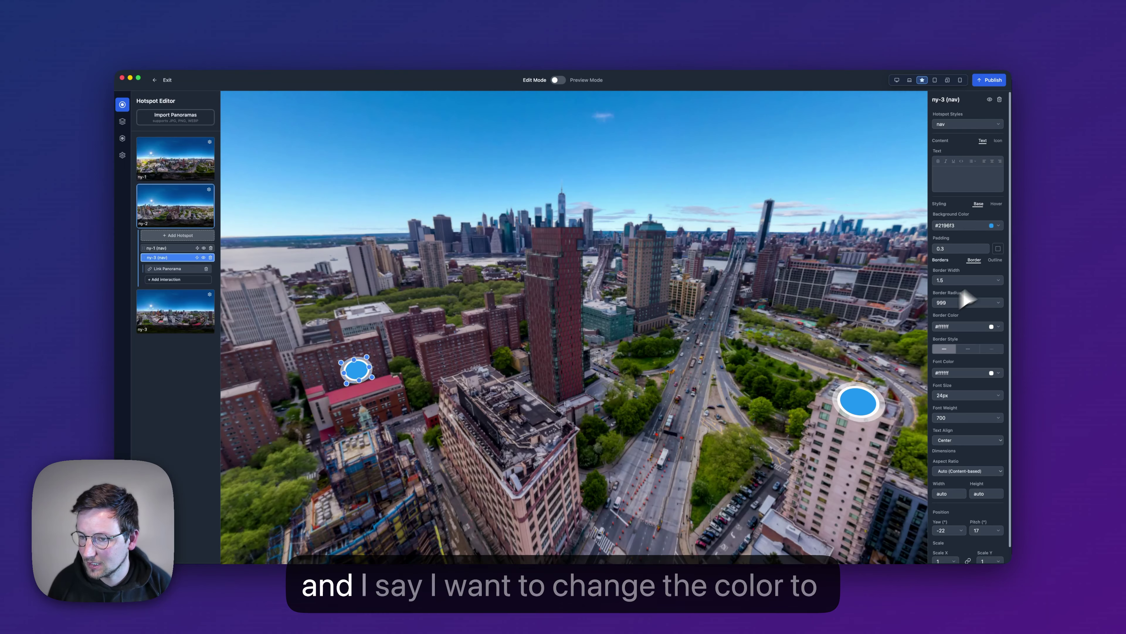
{"action": "left_click", "coordinate": [1000, 227]}
{"action": "left_click", "coordinate": [937, 355]}
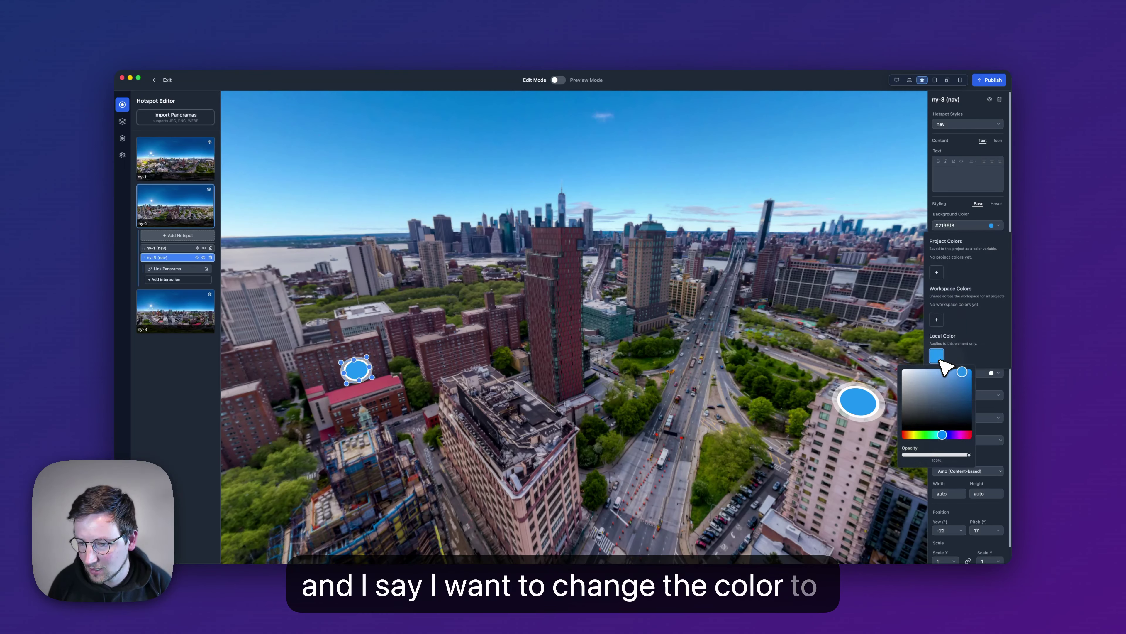
{"action": "left_click", "coordinate": [952, 378]}
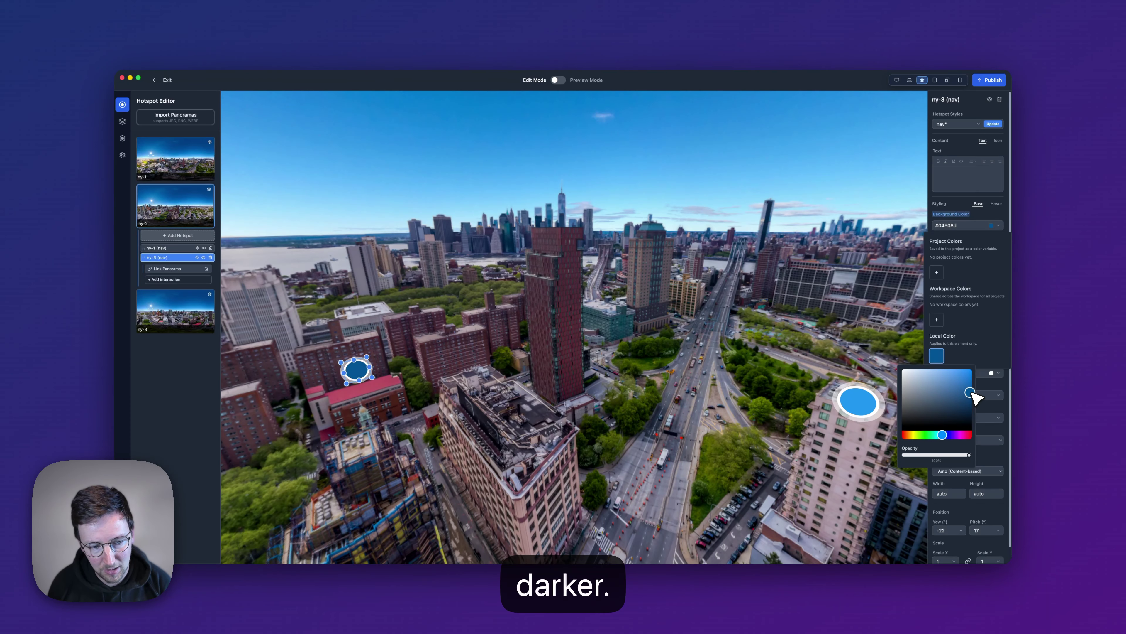
{"action": "left_click_drag", "start_coordinate": [972, 395], "coordinate": [973, 390]}
{"action": "left_click", "coordinate": [982, 355]}
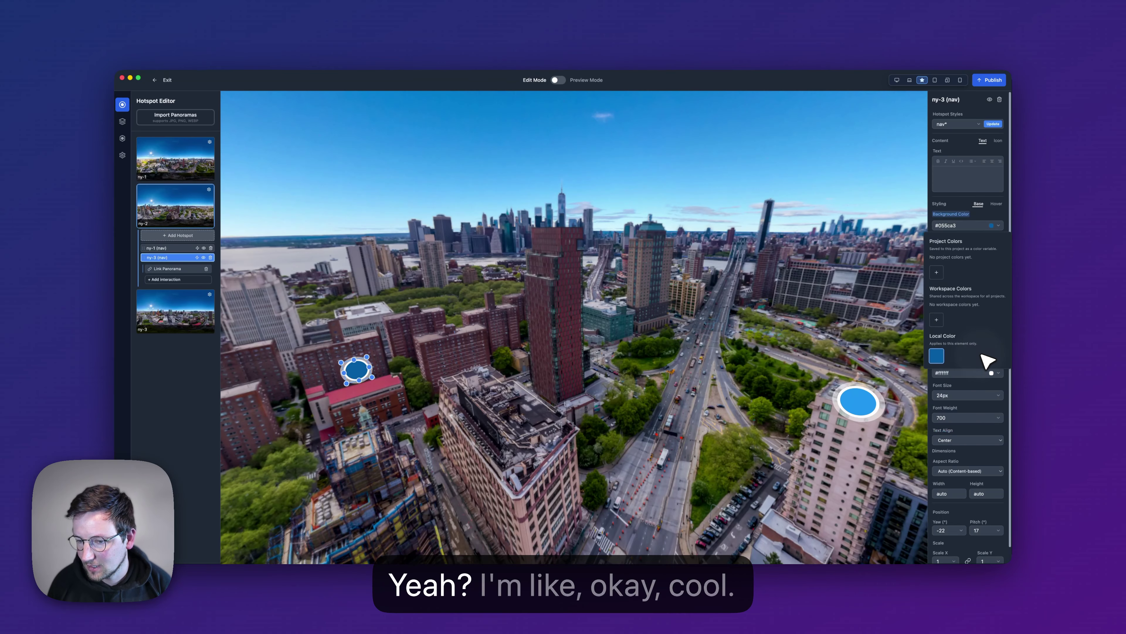
{"action": "left_click", "coordinate": [993, 224]}
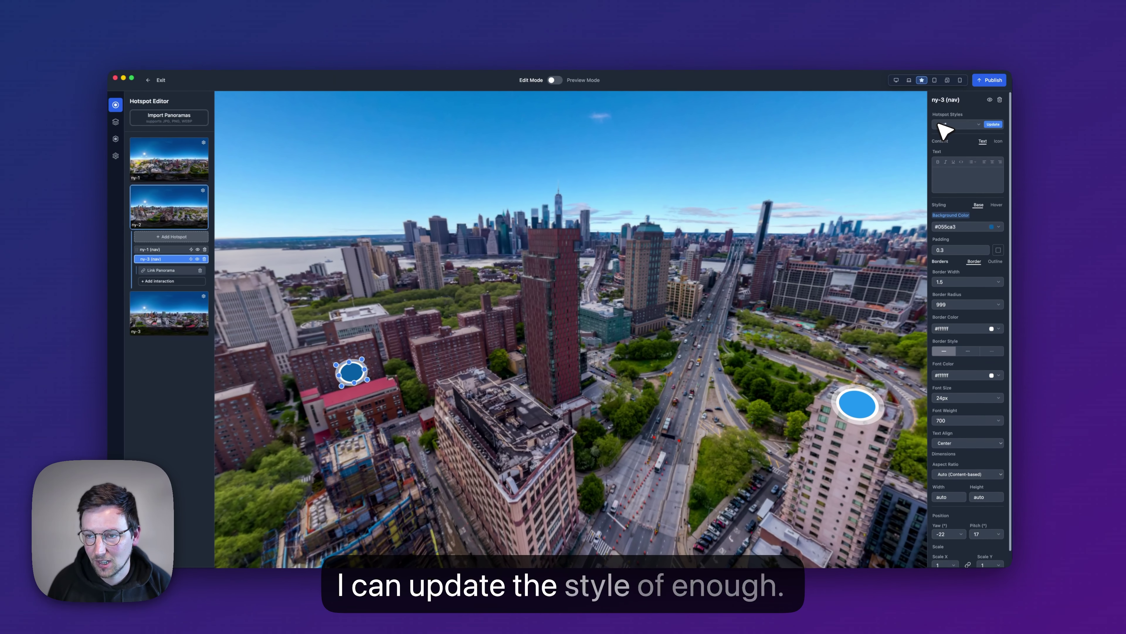
- Update the nav style with the dark blue background and set the ny-3 hotspot's hover background color to light blue
{"action": "left_click", "coordinate": [994, 125]}
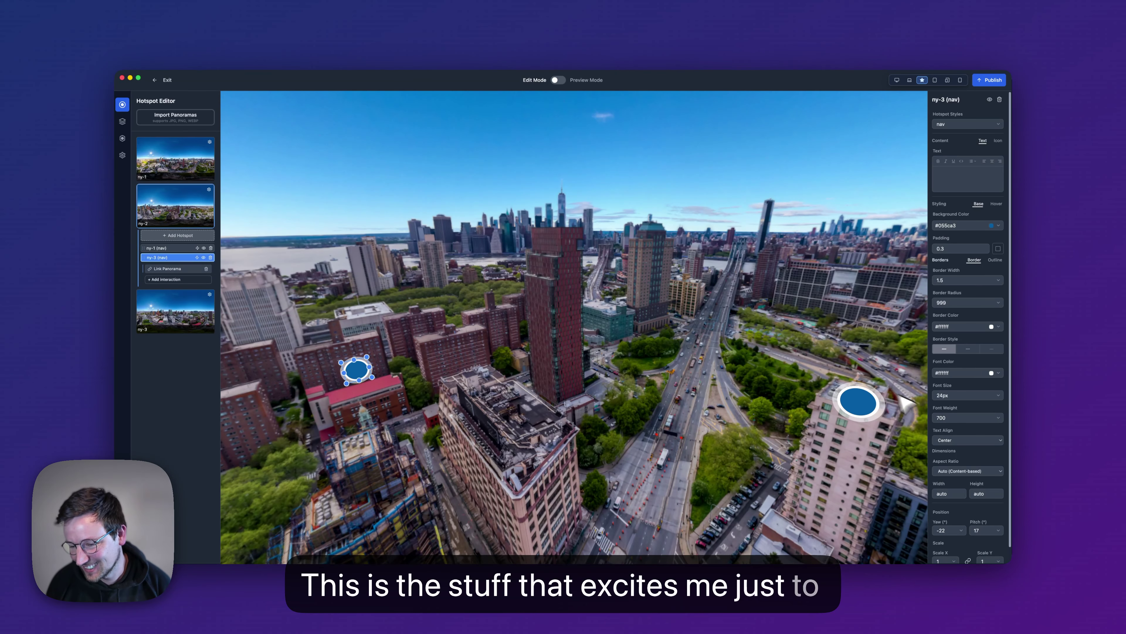
{"action": "scroll", "coordinate": [967, 438], "scroll_direction": "down", "scroll_amount": 1}
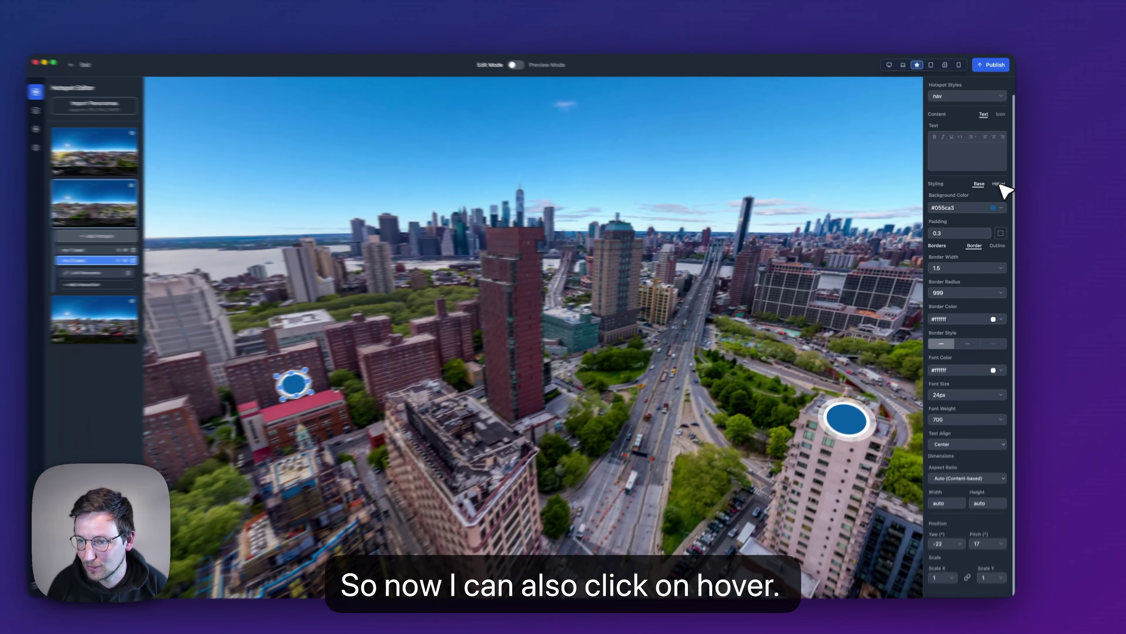
{"action": "left_click", "coordinate": [1020, 219]}
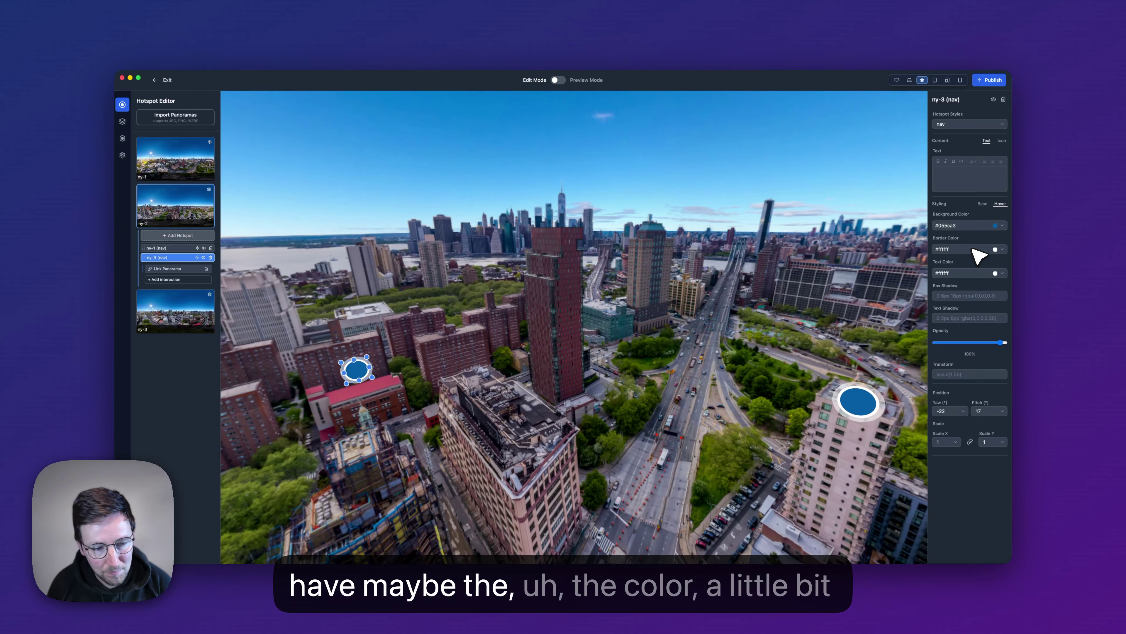
{"action": "left_click", "coordinate": [1000, 228]}
{"action": "left_click", "coordinate": [937, 355]}
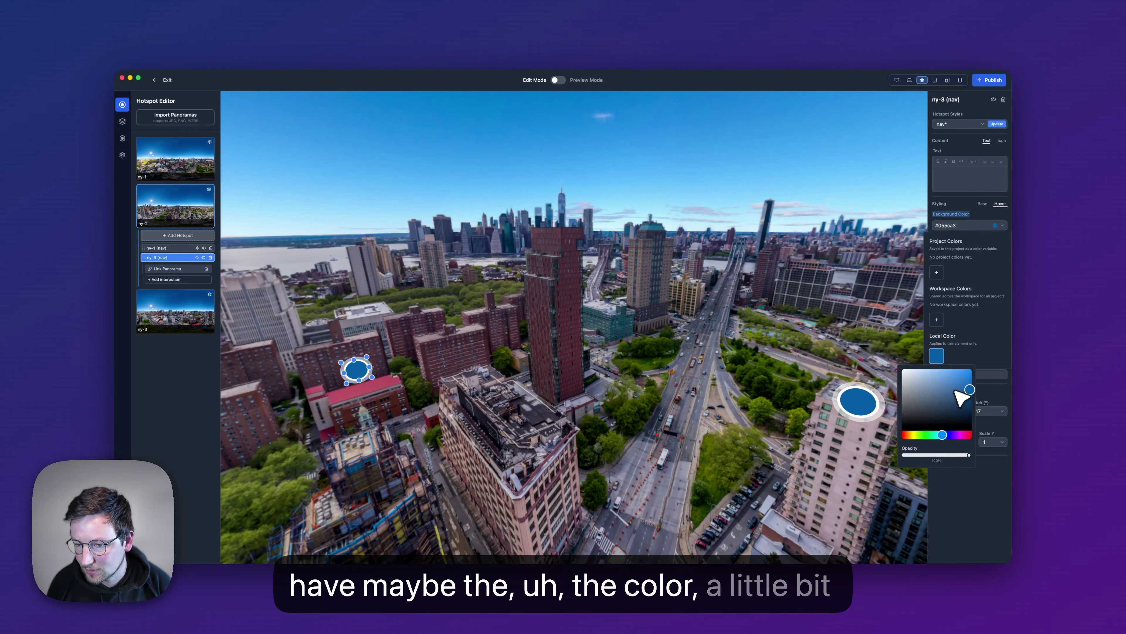
{"action": "left_click_drag", "start_coordinate": [952, 378], "coordinate": [932, 374]}
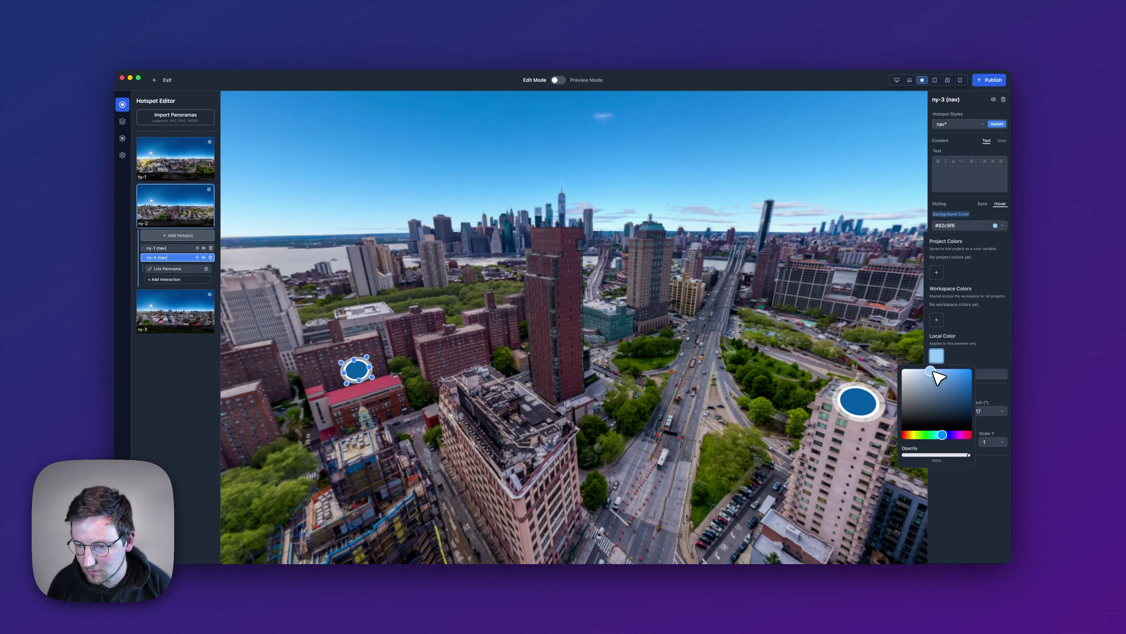
{"action": "left_click", "coordinate": [971, 517]}
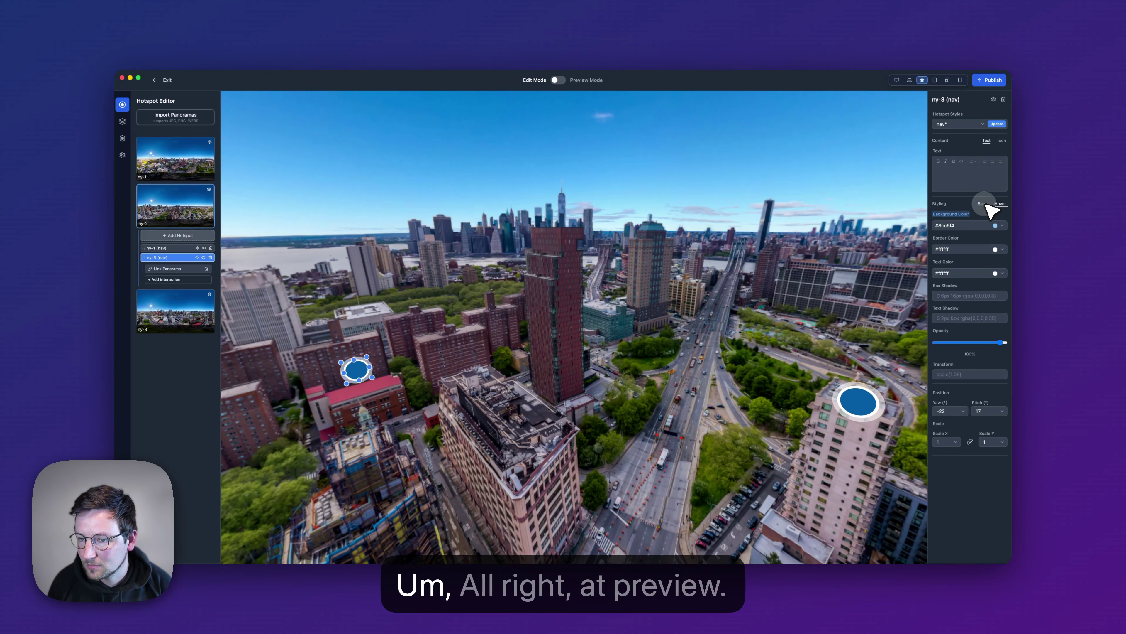
- Preview the ny-2 panorama to check the hover effect on both navigation hotspots, and return to editing
{"action": "left_click", "coordinate": [558, 80]}
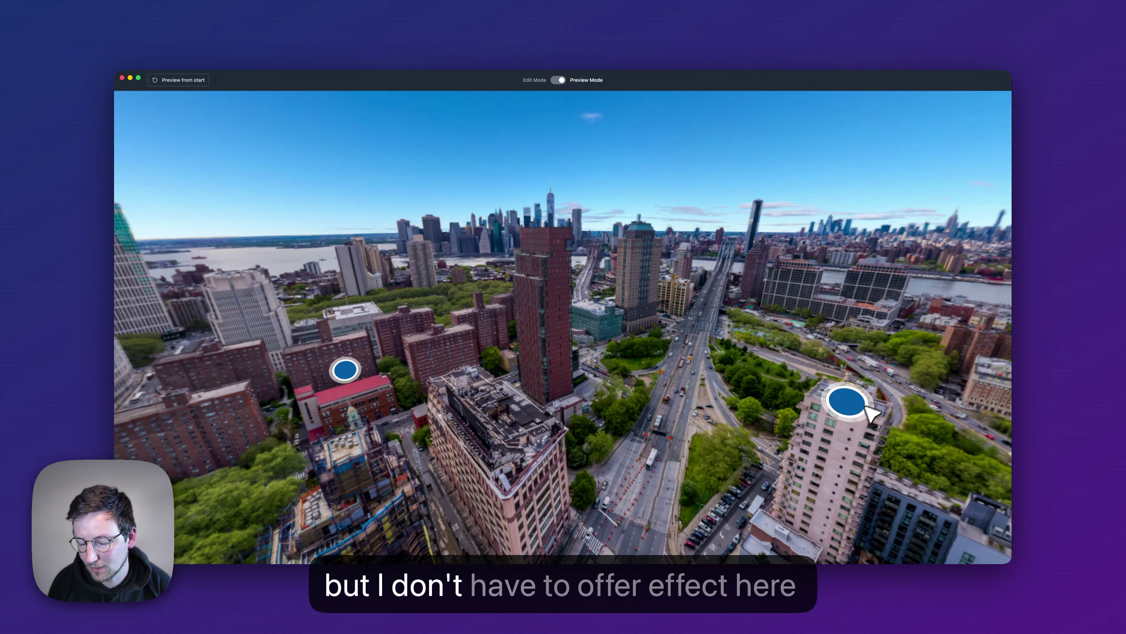
{"action": "left_click", "coordinate": [559, 80]}
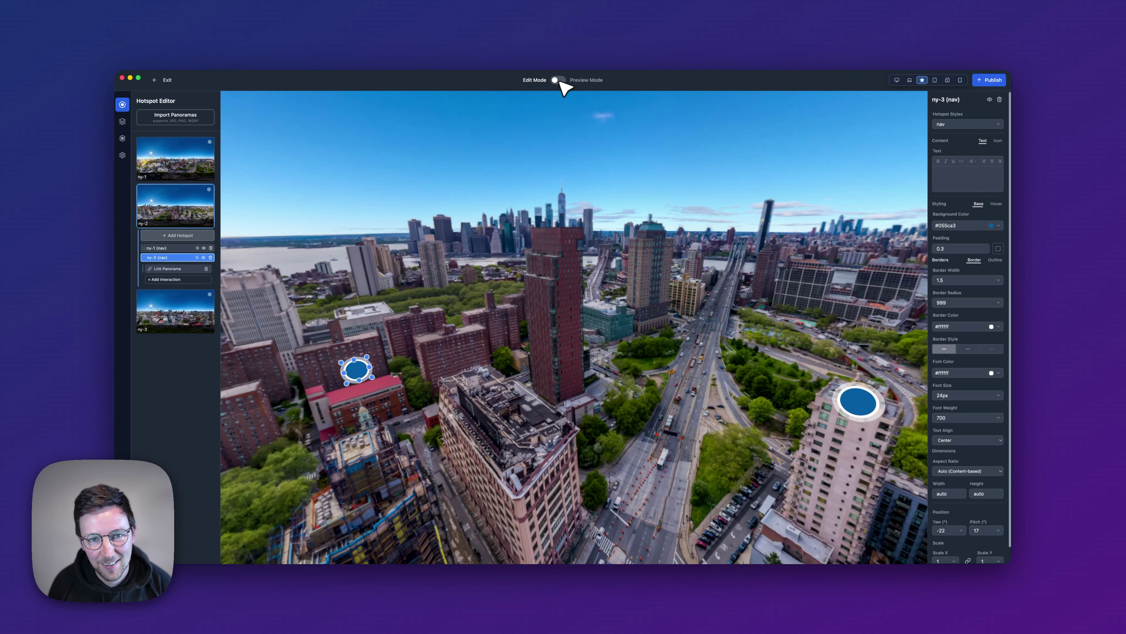
{"action": "left_click", "coordinate": [558, 79]}
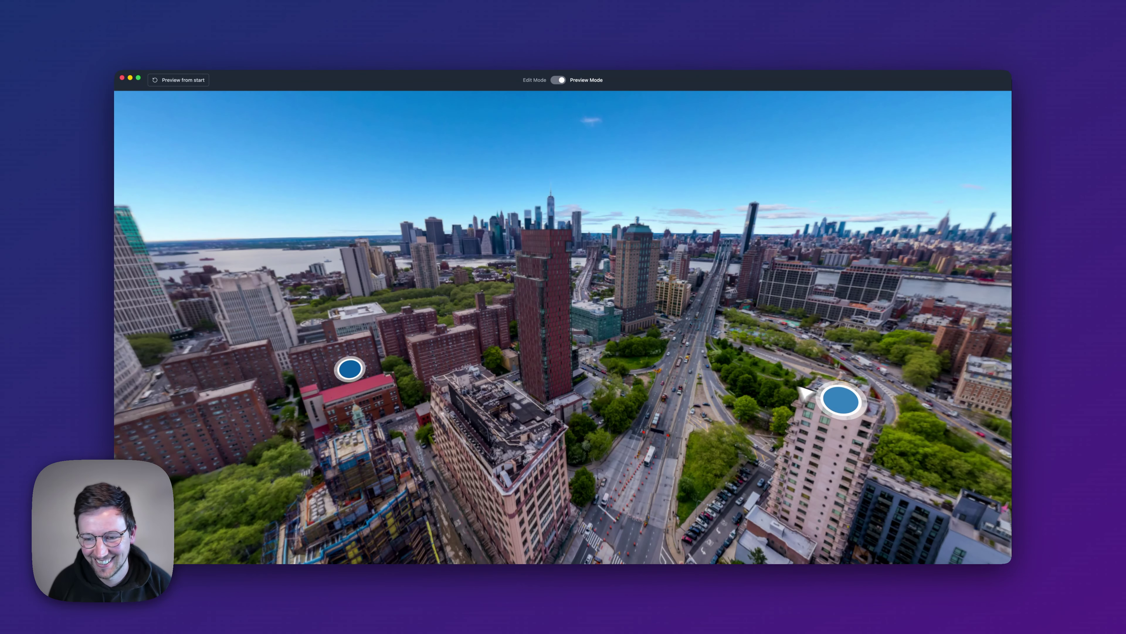
{"action": "left_click_drag", "start_coordinate": [805, 393], "coordinate": [721, 360]}
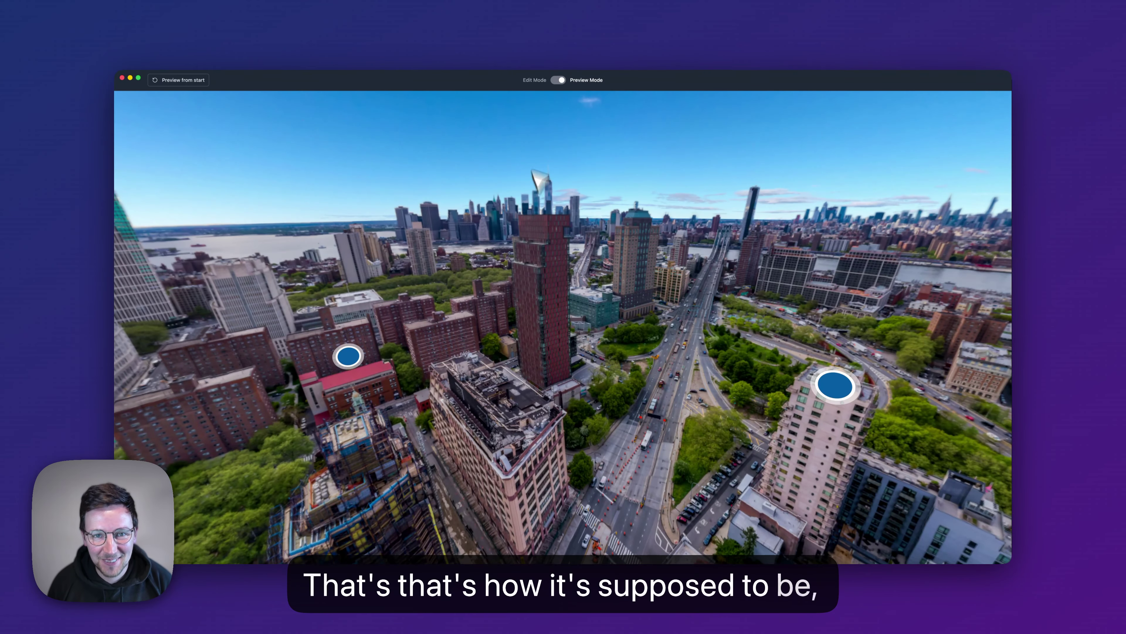
{"action": "left_click", "coordinate": [558, 80]}
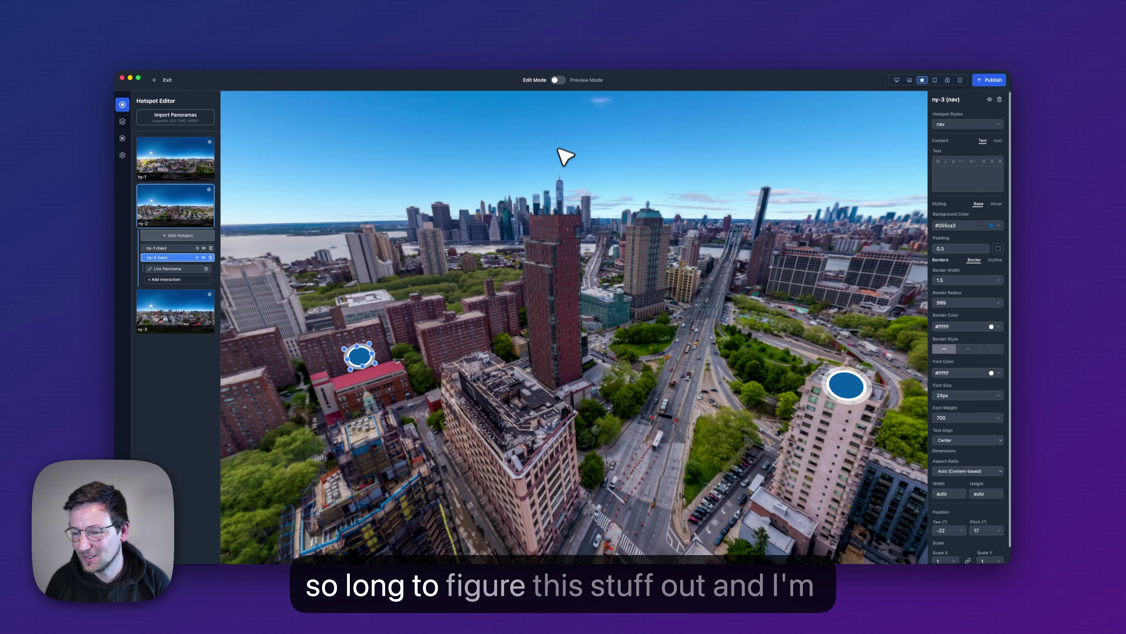
- Give the ny-3 hotspot an upward chevron icon found by searching the Lucide icons for chevron
{"action": "scroll", "coordinate": [961, 339], "scroll_direction": "down", "scroll_amount": 1}
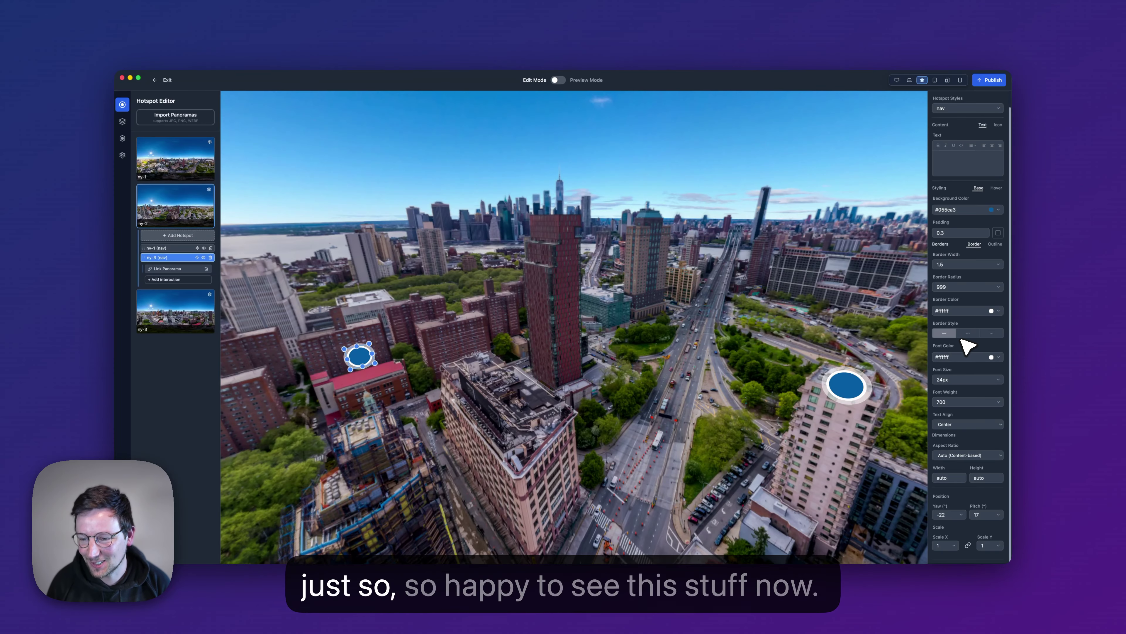
{"action": "scroll", "coordinate": [957, 337], "scroll_direction": "up", "scroll_amount": 1}
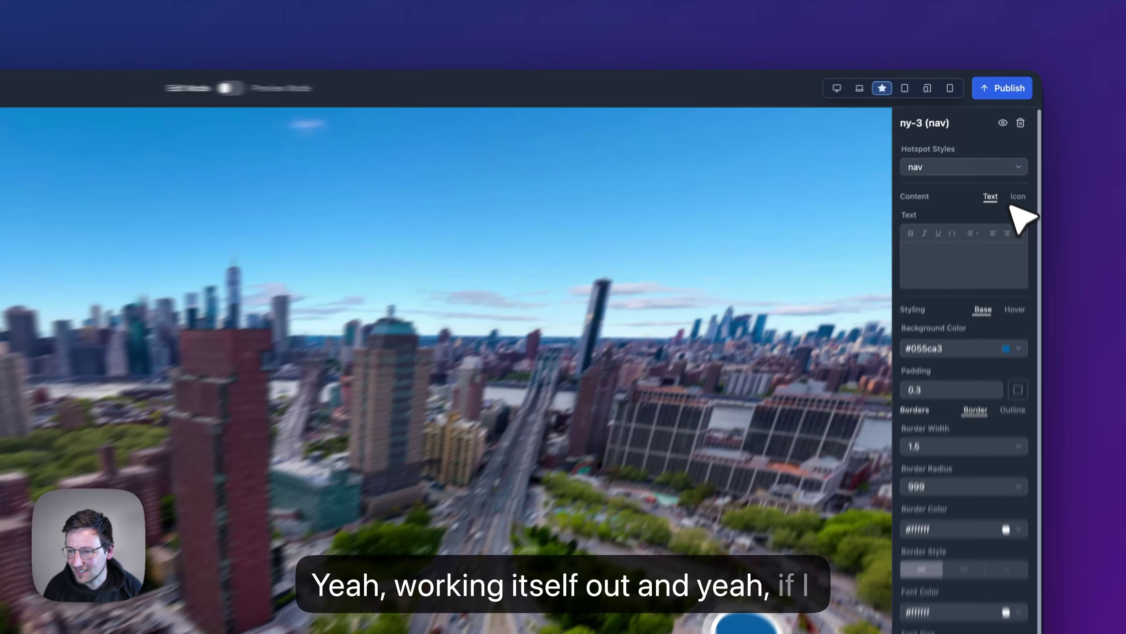
{"action": "left_click", "coordinate": [998, 140]}
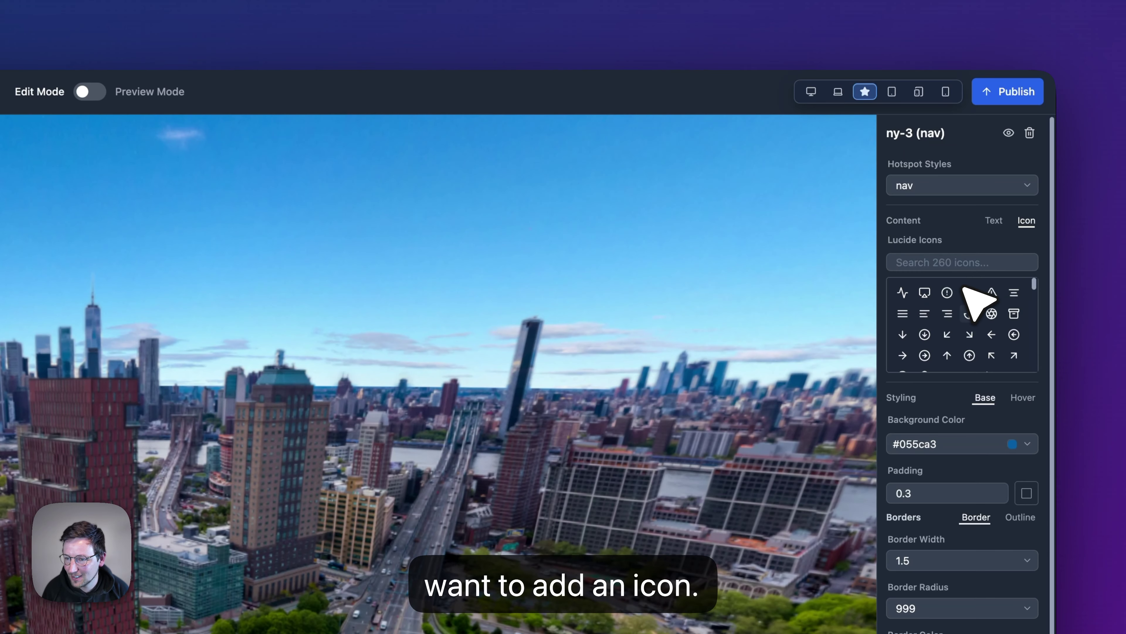
{"action": "left_click", "coordinate": [964, 262]}
{"action": "type", "text": "chevron"}
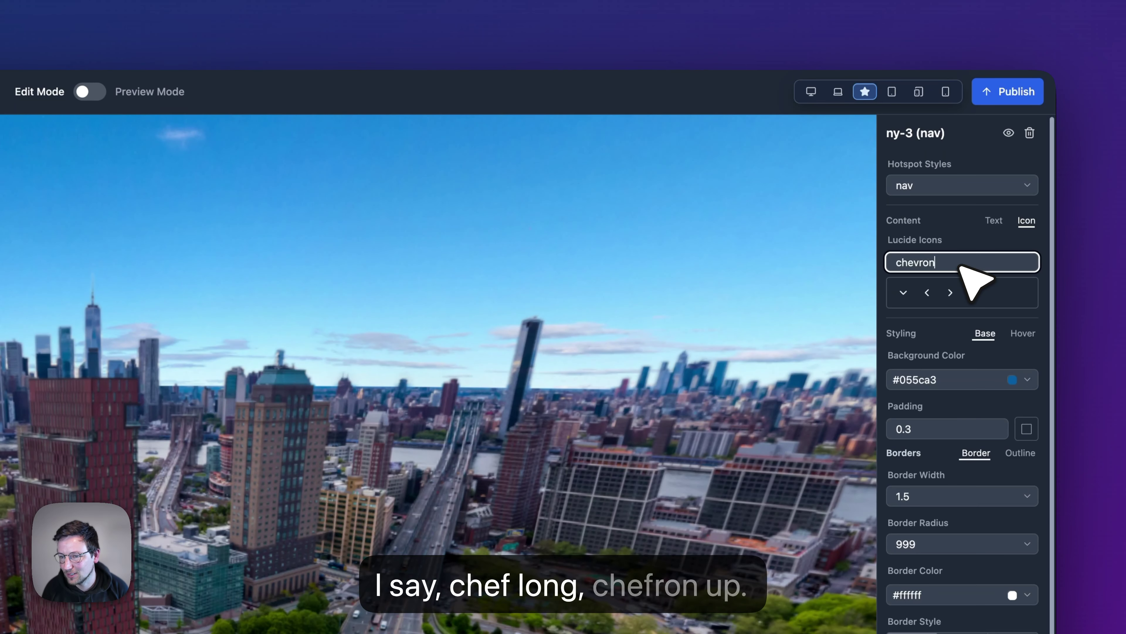
{"action": "left_click", "coordinate": [974, 293]}
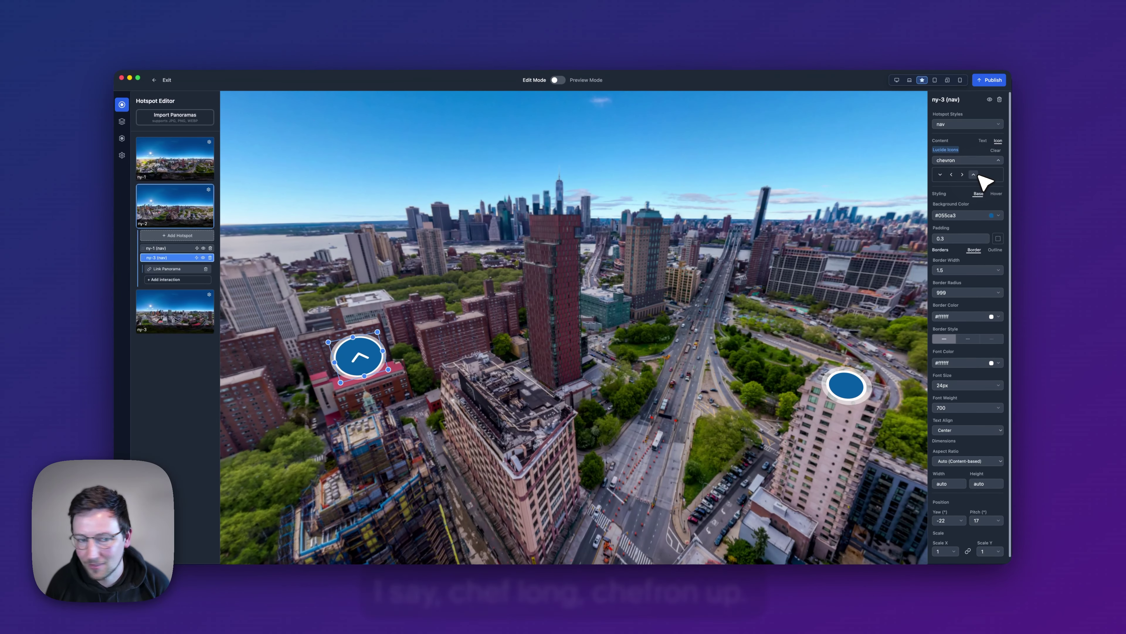
- Give the ny-1 hotspot on the tall building at the highway the same upward chevron icon
{"action": "left_click", "coordinate": [859, 388]}
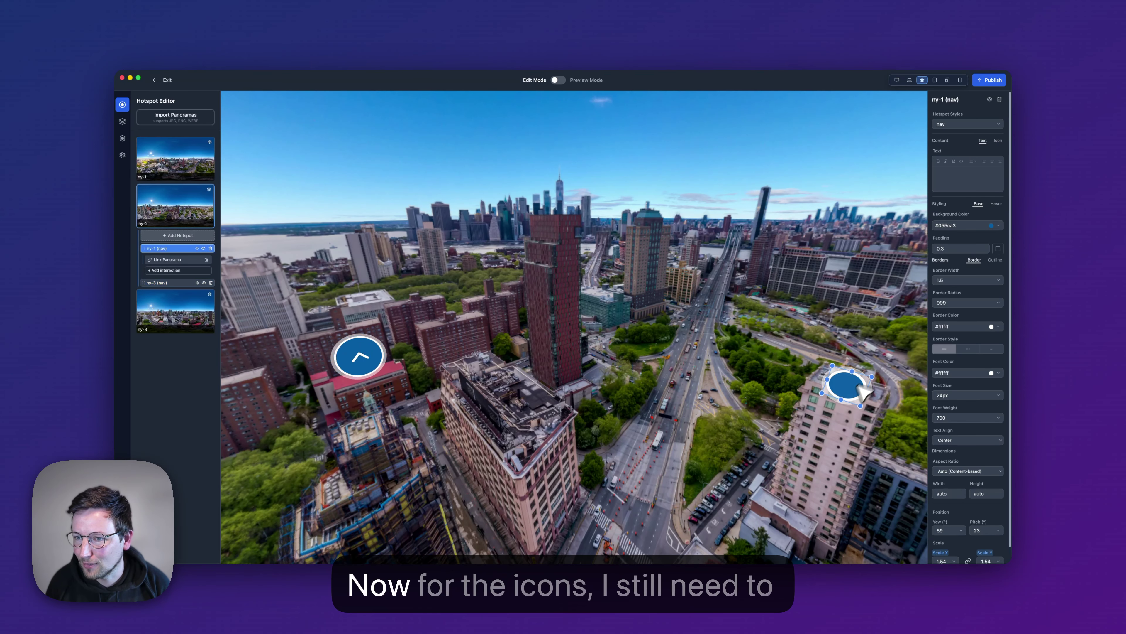
{"action": "left_click", "coordinate": [999, 140]}
{"action": "left_click", "coordinate": [964, 161]}
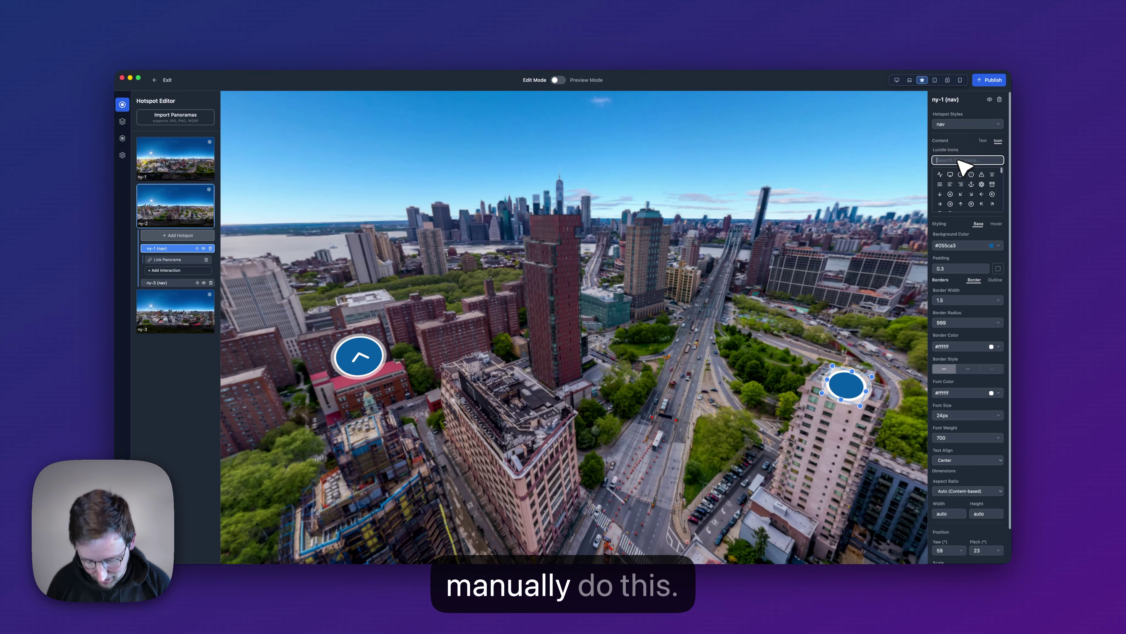
{"action": "type", "text": "chevr"}
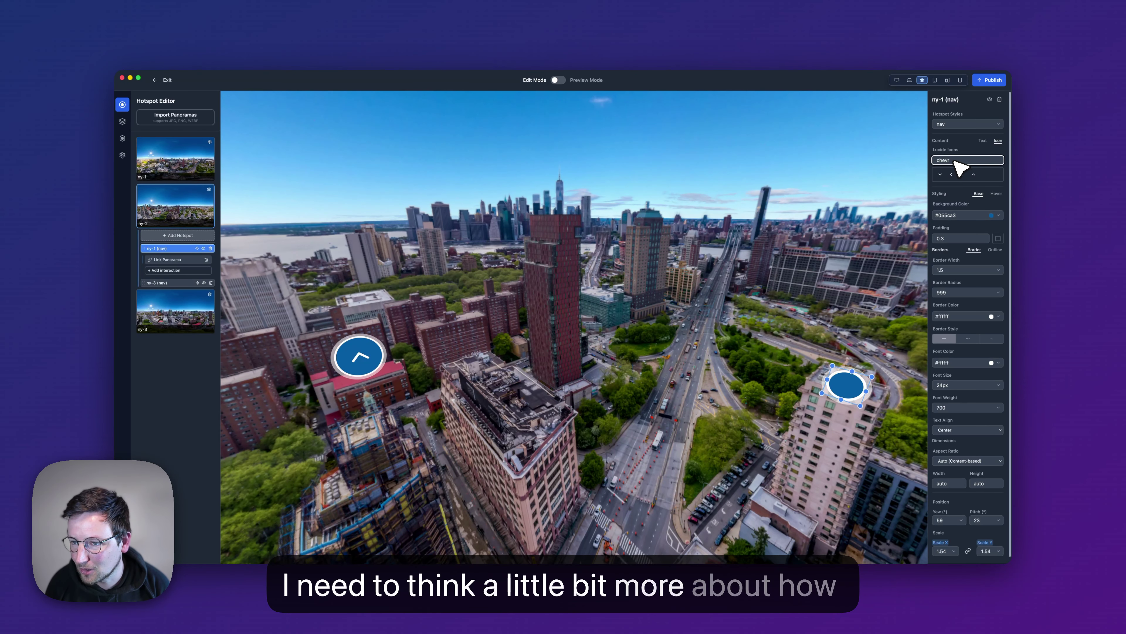
{"action": "left_click", "coordinate": [973, 174]}
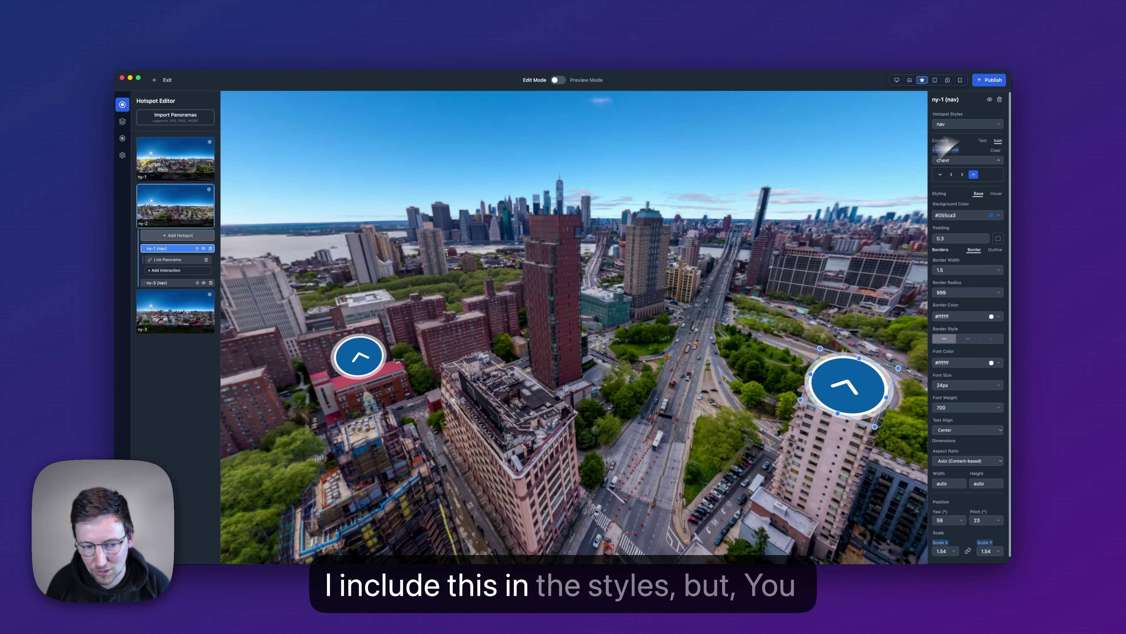
- Examine the chevron icons and hover color of both hotspots from different viewing angles
{"action": "left_click", "coordinate": [742, 336]}
{"action": "left_click_drag", "start_coordinate": [803, 346], "coordinate": [725, 363]}
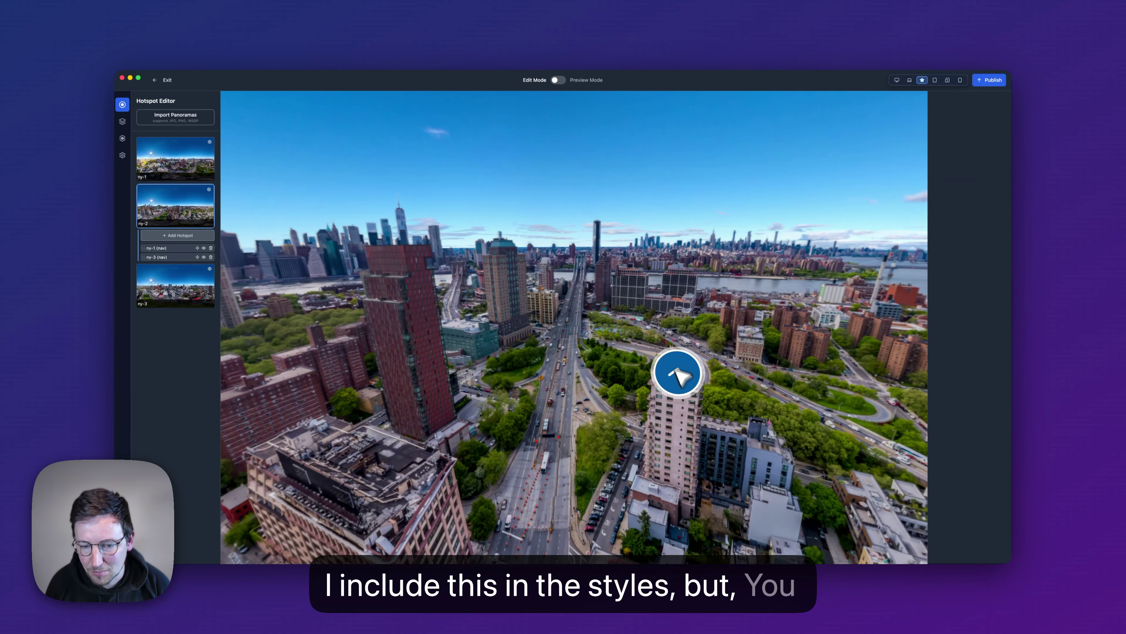
{"action": "left_click_drag", "start_coordinate": [591, 285], "coordinate": [643, 283]}
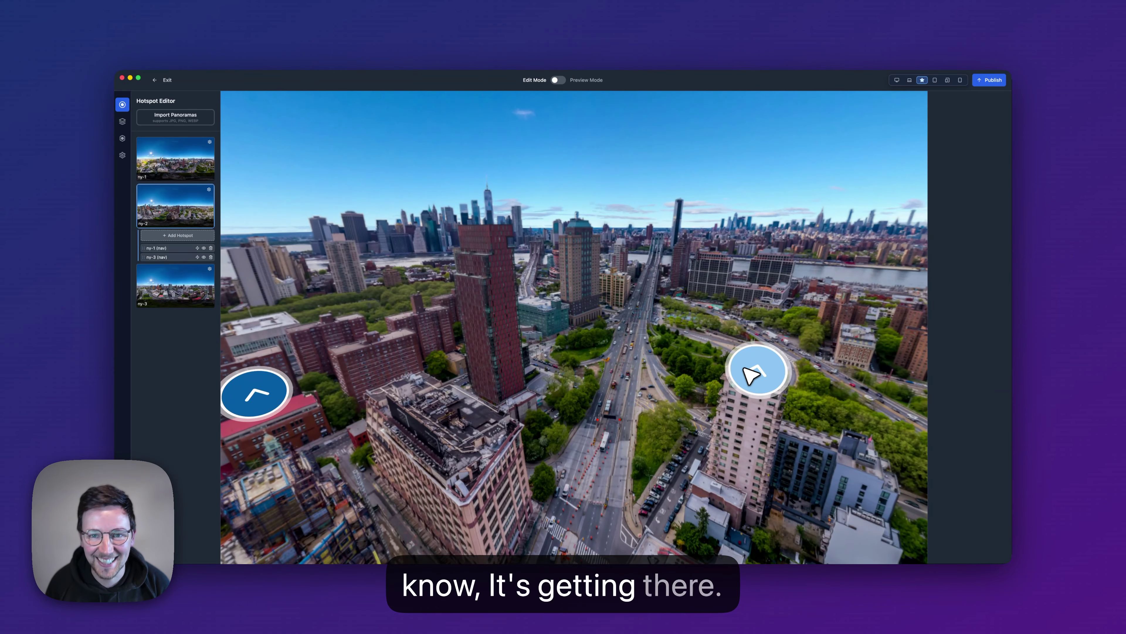
{"action": "left_click", "coordinate": [749, 375]}
{"action": "left_click", "coordinate": [652, 381]}
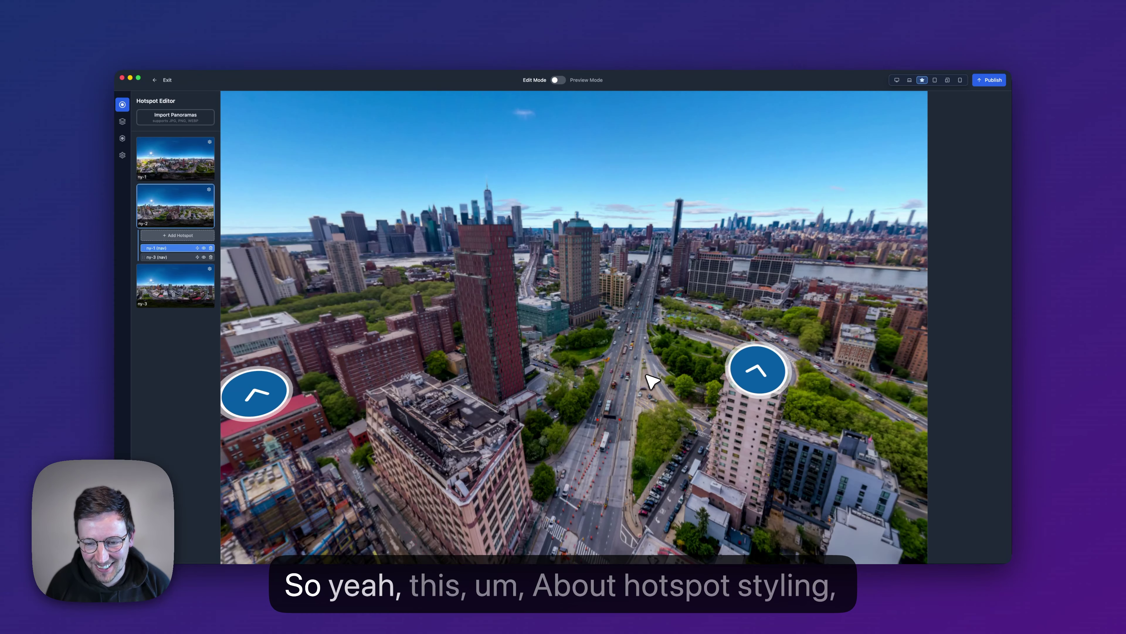
{"action": "left_click_drag", "start_coordinate": [537, 318], "coordinate": [545, 310]}
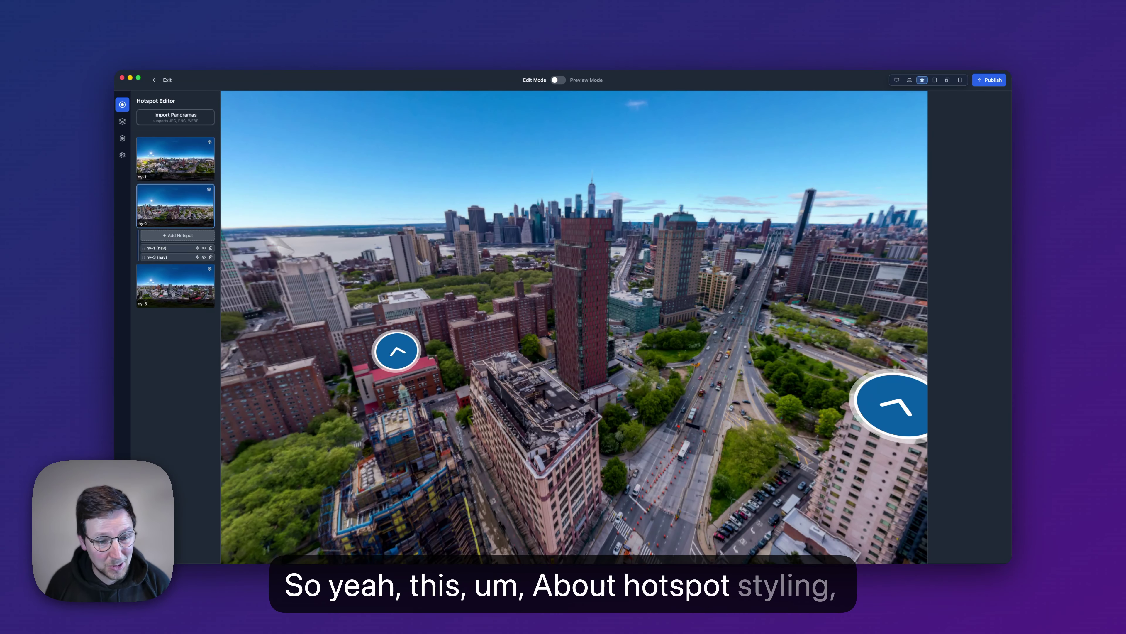
- Enlarge the ny-3 hotspot above the red-roofed building proportionally to a scale of about 1.09
{"action": "left_click", "coordinate": [396, 350]}
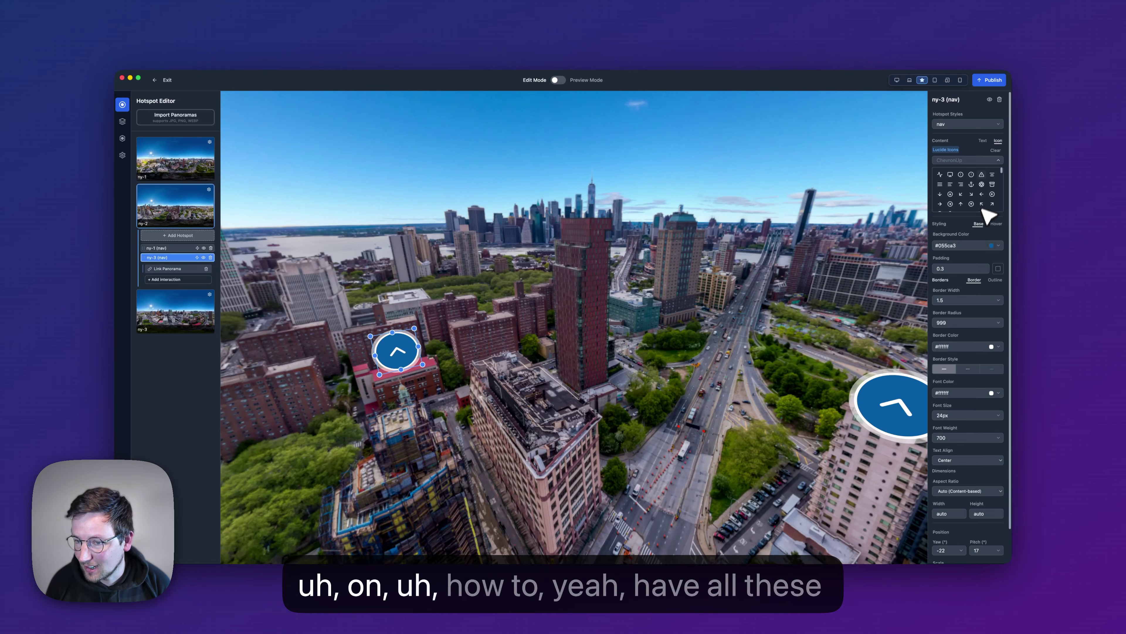
{"action": "scroll", "coordinate": [979, 307], "scroll_direction": "down", "scroll_amount": 2}
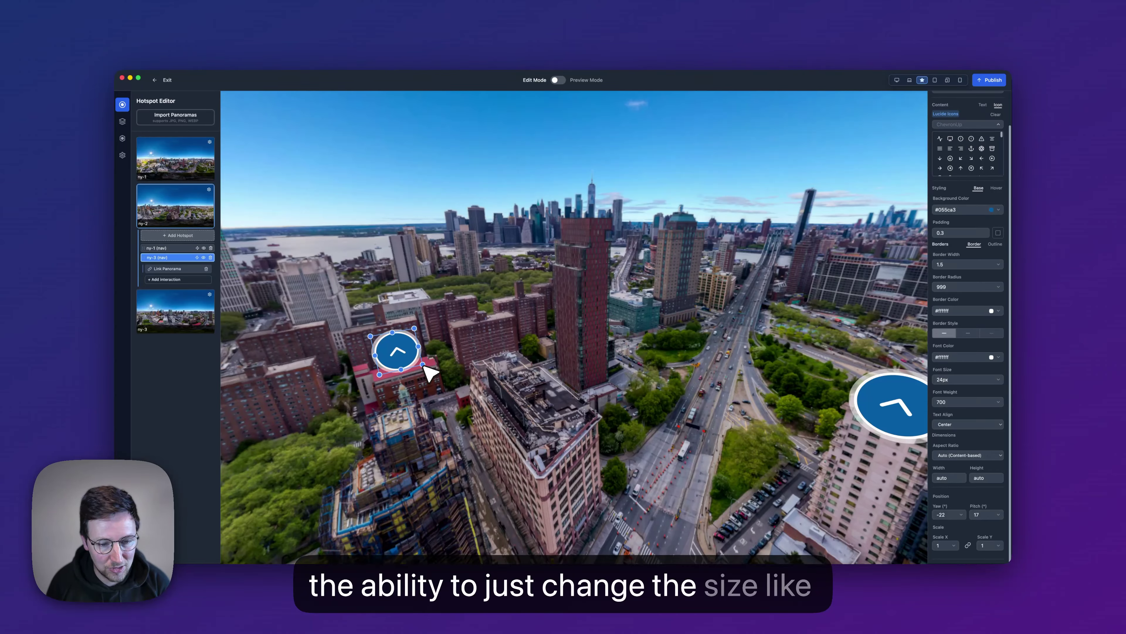
{"action": "mouse_move", "coordinate": [424, 365]}
{"action": "left_mouse_down"}
{"action": "mouse_move", "coordinate": [443, 372]}
{"action": "mouse_move", "coordinate": [415, 362]}
{"action": "mouse_move", "coordinate": [427, 366]}
{"action": "left_mouse_up"}
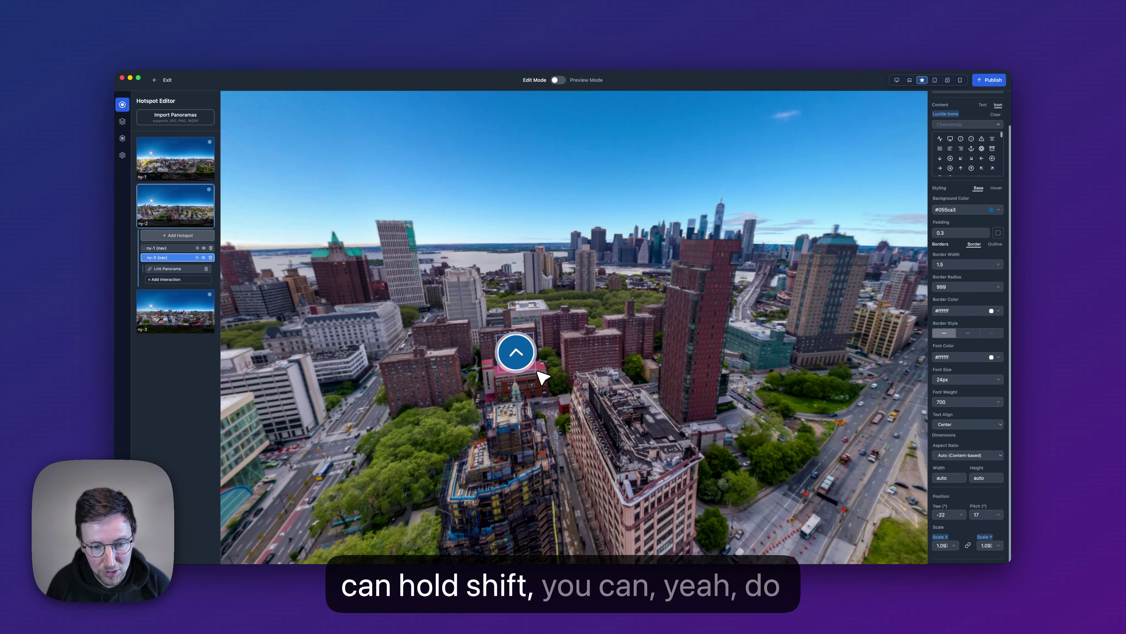
- Try stretching the ny-3 hotspot to unequal horizontal and vertical scales, and undo these resizes
{"action": "mouse_move", "coordinate": [537, 370]}
{"action": "left_mouse_down"}
{"action": "mouse_move", "coordinate": [586, 362]}
{"action": "mouse_move", "coordinate": [599, 375]}
{"action": "mouse_move", "coordinate": [594, 395]}
{"action": "mouse_move", "coordinate": [557, 378]}
{"action": "left_mouse_up"}
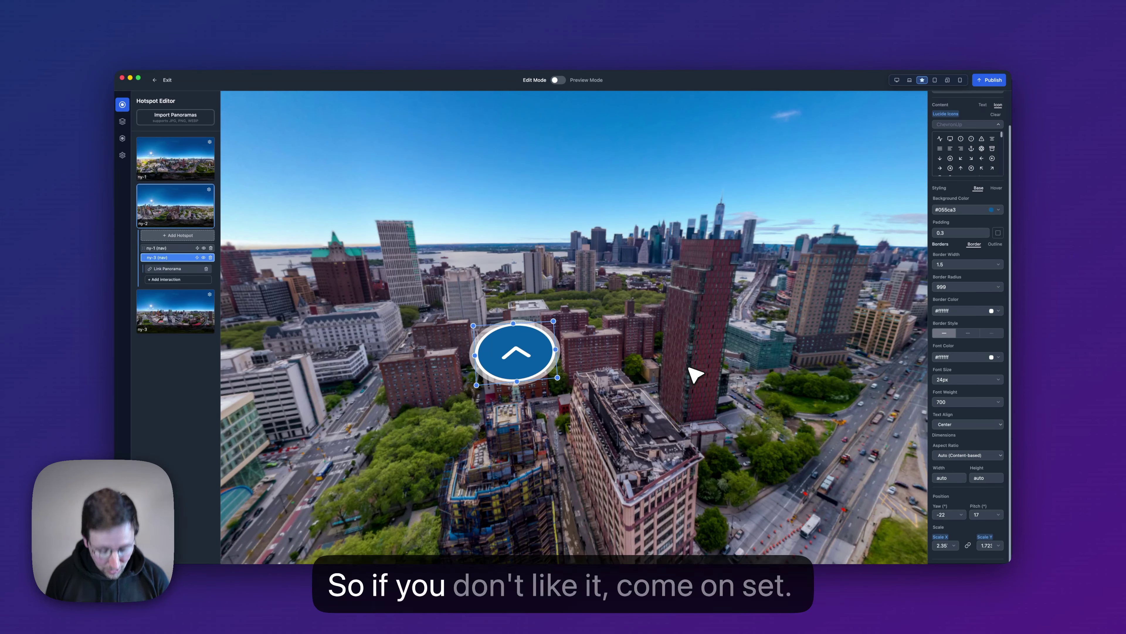
{"action": "key", "text": "super+z"}
{"action": "key", "text": "super+z"}
{"action": "key", "text": "super+z"}
{"action": "key", "text": "super+z"}
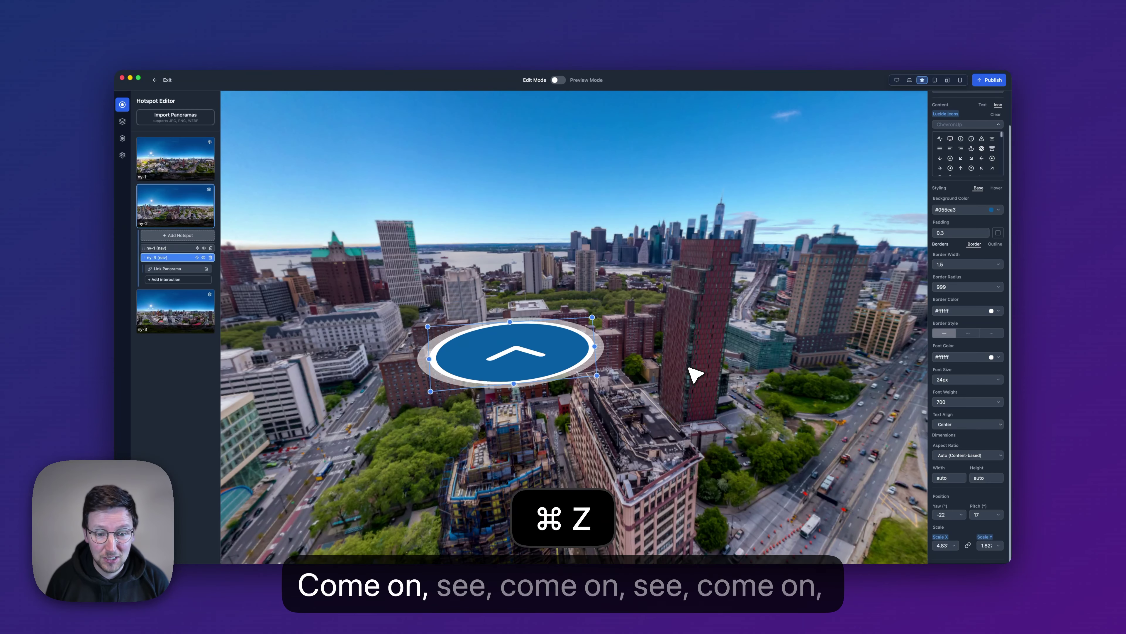
{"action": "key", "text": "super+z"}
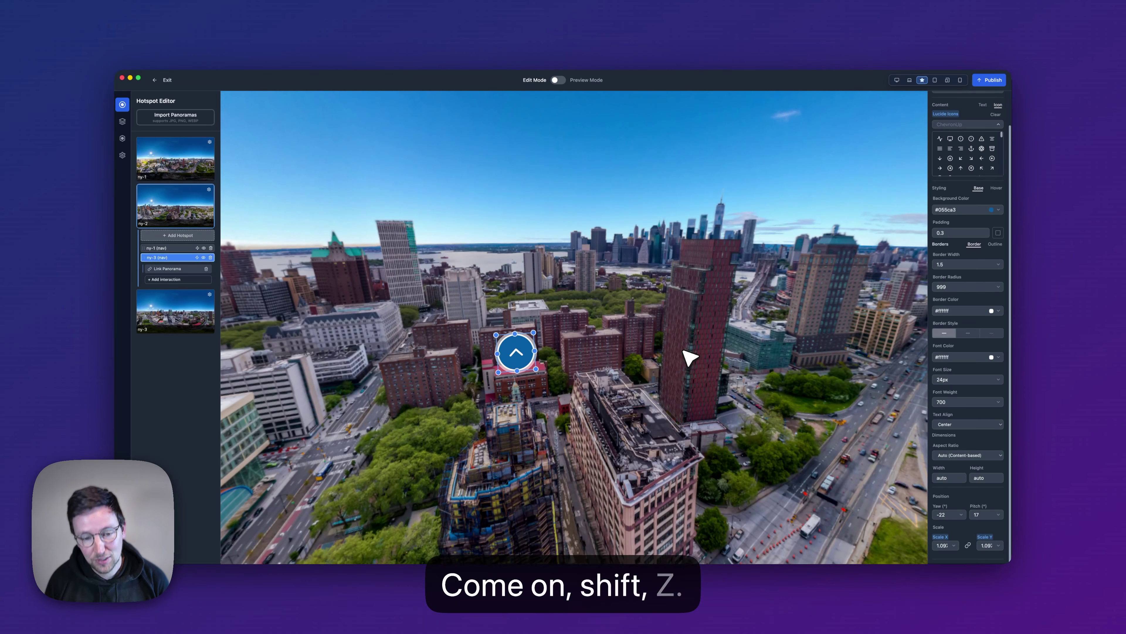
- Redo the ny-3 hotspot's undone resizes and undo them again
{"action": "key", "text": "super+shift+z"}
{"action": "key", "text": "super+shift+z"}
{"action": "key", "text": "super+shift+z"}
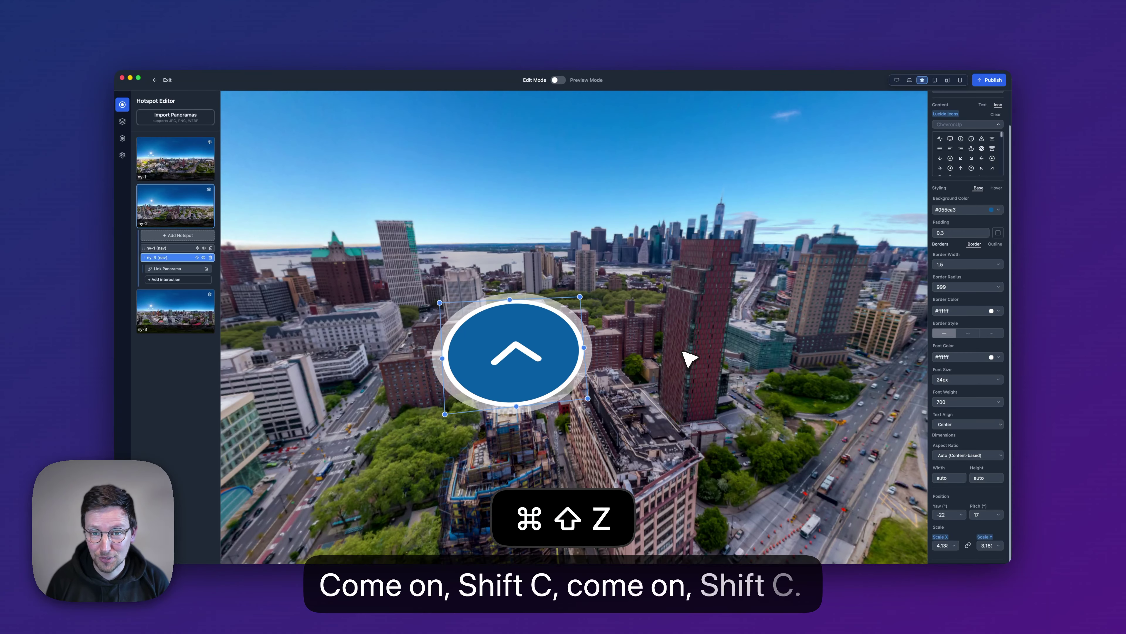
{"action": "key", "text": "super+z"}
{"action": "key", "text": "super+z"}
{"action": "key", "text": "super+z"}
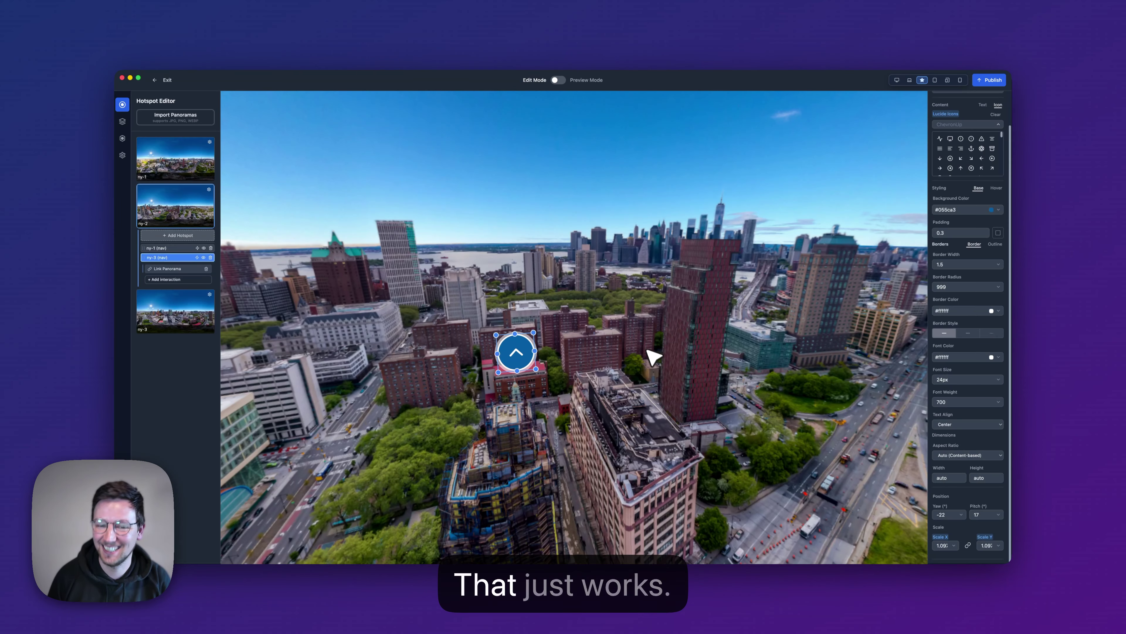
- Switch the ny-3 hotspot's content from the chevron icon back to text
{"action": "left_click_drag", "start_coordinate": [649, 289], "coordinate": [562, 295]}
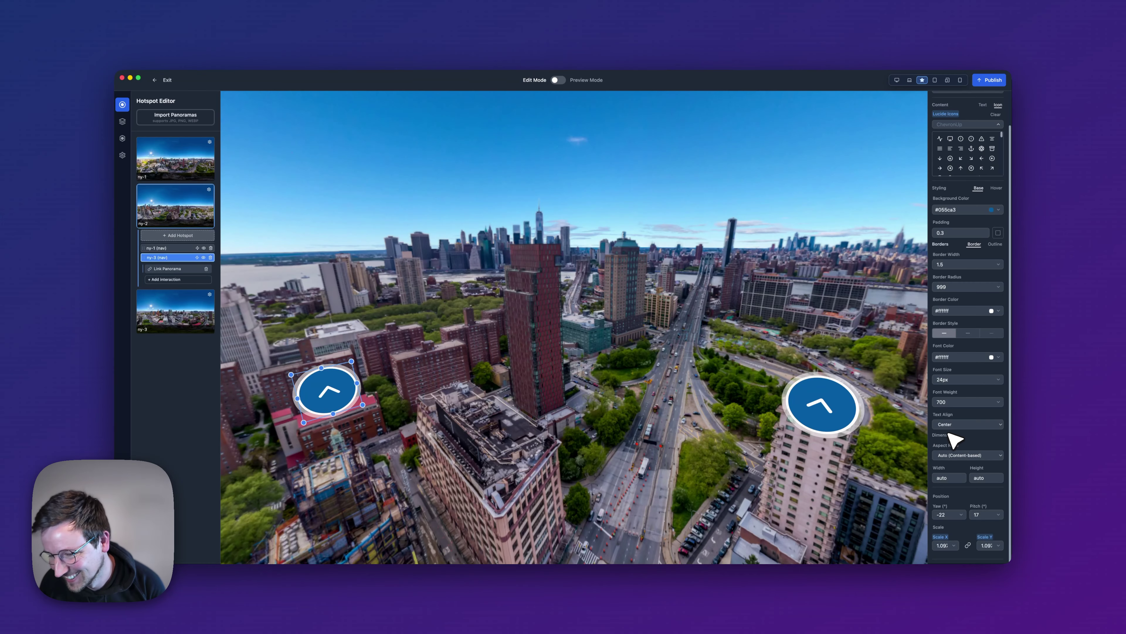
{"action": "scroll", "coordinate": [958, 441], "scroll_direction": "up", "scroll_amount": 2}
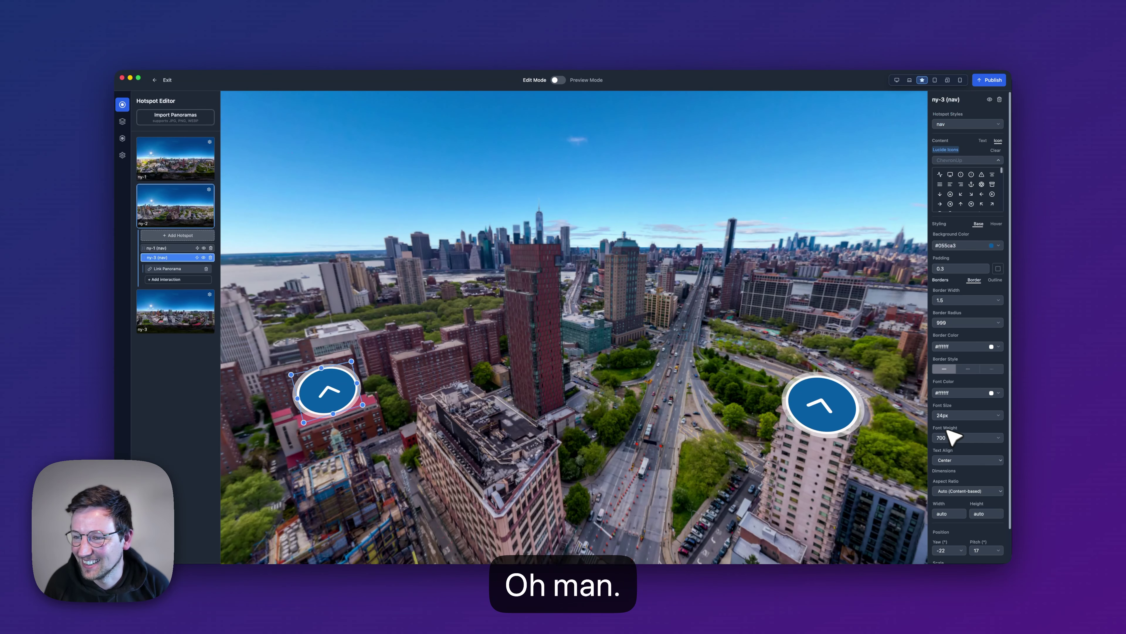
{"action": "left_click", "coordinate": [983, 141]}
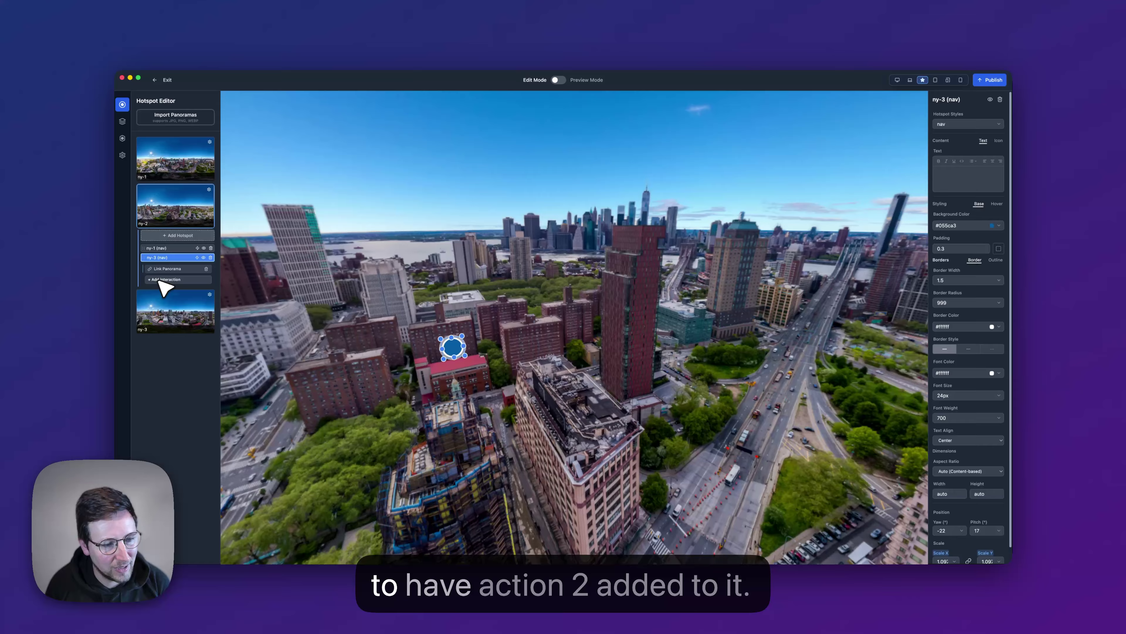
- Add a Confetti interaction to the ny-3 hotspot using the Classic celebration effect with its default settings
{"action": "left_click", "coordinate": [163, 280]}
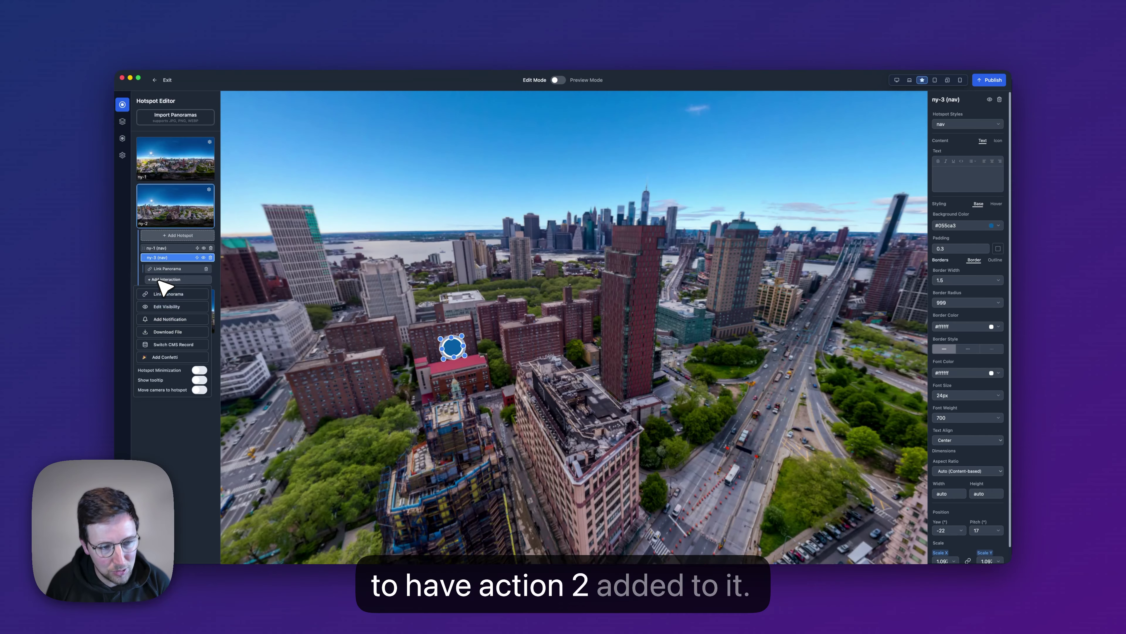
{"action": "left_click", "coordinate": [171, 358]}
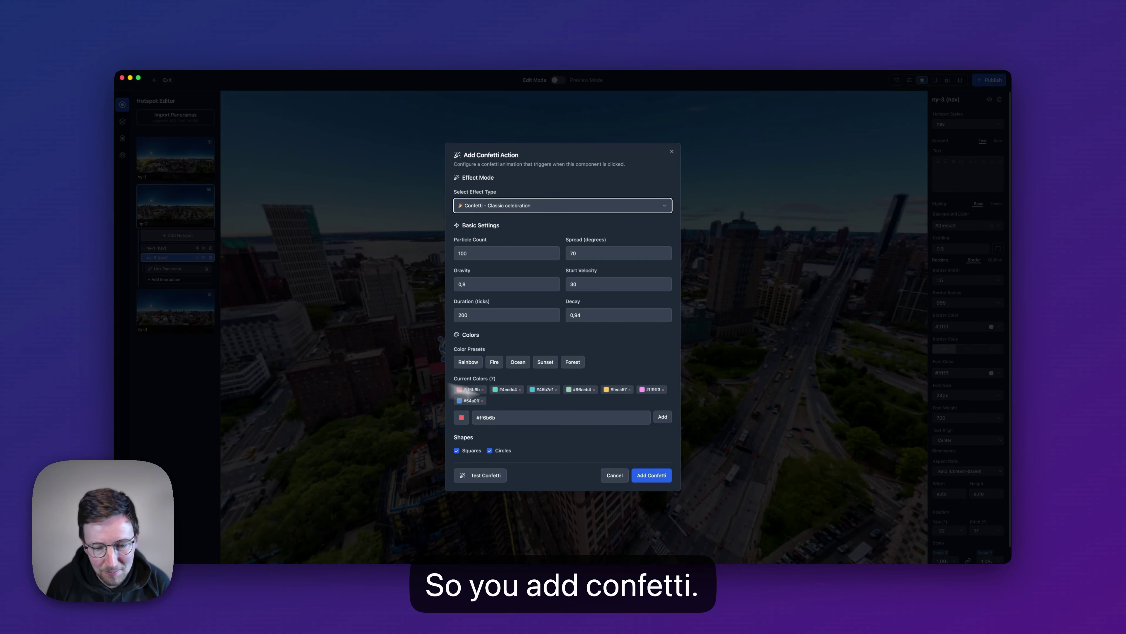
{"action": "left_click", "coordinate": [661, 476]}
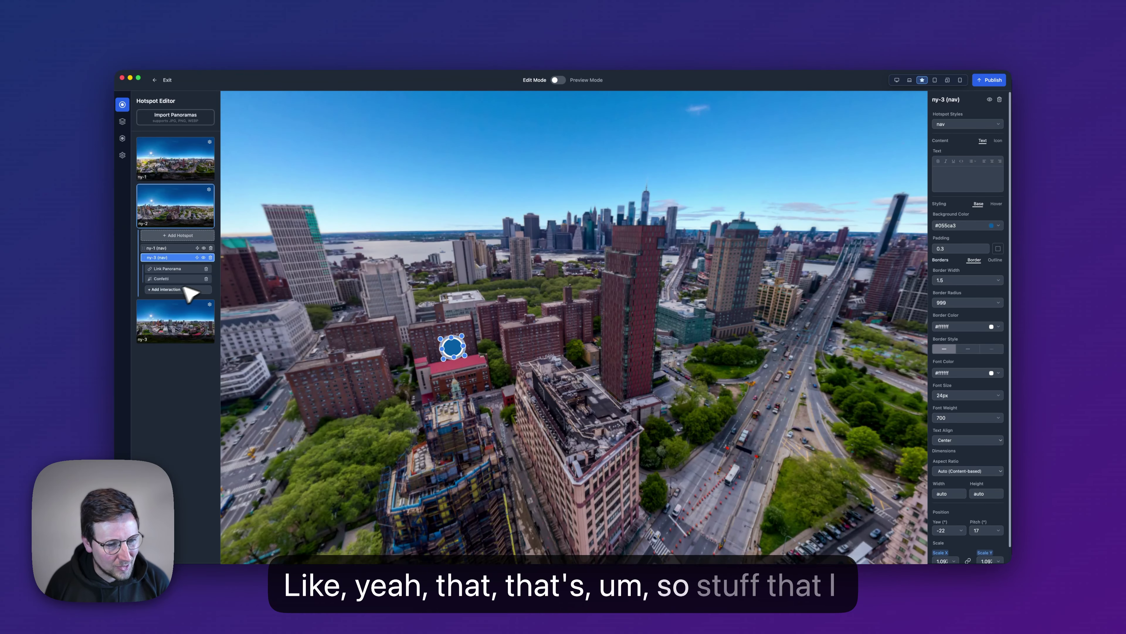
- Reopen the ny-3 hotspot's confetti action settings for review and close them without making changes
{"action": "left_click_drag", "start_coordinate": [314, 285], "coordinate": [341, 276]}
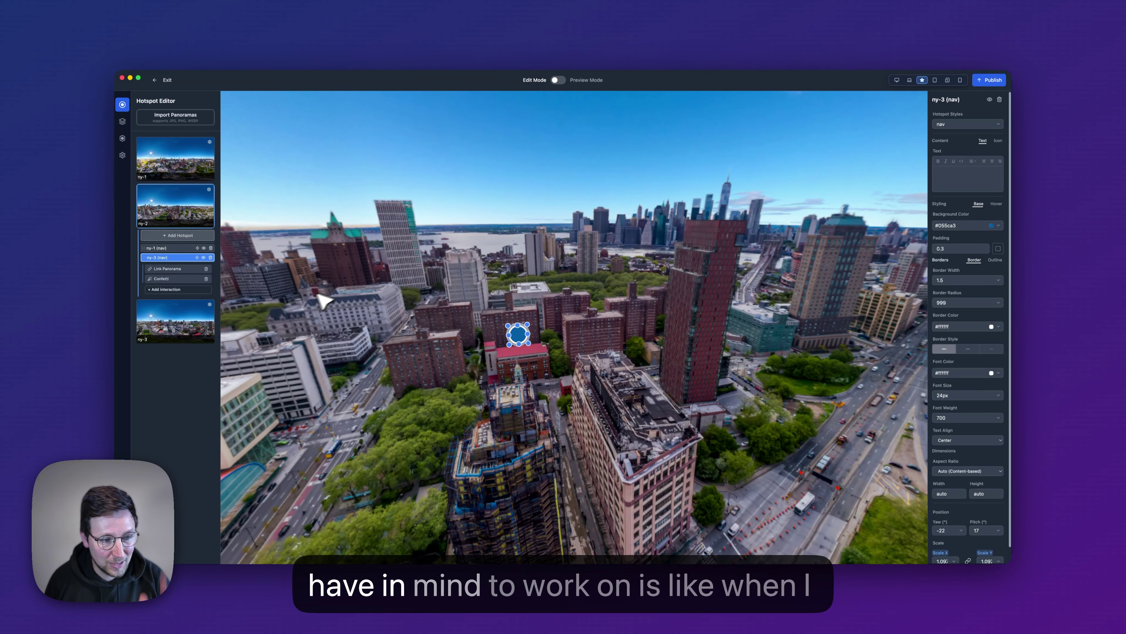
{"action": "left_click", "coordinate": [180, 289]}
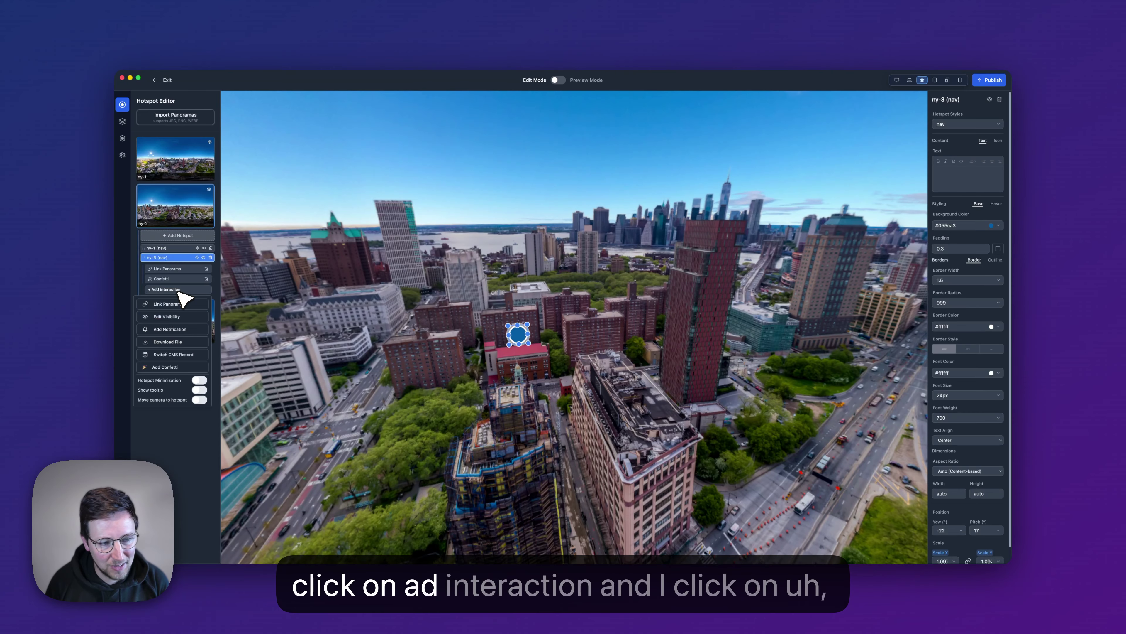
{"action": "left_click", "coordinate": [171, 367]}
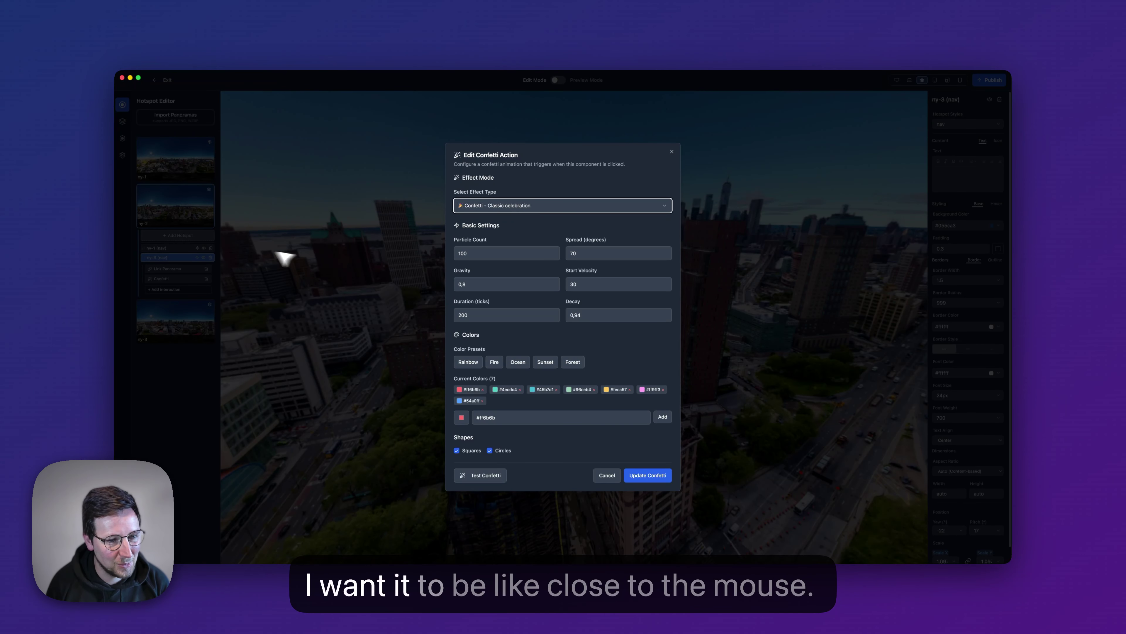
{"action": "left_click", "coordinate": [335, 200]}
{"action": "left_click_drag", "start_coordinate": [469, 263], "coordinate": [511, 252]}
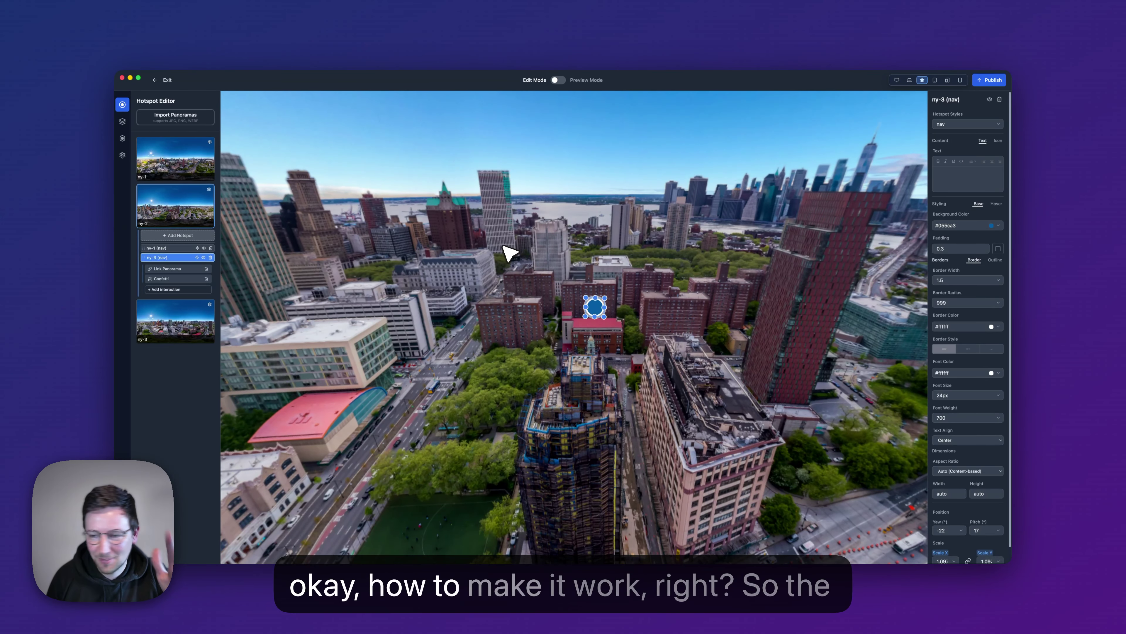
{"action": "left_click_drag", "start_coordinate": [589, 257], "coordinate": [476, 281]}
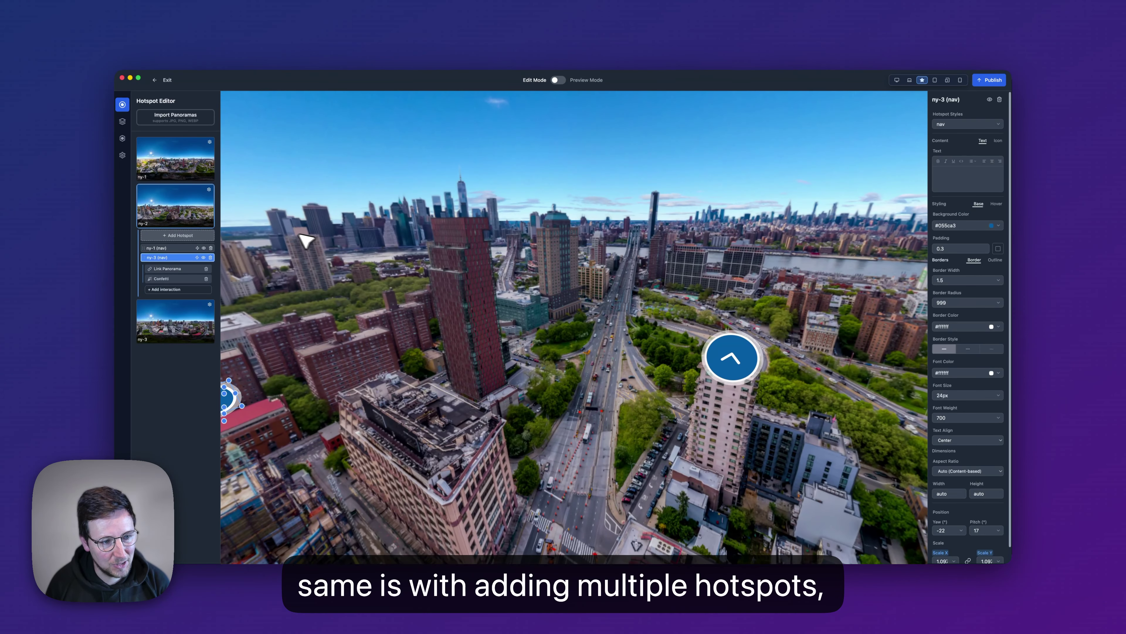
{"action": "left_click_drag", "start_coordinate": [307, 242], "coordinate": [345, 245]}
{"action": "left_click_drag", "start_coordinate": [177, 327], "coordinate": [382, 336]}
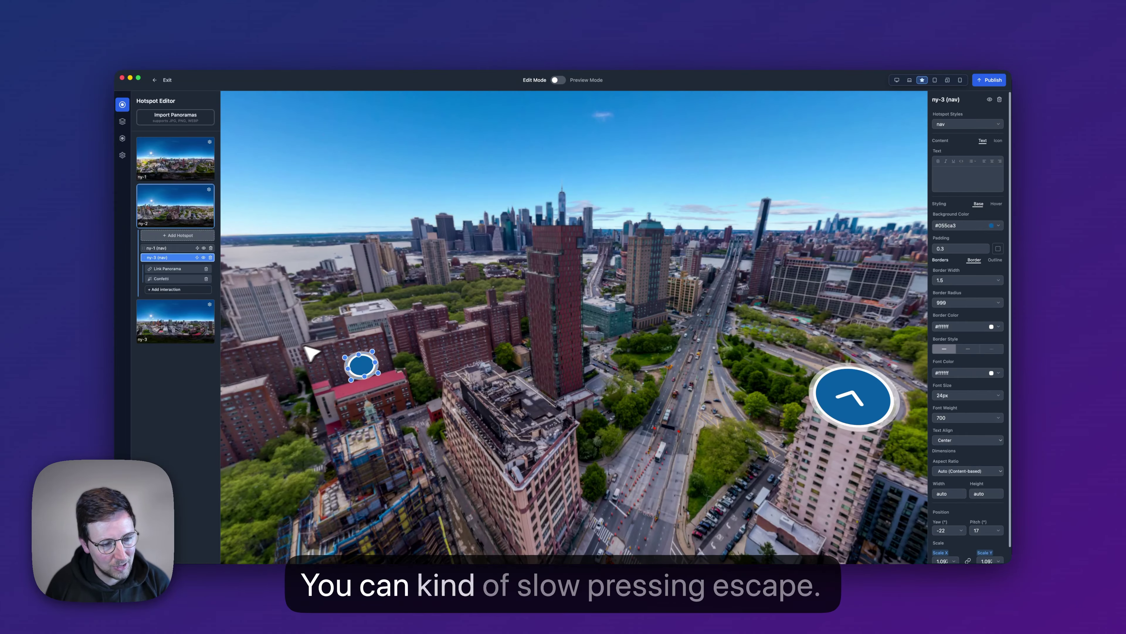
- Deselect the ny-3 hotspot and draw a new rectangular hotspot in the ny-2 panorama, overlapping the tall dark red tower
{"action": "key", "text": "Escape"}
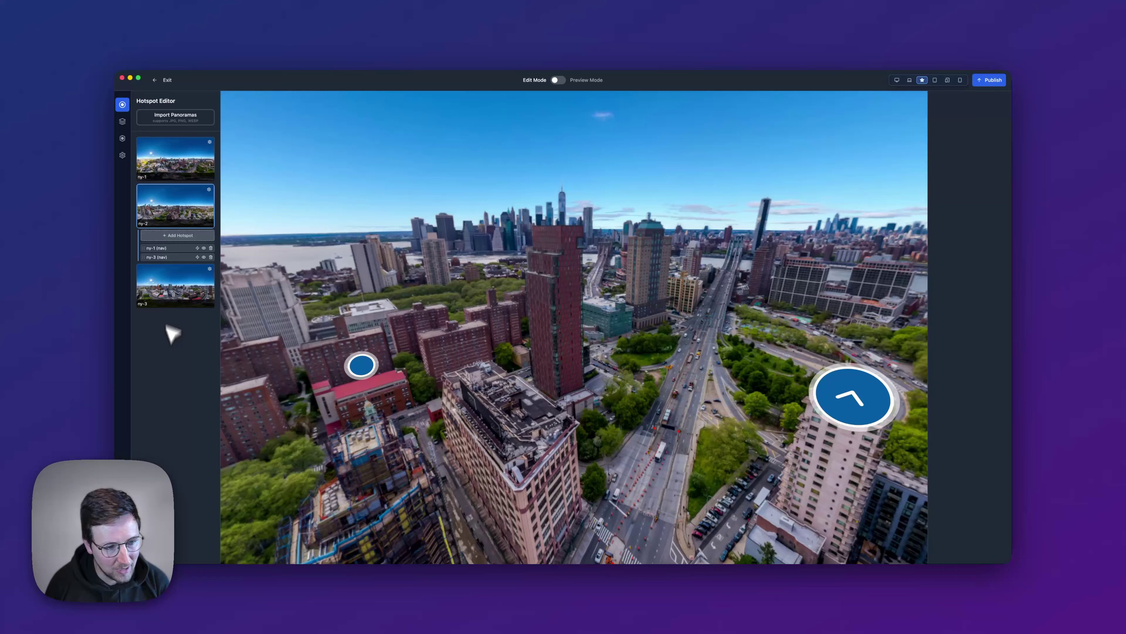
{"action": "left_click", "coordinate": [172, 291]}
{"action": "left_click", "coordinate": [166, 219]}
{"action": "left_click_drag", "start_coordinate": [400, 314], "coordinate": [408, 360]}
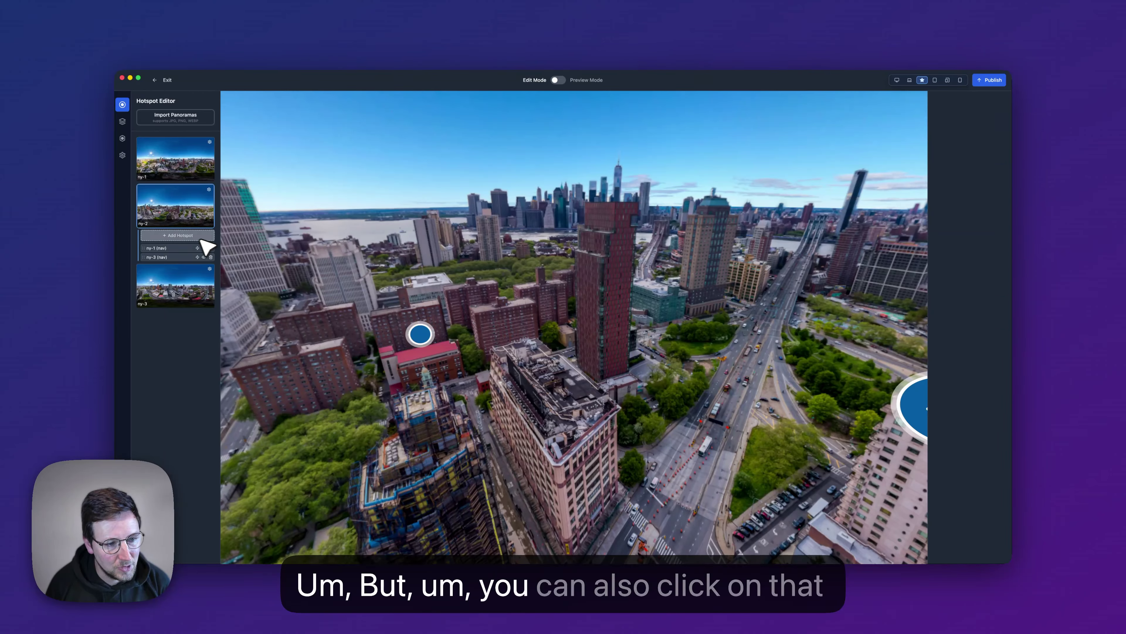
{"action": "left_click", "coordinate": [192, 237]}
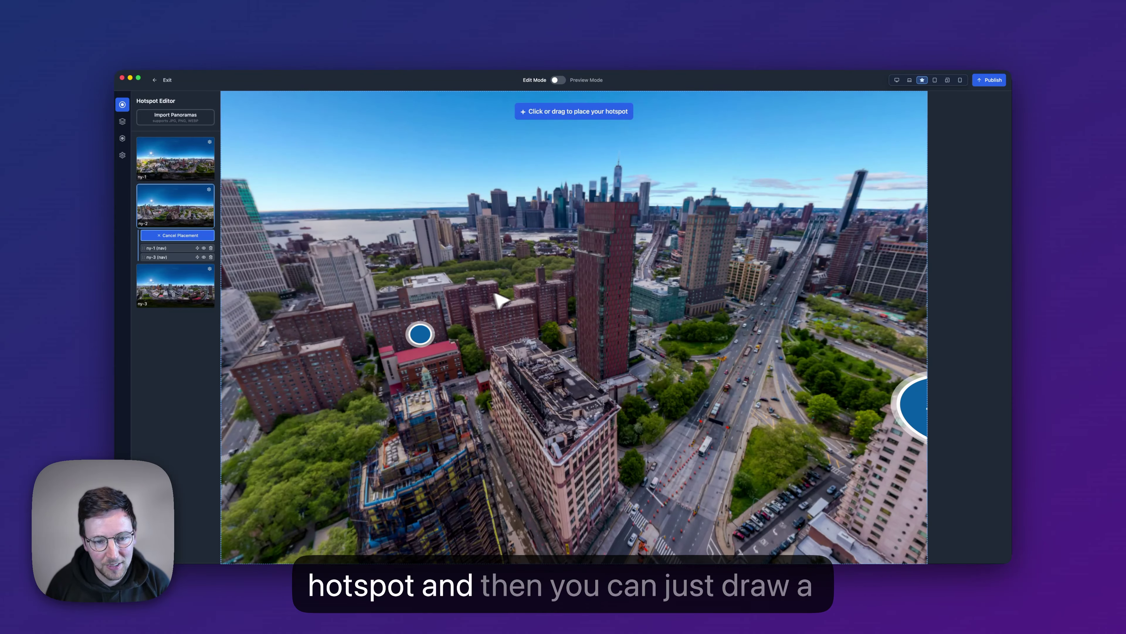
{"action": "left_click_drag", "start_coordinate": [513, 283], "coordinate": [604, 334]}
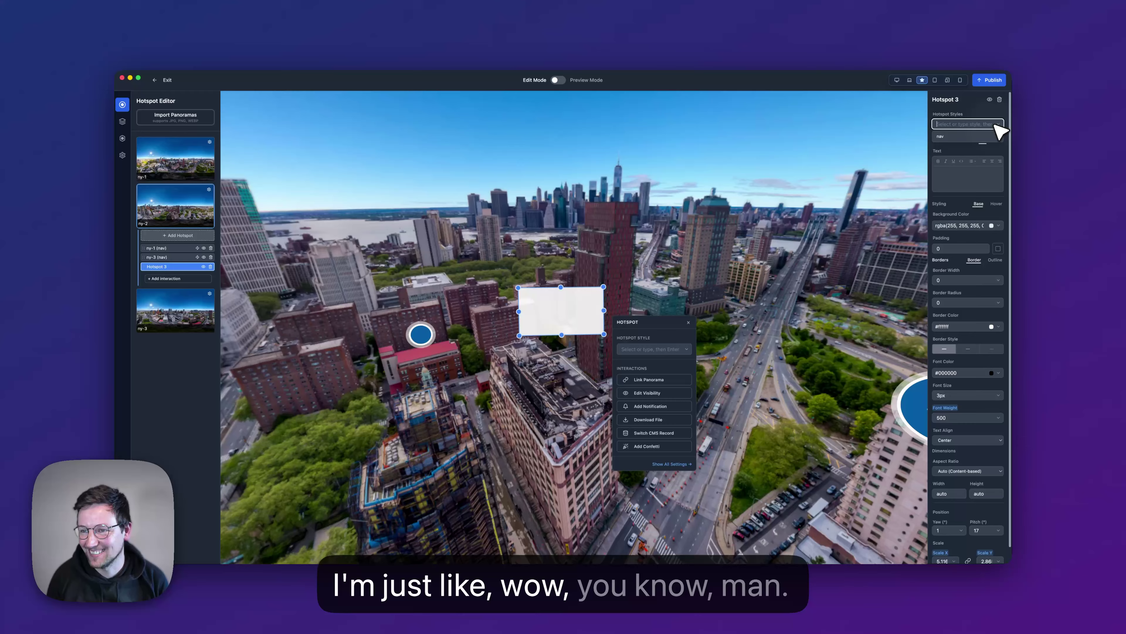
- Apply the nav style to the new rectangular hotspot and override its border radius with 0
{"action": "left_click", "coordinate": [963, 136]}
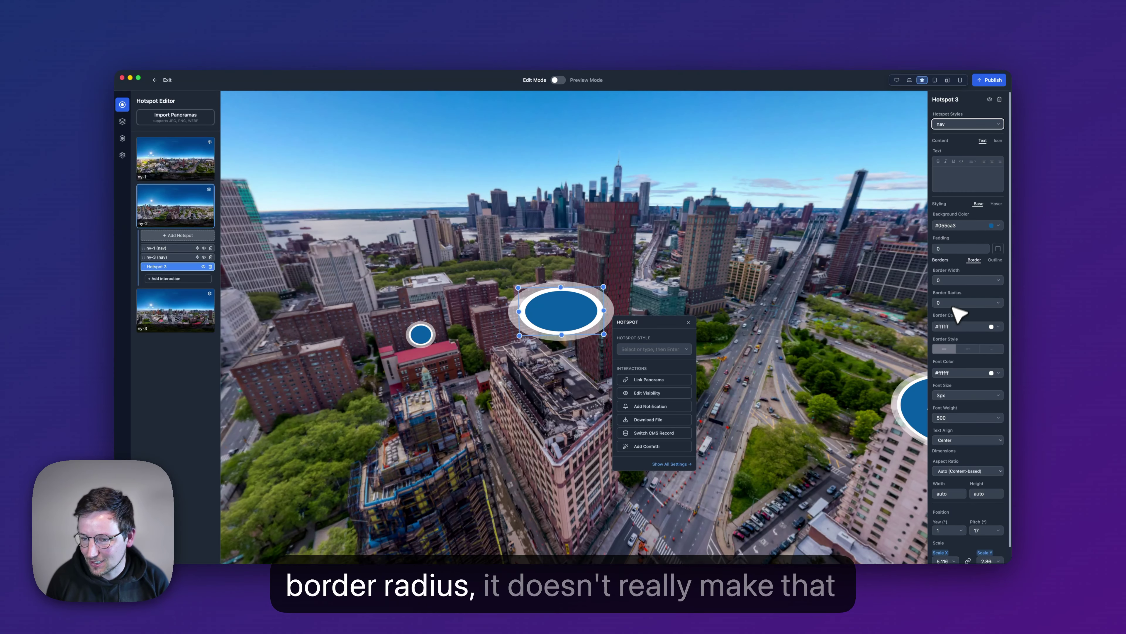
{"action": "key", "text": "super+a"}
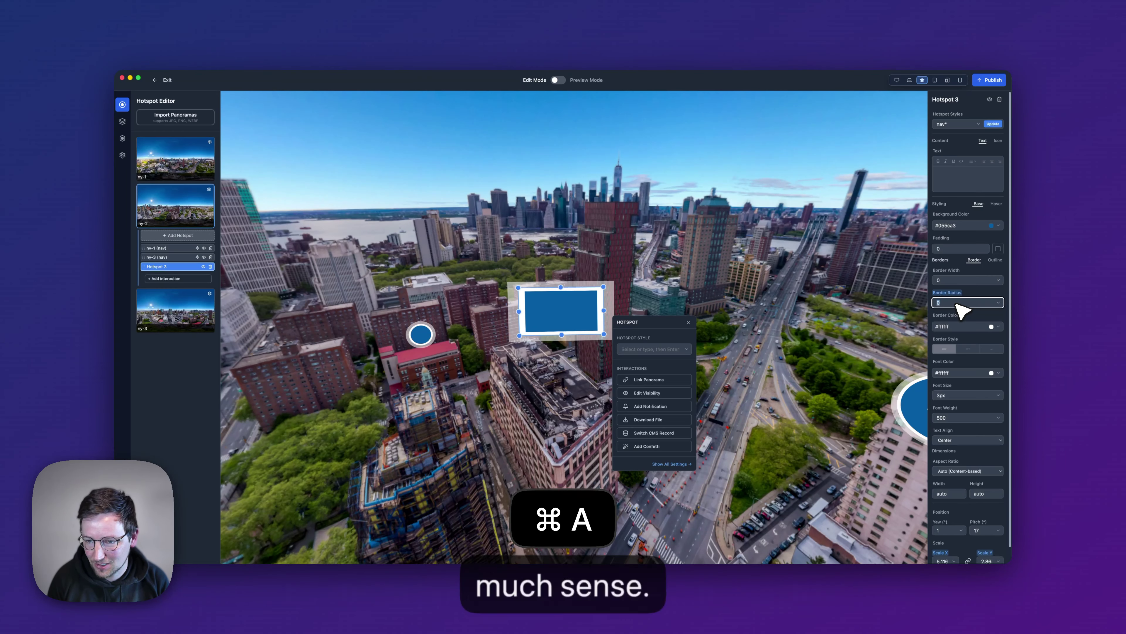
{"action": "left_click", "coordinate": [743, 264]}
{"action": "left_click", "coordinate": [596, 312]}
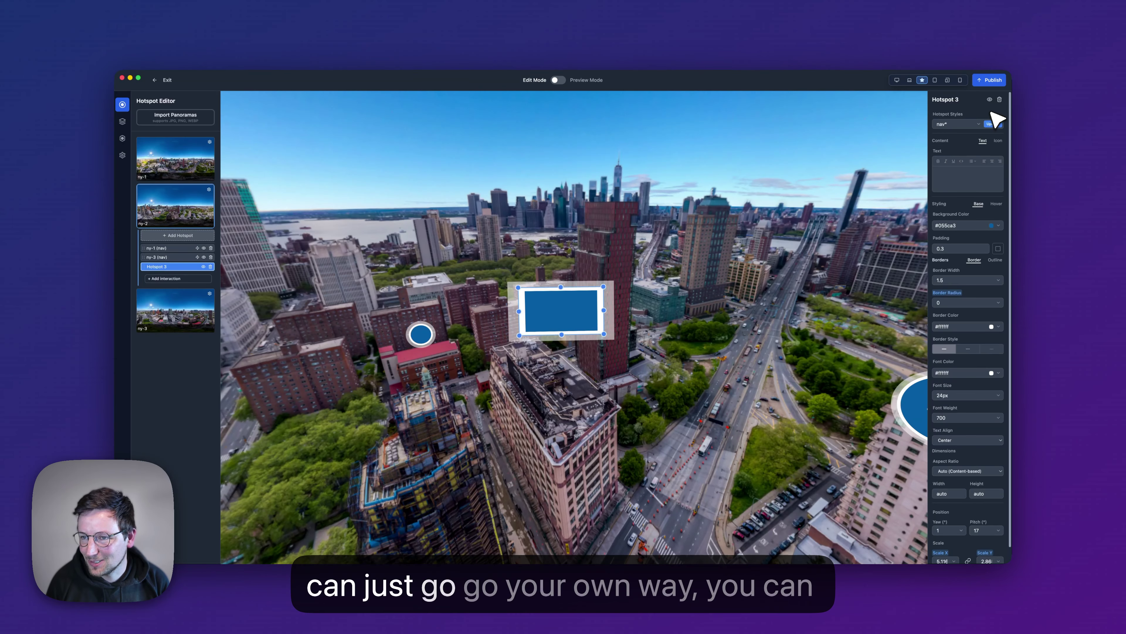
- Clear the nav style from the rectangular hotspot and reset its background color, padding, border width, outline and font overrides
{"action": "left_click", "coordinate": [973, 125]}
{"action": "key", "text": "super+a"}
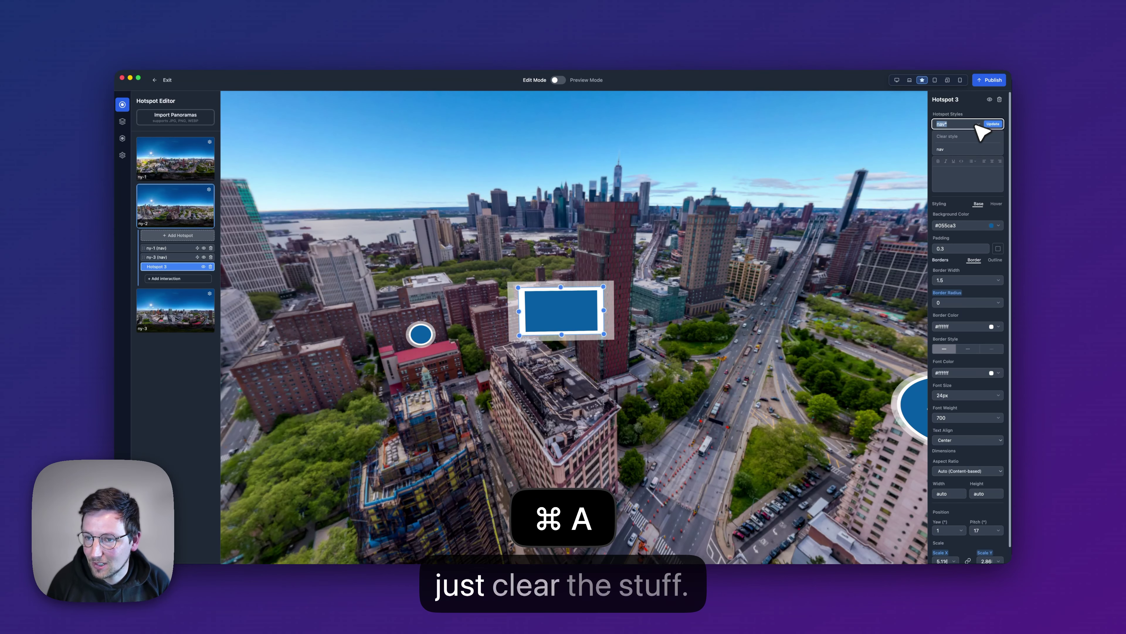
{"action": "key", "text": "BackSpace"}
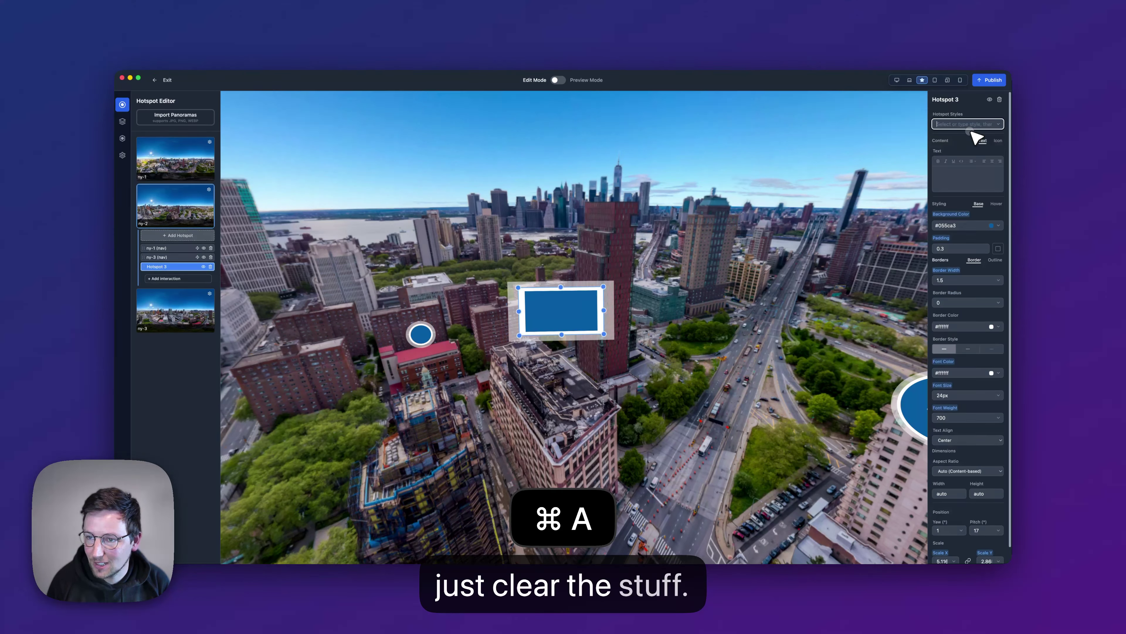
{"action": "left_click", "coordinate": [948, 215]}
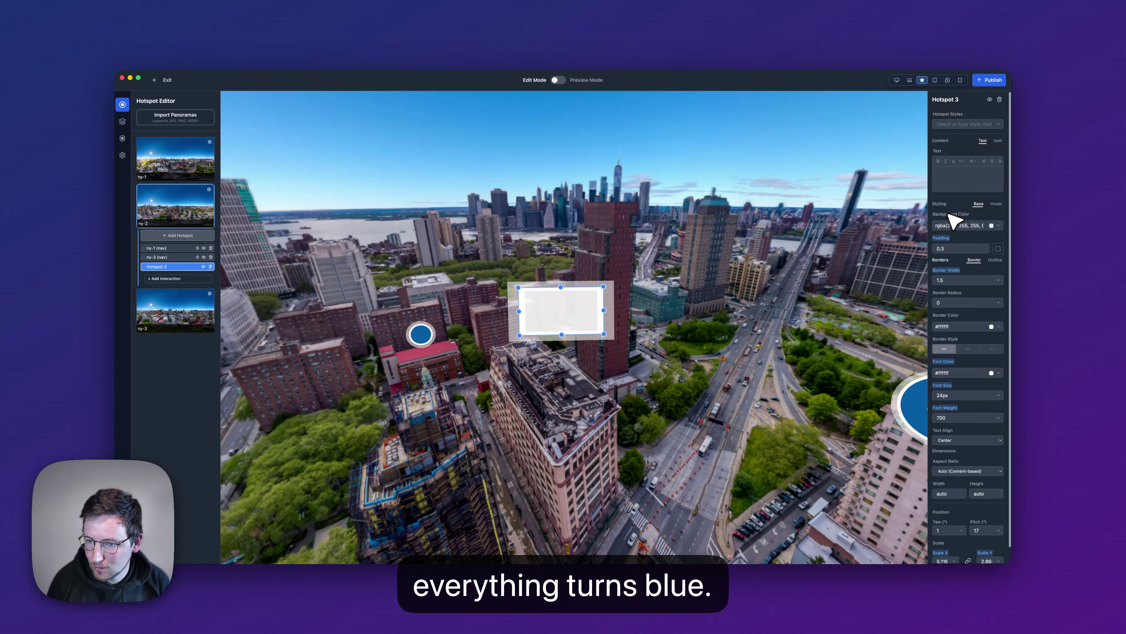
{"action": "left_click", "coordinate": [939, 239]}
{"action": "left_click", "coordinate": [943, 270]}
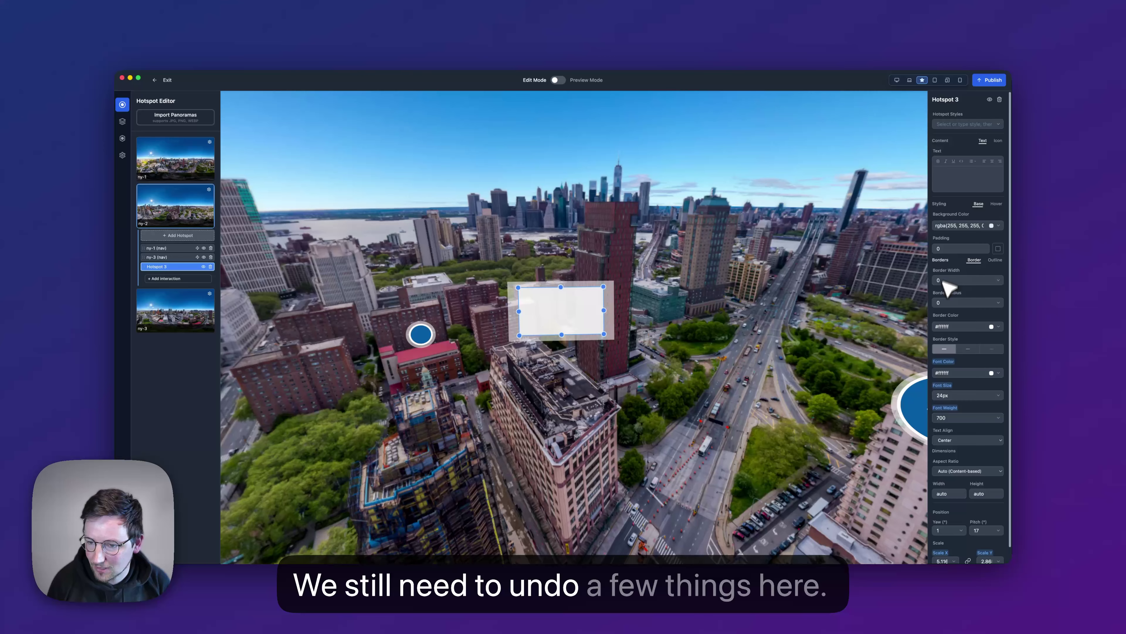
{"action": "left_click", "coordinate": [944, 362]}
{"action": "left_click", "coordinate": [943, 385]}
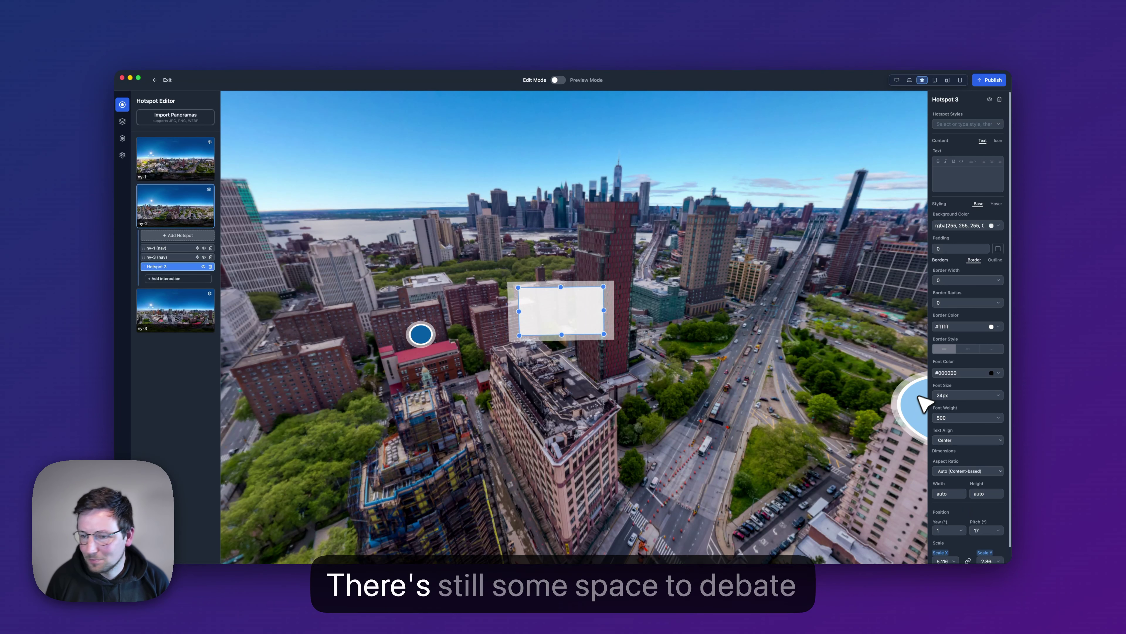
{"action": "left_click", "coordinate": [994, 259]}
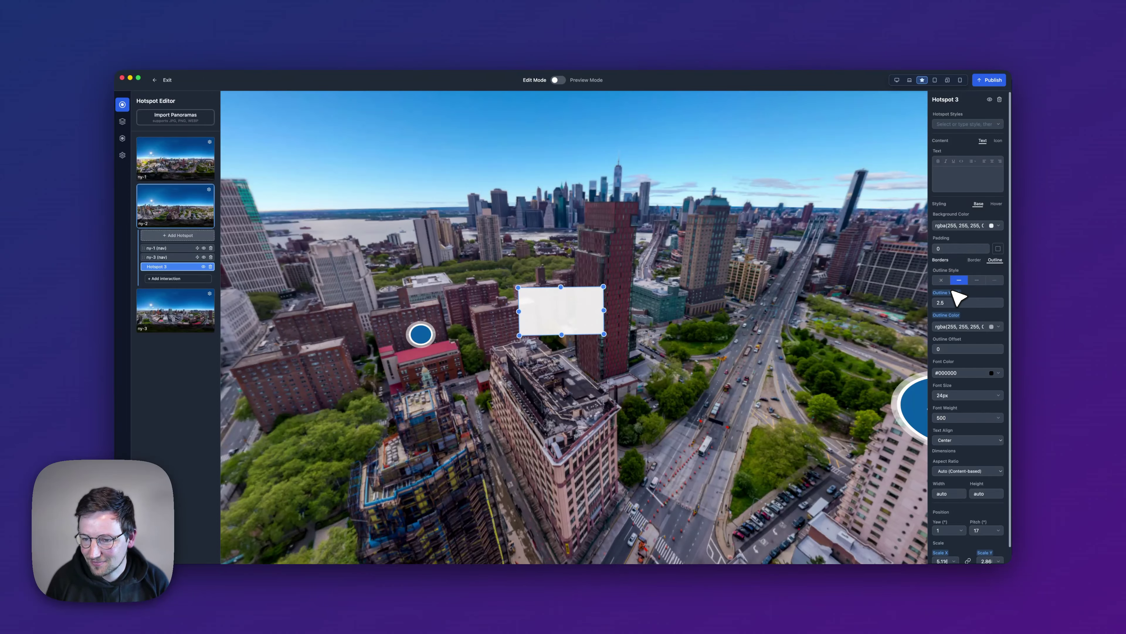
{"action": "left_click", "coordinate": [780, 309]}
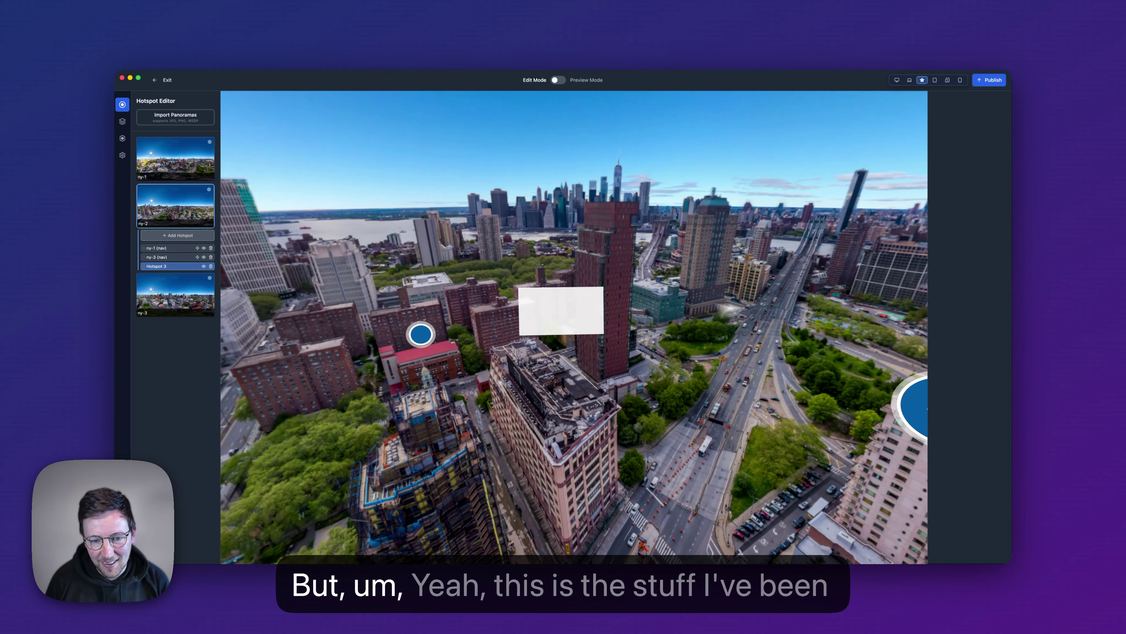
- Select the white rectangular hotspot and switch back and forth between edit and preview mode, ending in preview
{"action": "left_click", "coordinate": [575, 315]}
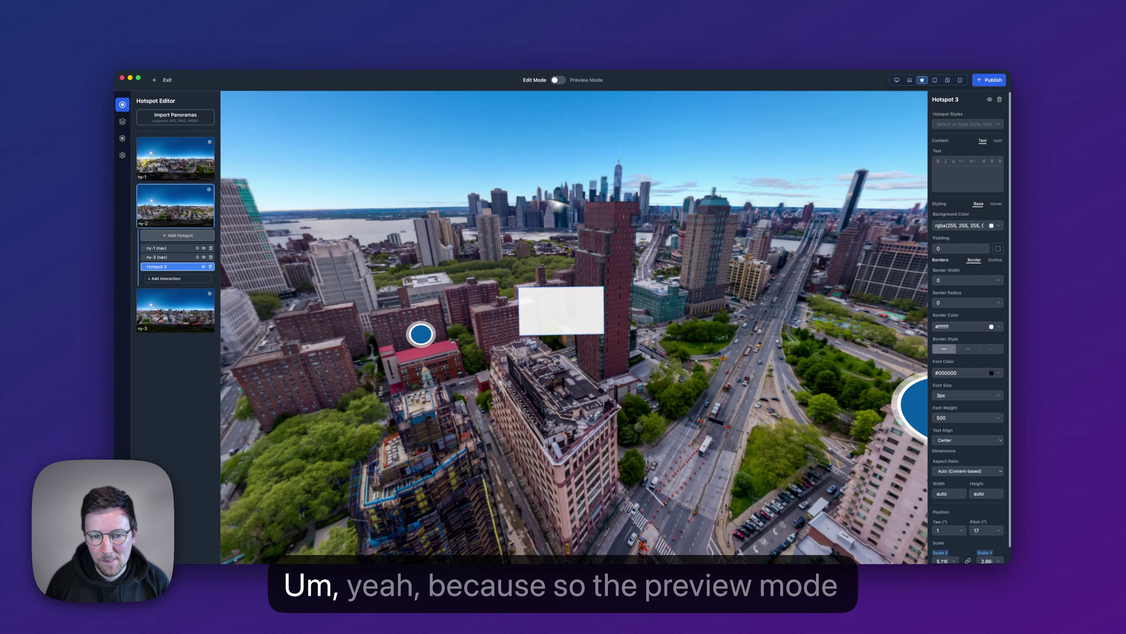
{"action": "left_click_drag", "start_coordinate": [560, 205], "coordinate": [512, 199]}
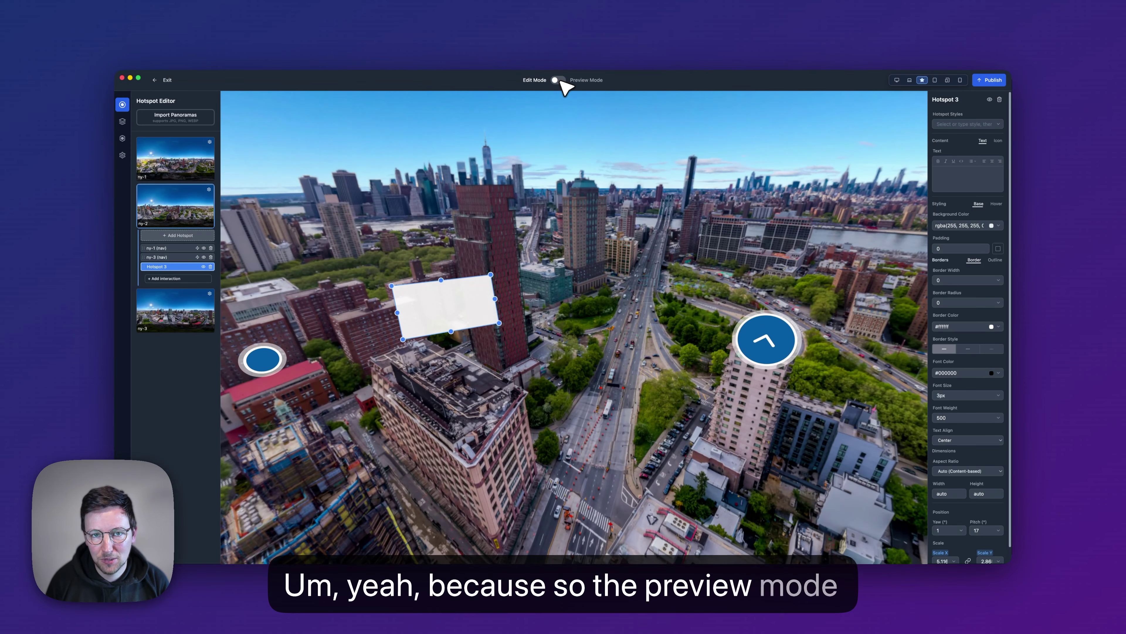
{"action": "left_click", "coordinate": [558, 80]}
{"action": "left_click", "coordinate": [561, 81]}
{"action": "left_click", "coordinate": [561, 82]}
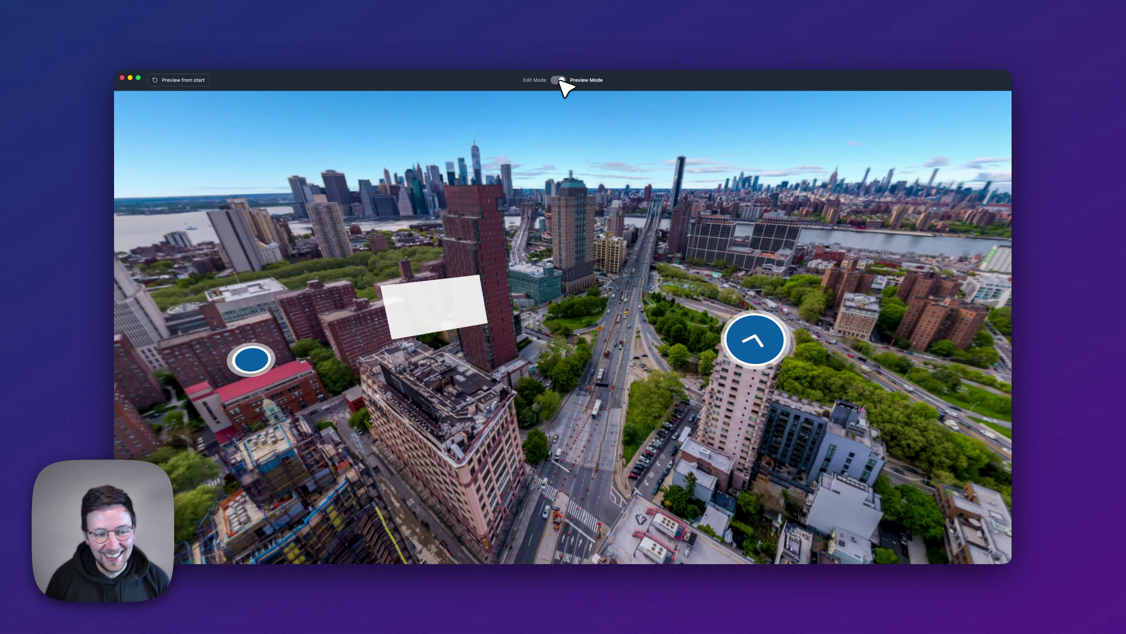
{"action": "left_click", "coordinate": [560, 81]}
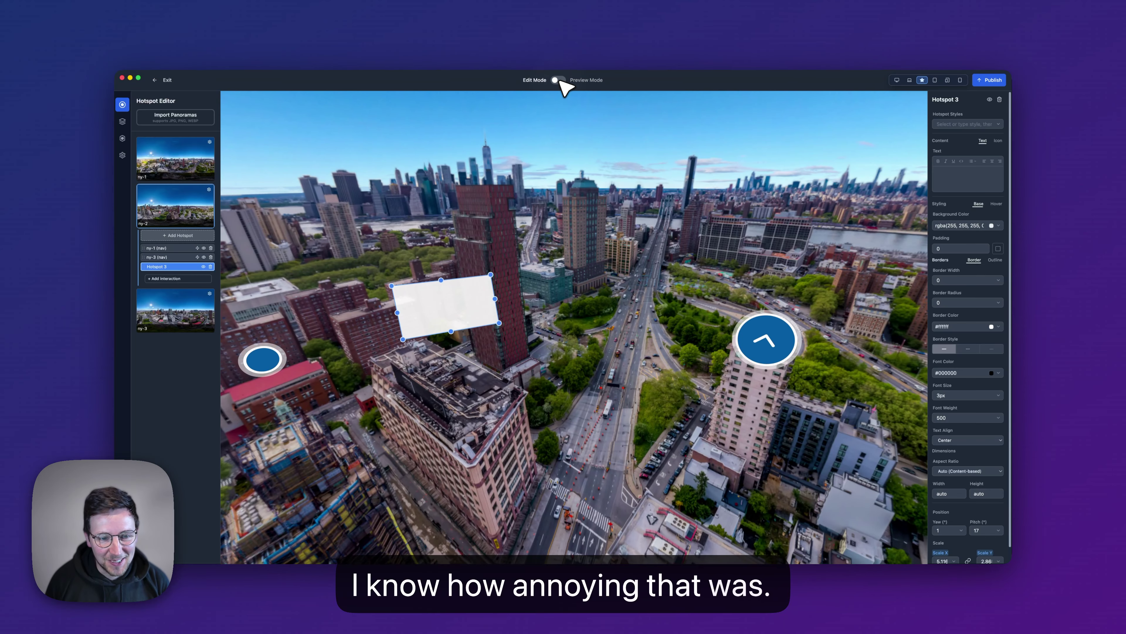
{"action": "left_click", "coordinate": [561, 81]}
{"action": "left_click", "coordinate": [560, 81]}
{"action": "left_click", "coordinate": [561, 81]}
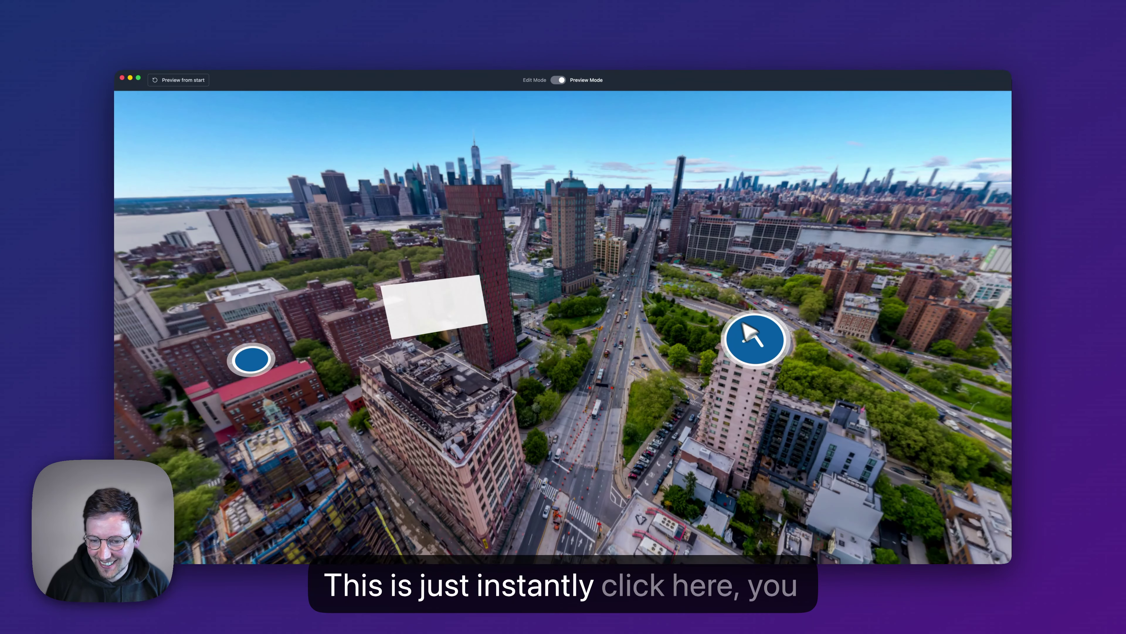
- Test the navigation hotspots between ny-2 and ny-1 in the preview and return to edit mode in ny-1
{"action": "left_click", "coordinate": [750, 332]}
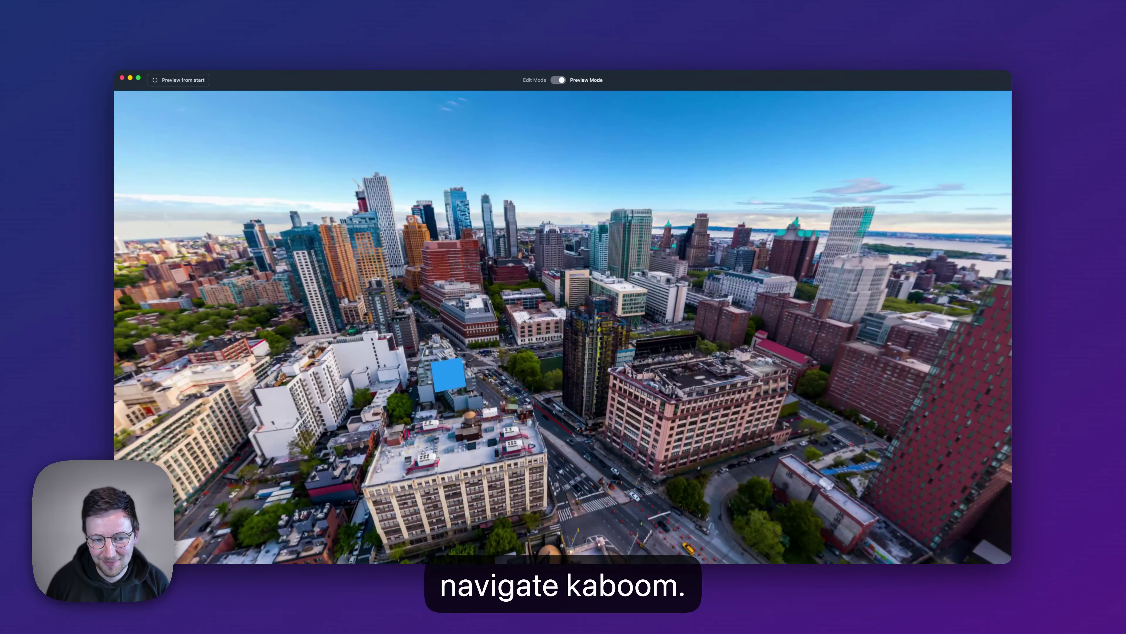
{"action": "left_click", "coordinate": [457, 379]}
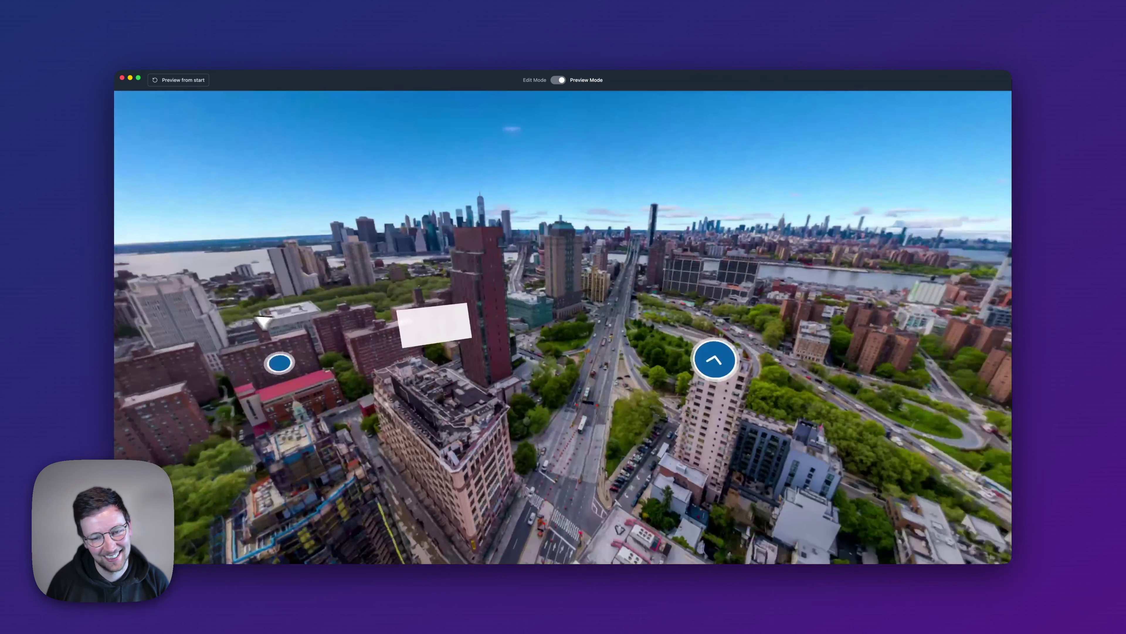
{"action": "left_click", "coordinate": [714, 359]}
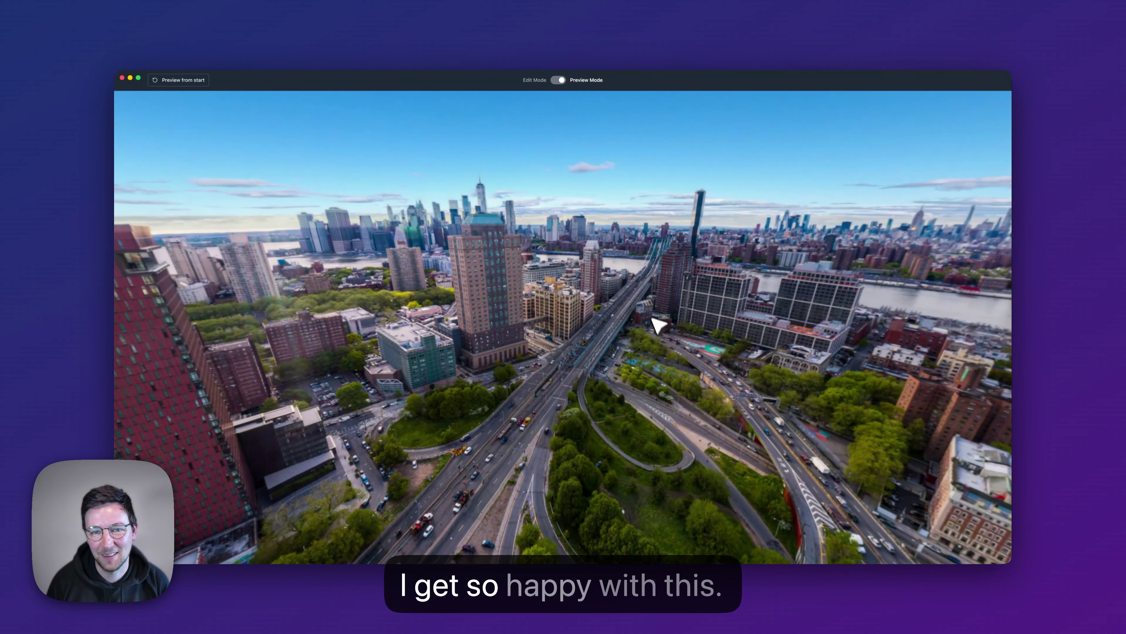
{"action": "left_click", "coordinate": [558, 80]}
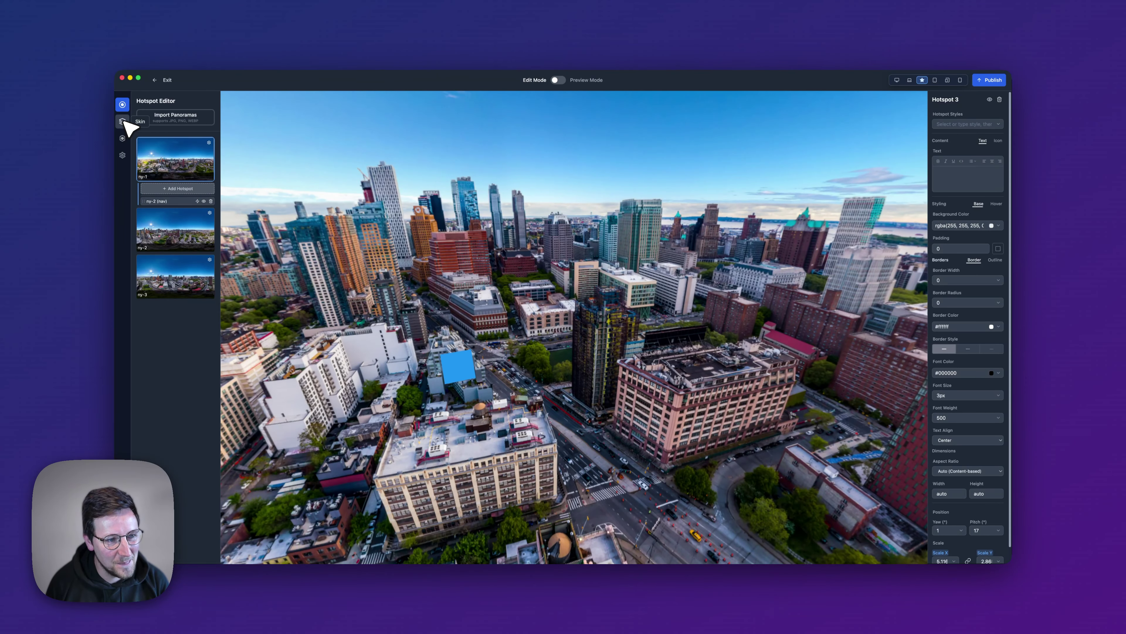
- Open the background color options of the ny-2 hotspot to examine the project, workspace and local color choices
{"action": "left_click", "coordinate": [458, 362]}
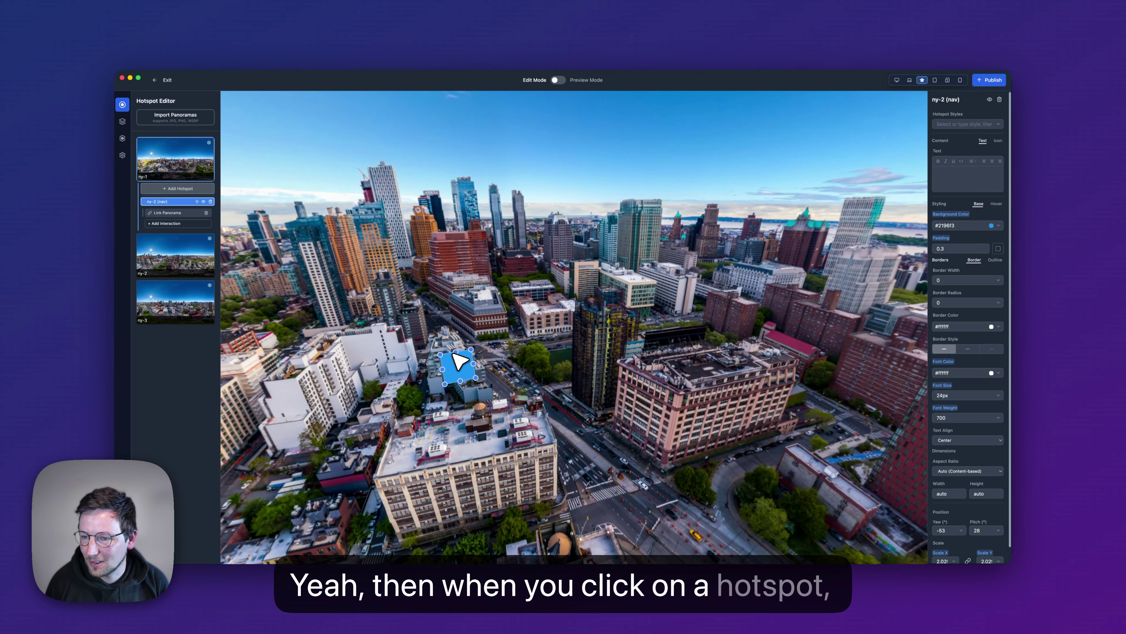
{"action": "left_click", "coordinate": [998, 226]}
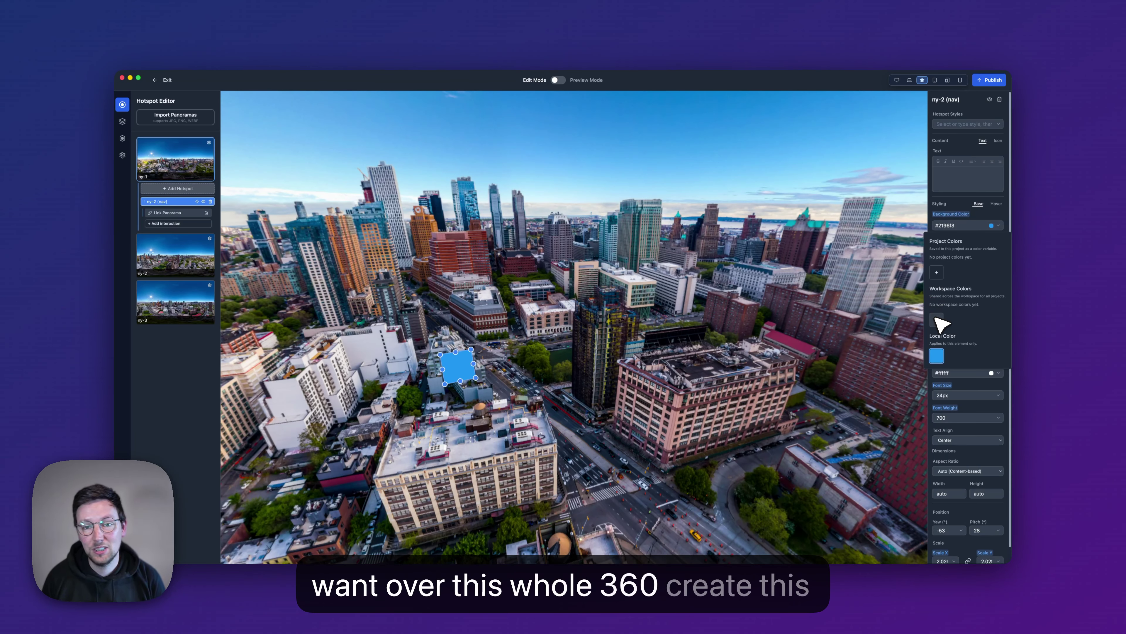
{"action": "mouse_move", "coordinate": [479, 563]}
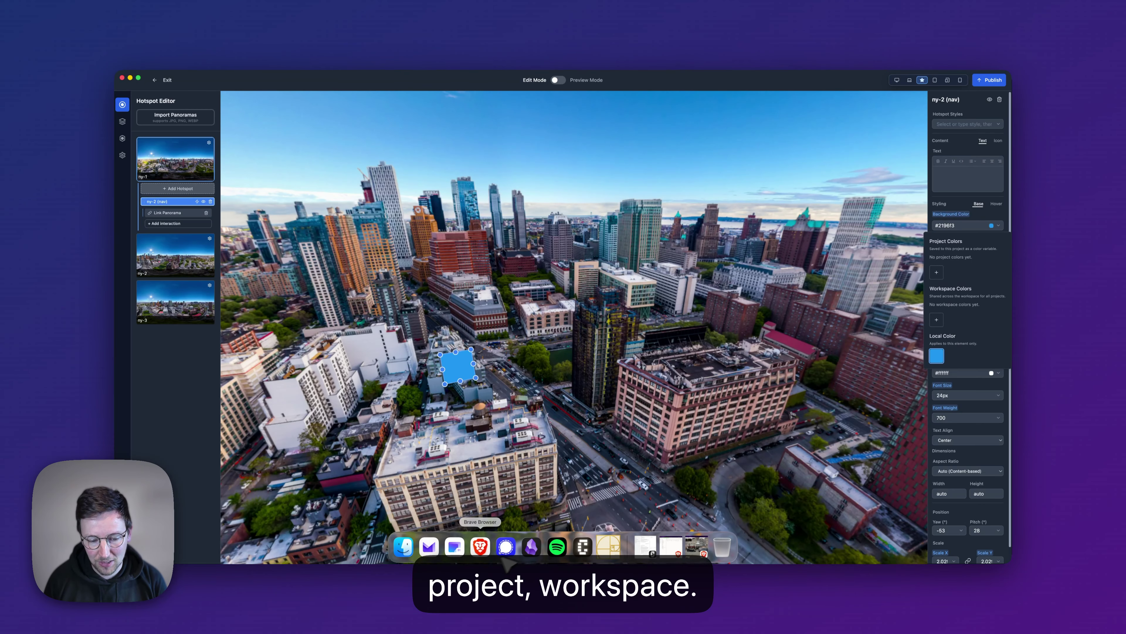
- Switch to the Brave browser and examine the orange accents and font on the 360creators.com page
{"action": "left_click", "coordinate": [479, 562]}
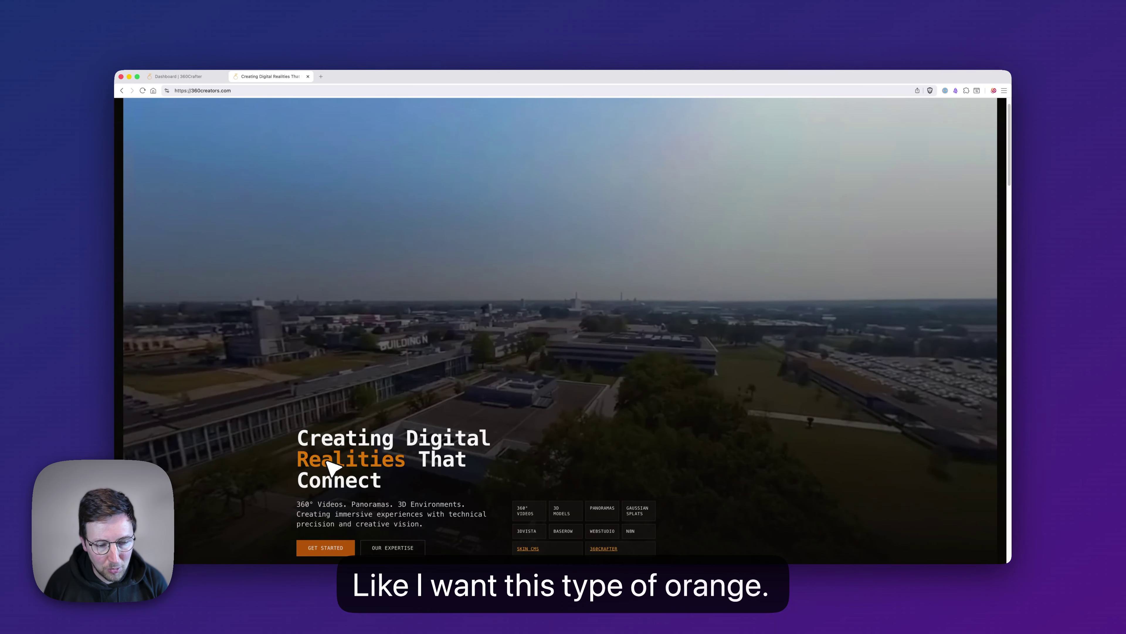
{"action": "scroll", "coordinate": [337, 495], "scroll_direction": "down", "scroll_amount": 5}
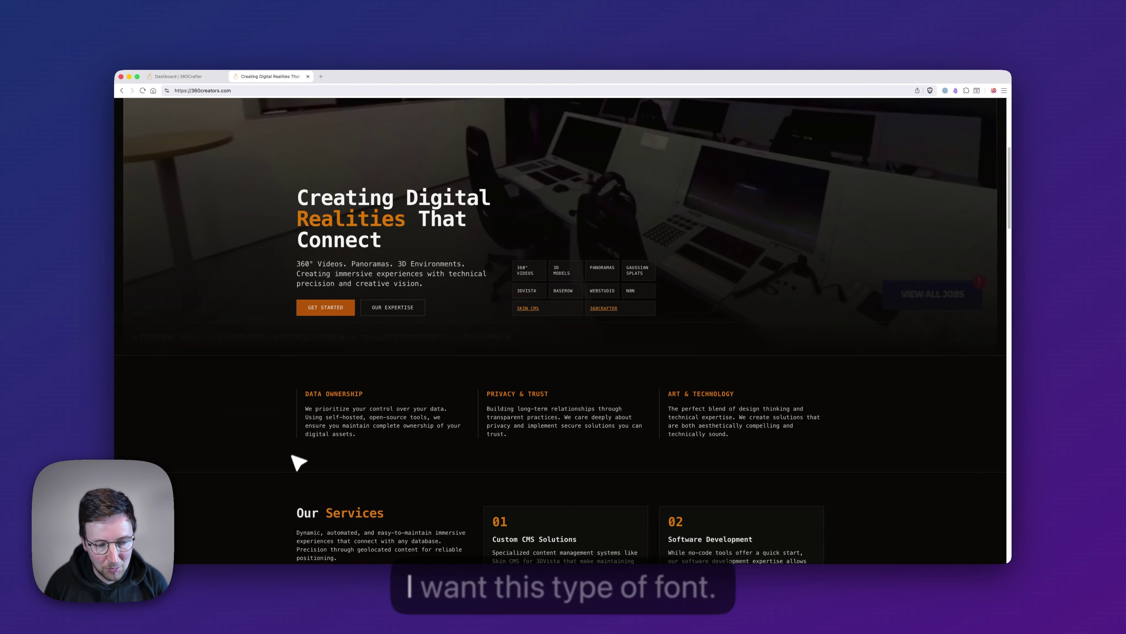
{"action": "scroll", "coordinate": [348, 434], "scroll_direction": "down", "scroll_amount": 4}
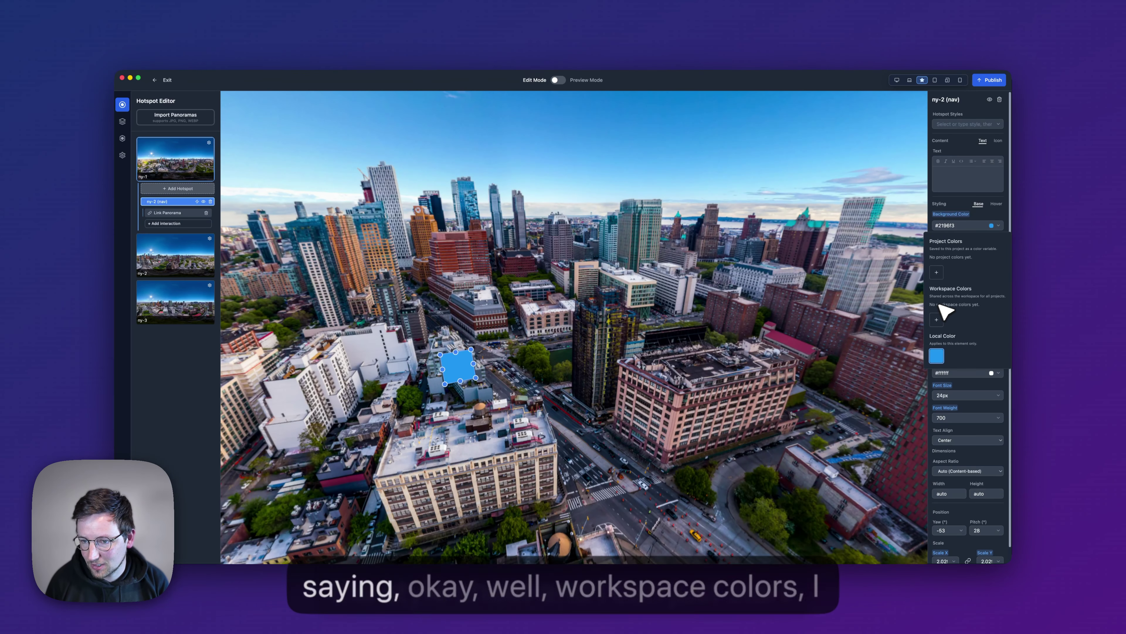
- Add a workspace color named "primary" in orange #c27d0e from the hotspot's background color options
{"action": "left_click", "coordinate": [936, 320]}
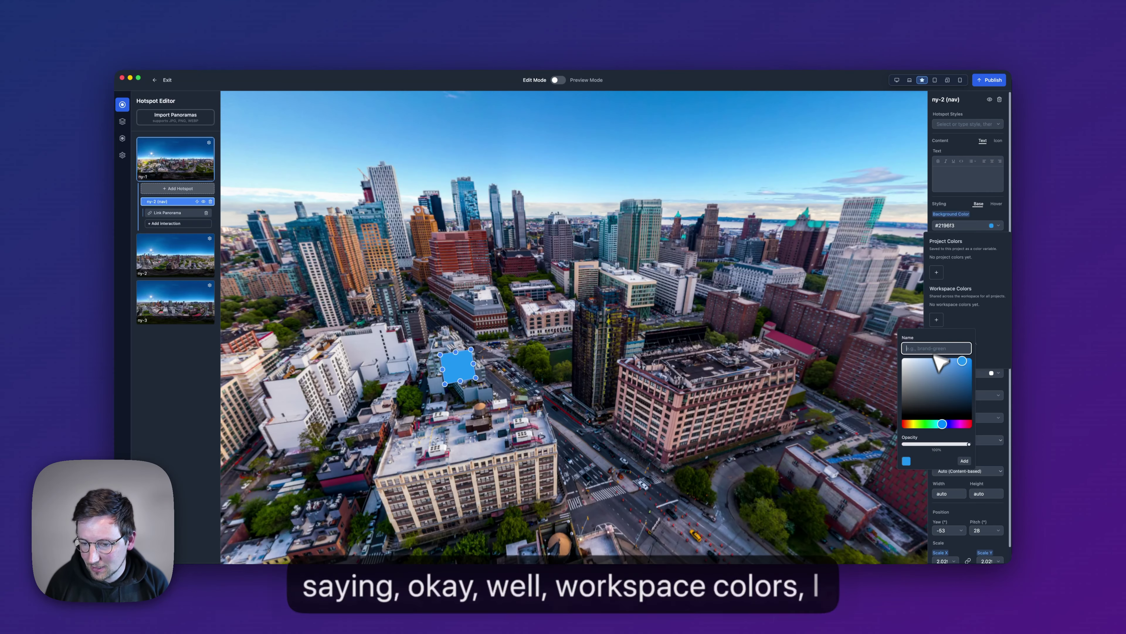
{"action": "left_click_drag", "start_coordinate": [943, 424], "coordinate": [915, 424]}
{"action": "left_click", "coordinate": [961, 371]}
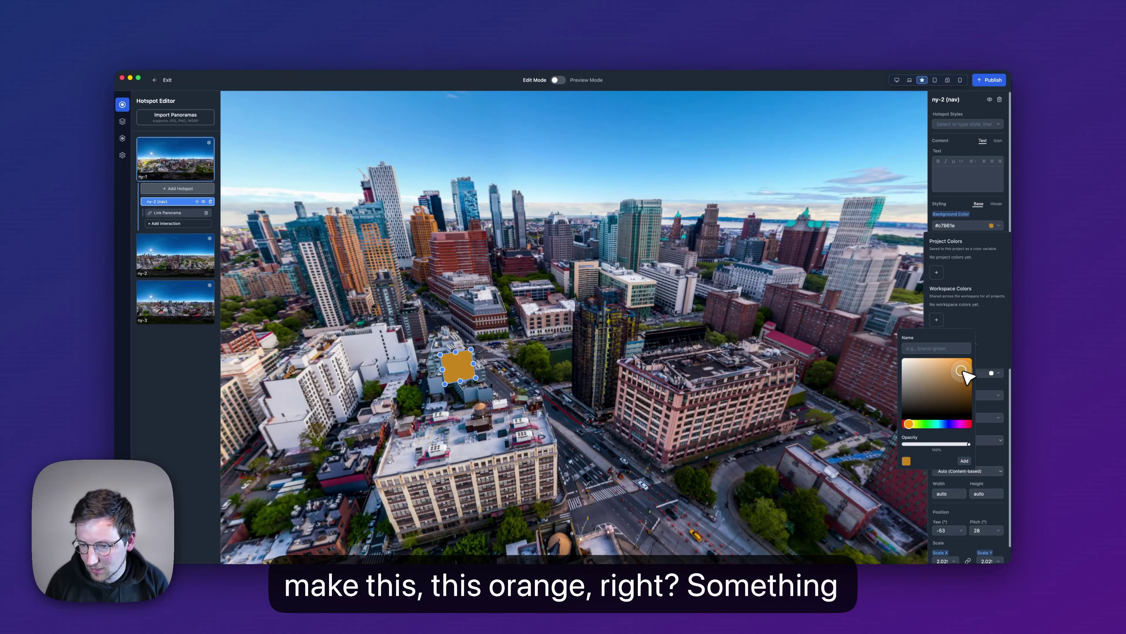
{"action": "left_click_drag", "start_coordinate": [970, 373], "coordinate": [968, 371]}
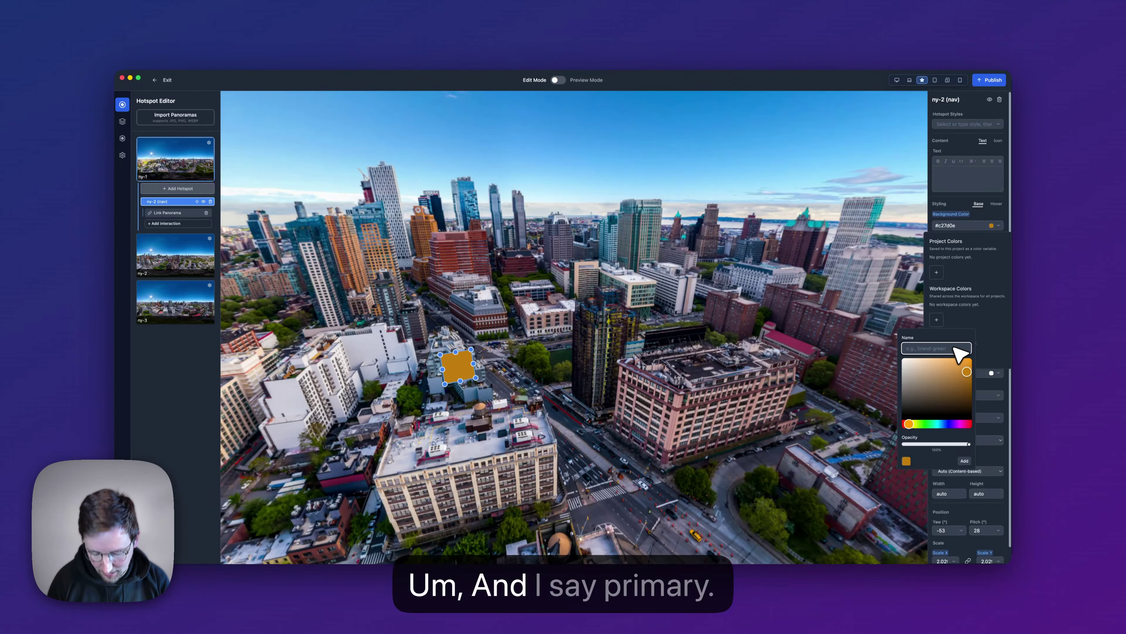
{"action": "type", "text": "primary"}
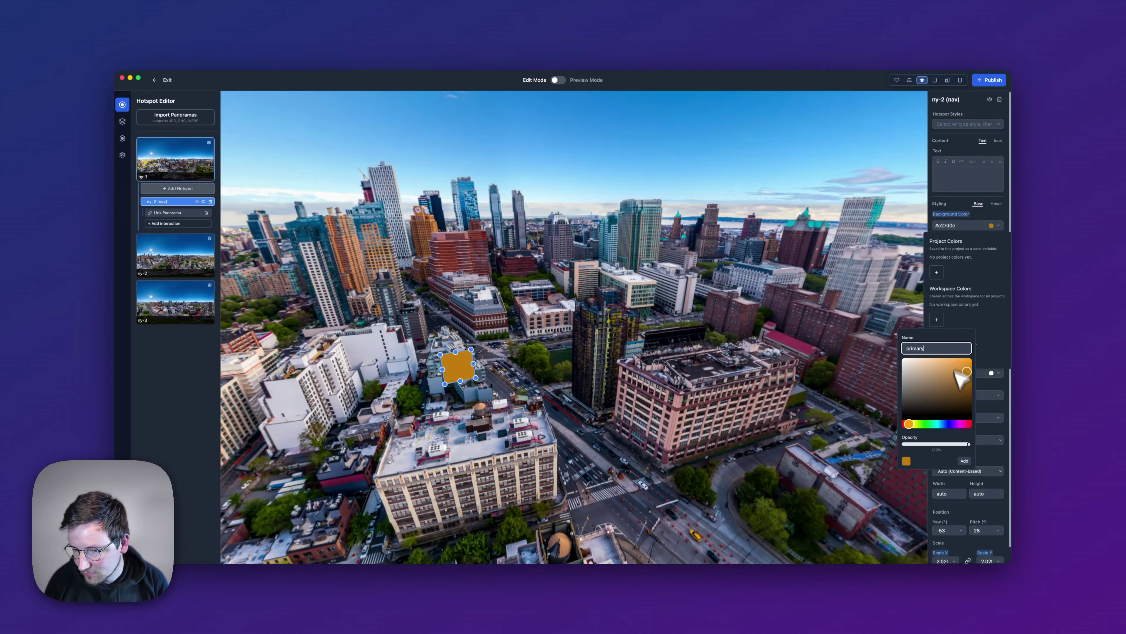
{"action": "left_click", "coordinate": [966, 461]}
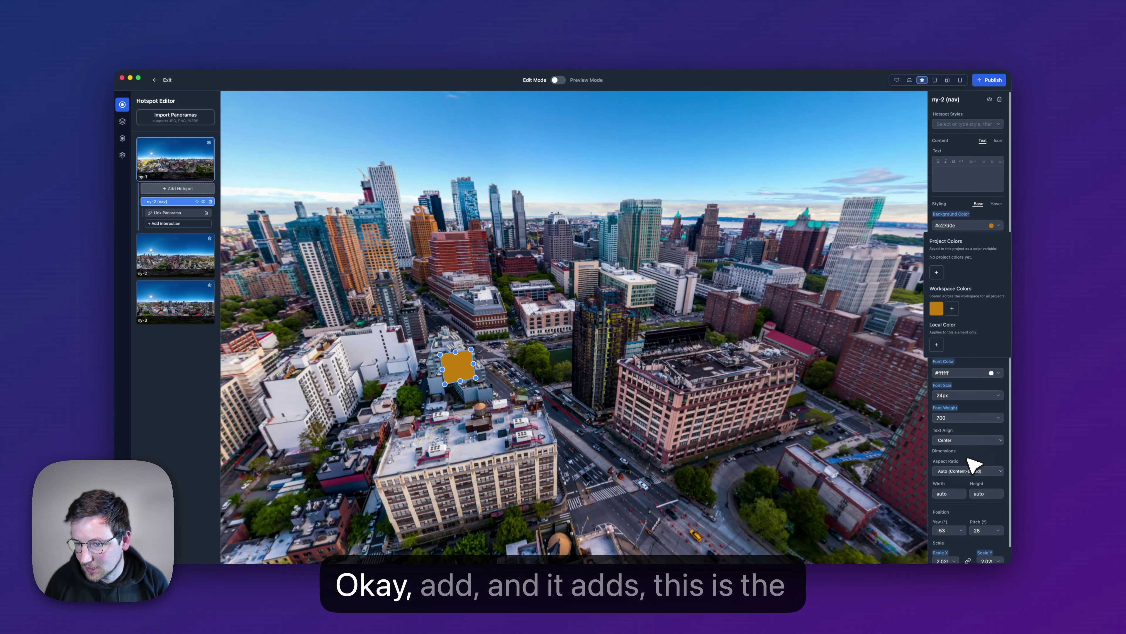
- Add a second workspace color named "dark" with the near-black value #171512
{"action": "left_click", "coordinate": [950, 308]}
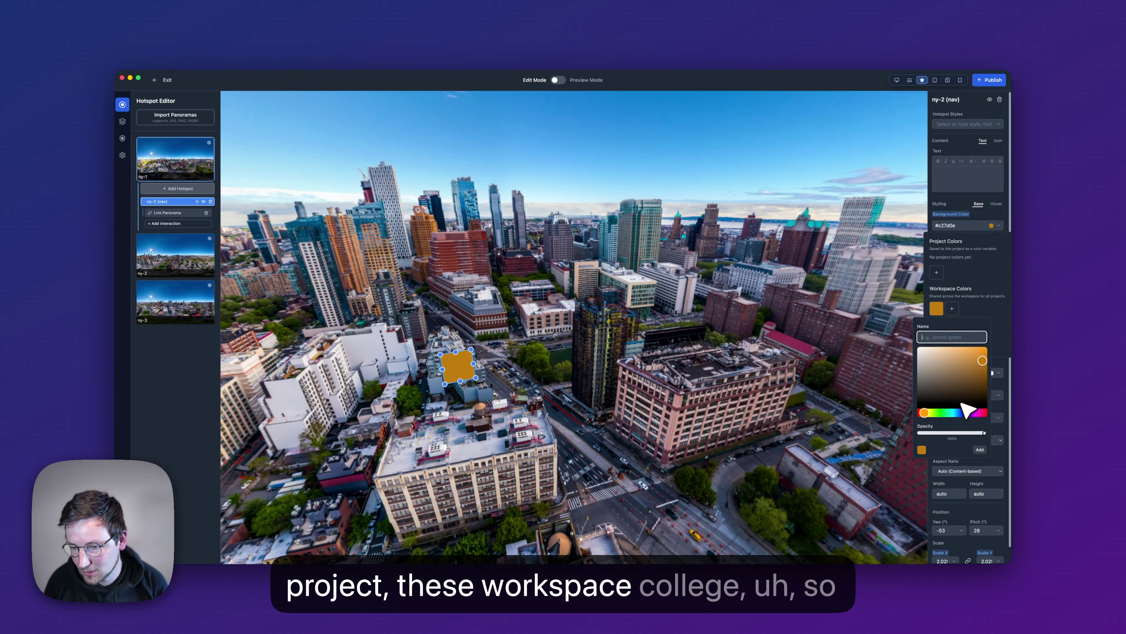
{"action": "left_click", "coordinate": [947, 403]}
{"action": "left_click", "coordinate": [935, 399]}
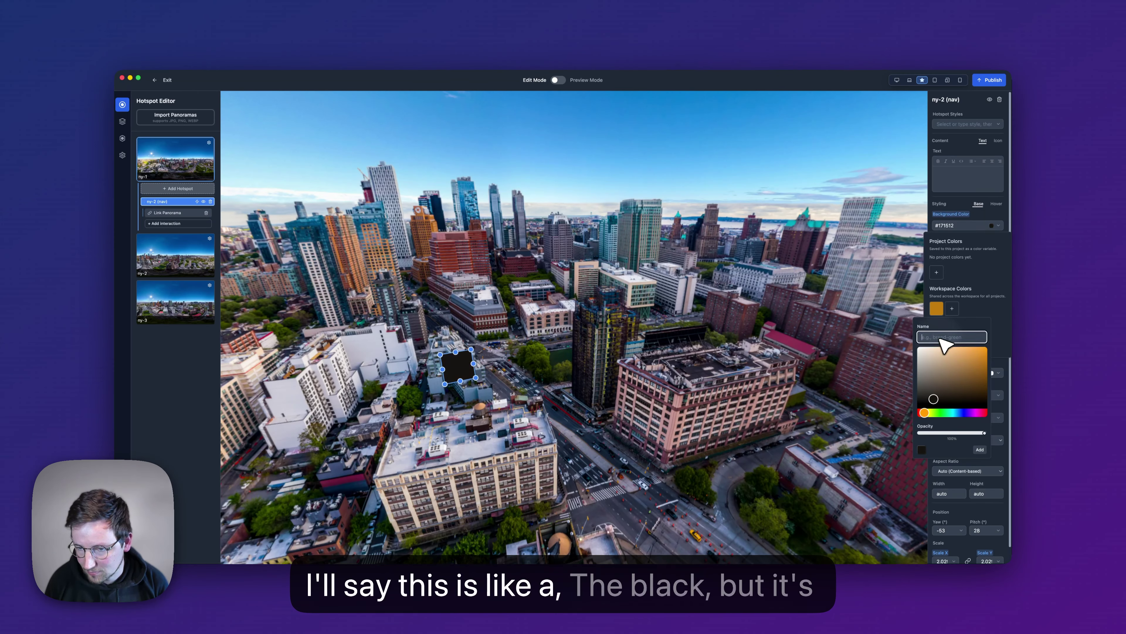
{"action": "key", "text": "BackSpace"}
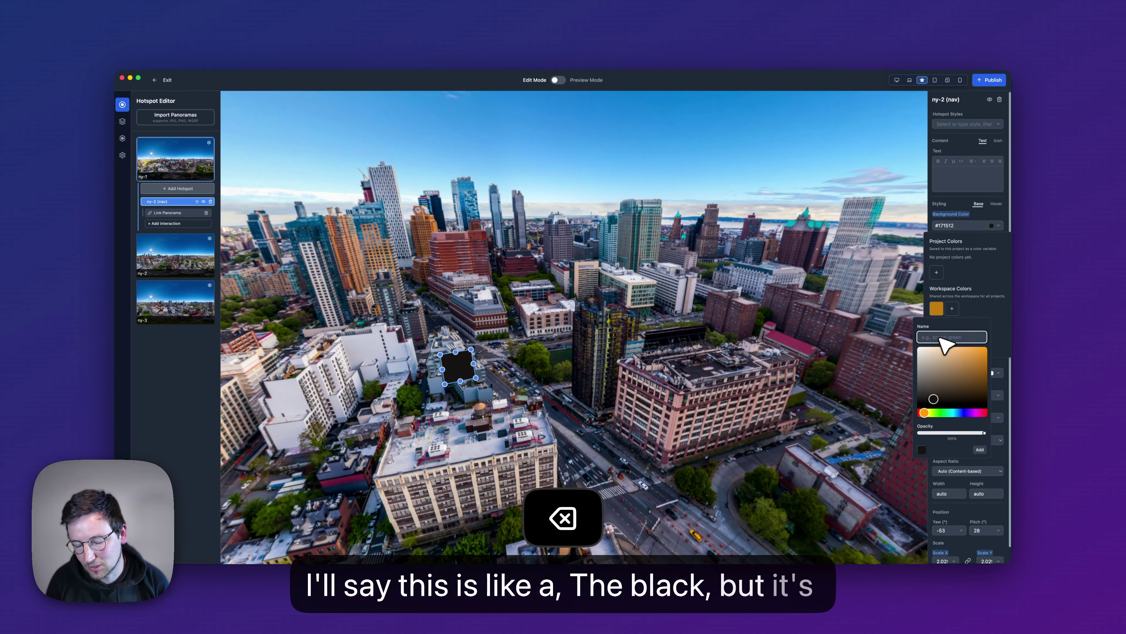
{"action": "type", "text": "d"}
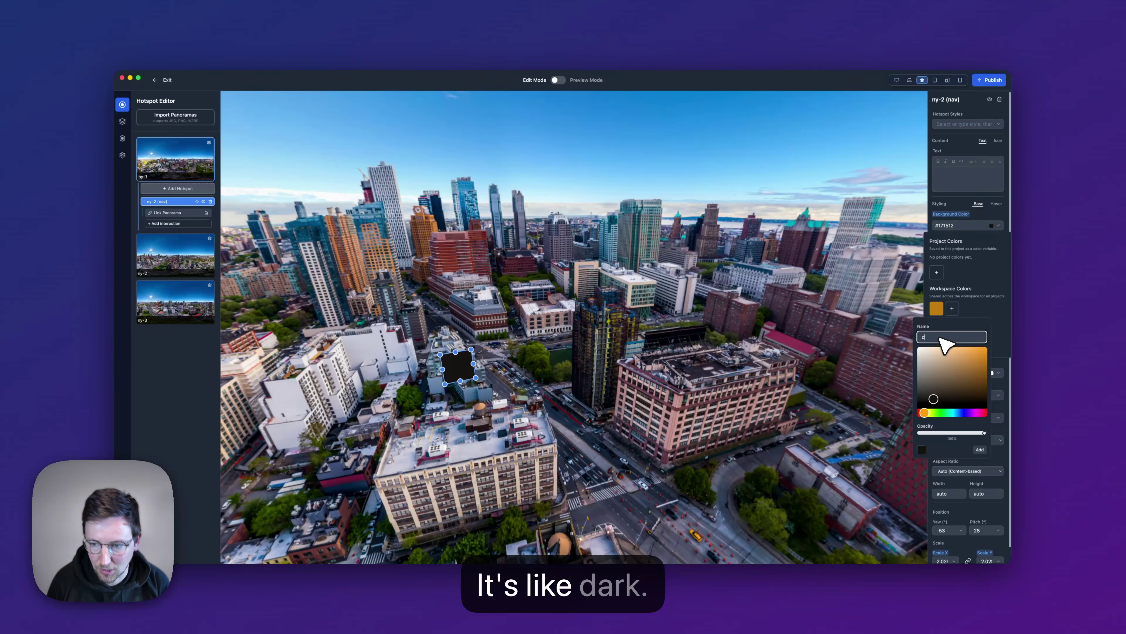
{"action": "type", "text": "ark"}
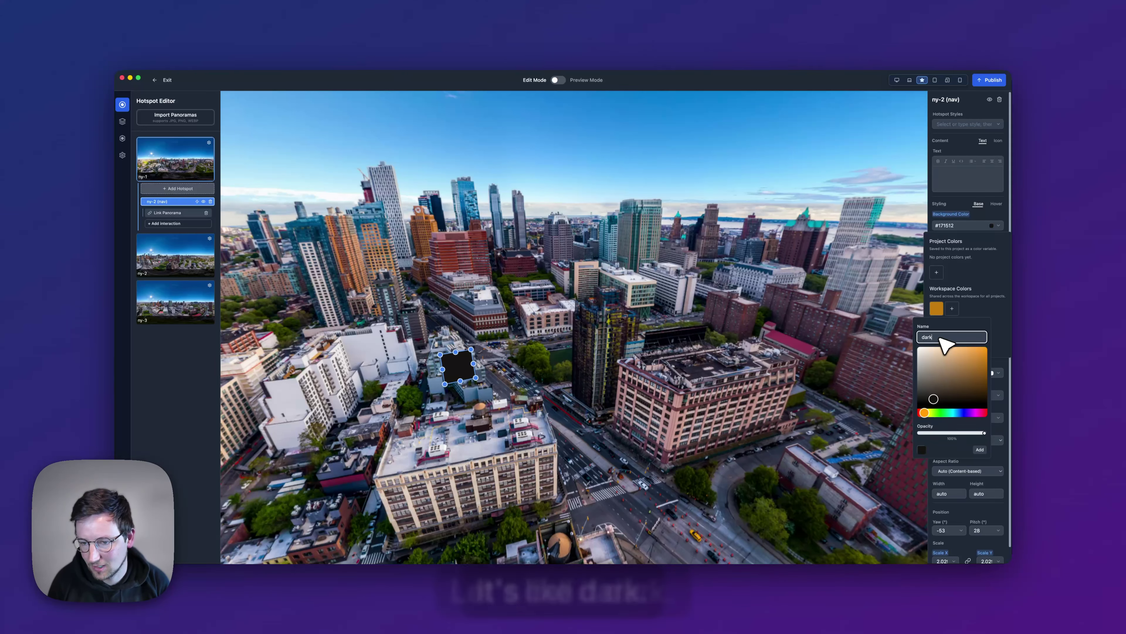
{"action": "left_click", "coordinate": [981, 449]}
- Apply the primary workspace color to the hotspot's background, and compare the primary and dark colors on it
{"action": "left_click", "coordinate": [939, 307]}
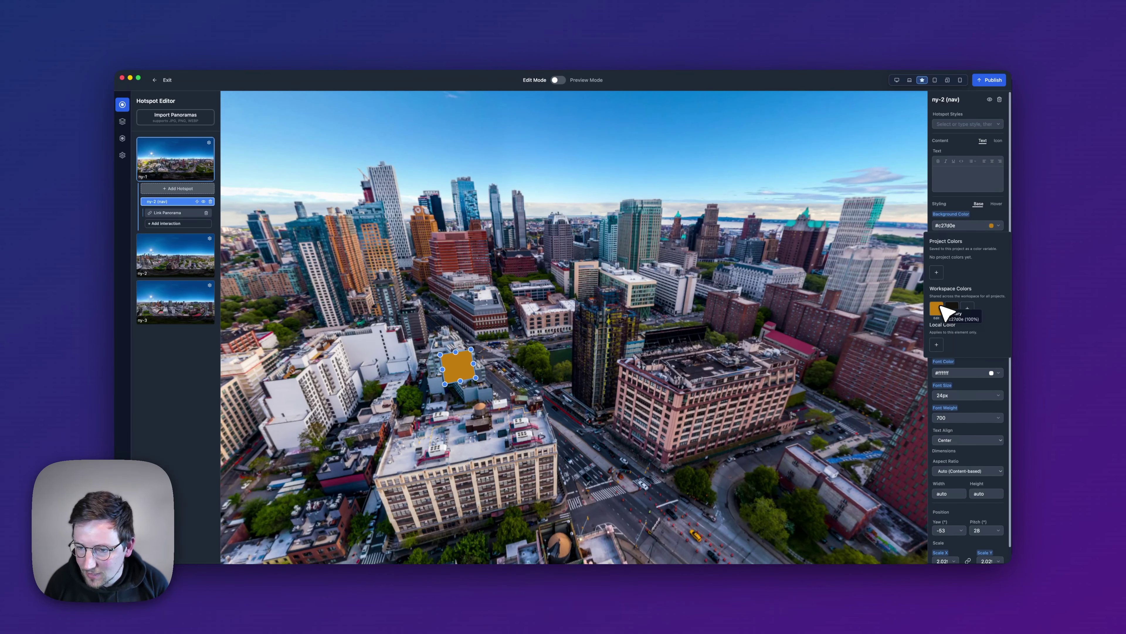
{"action": "left_click", "coordinate": [940, 309]}
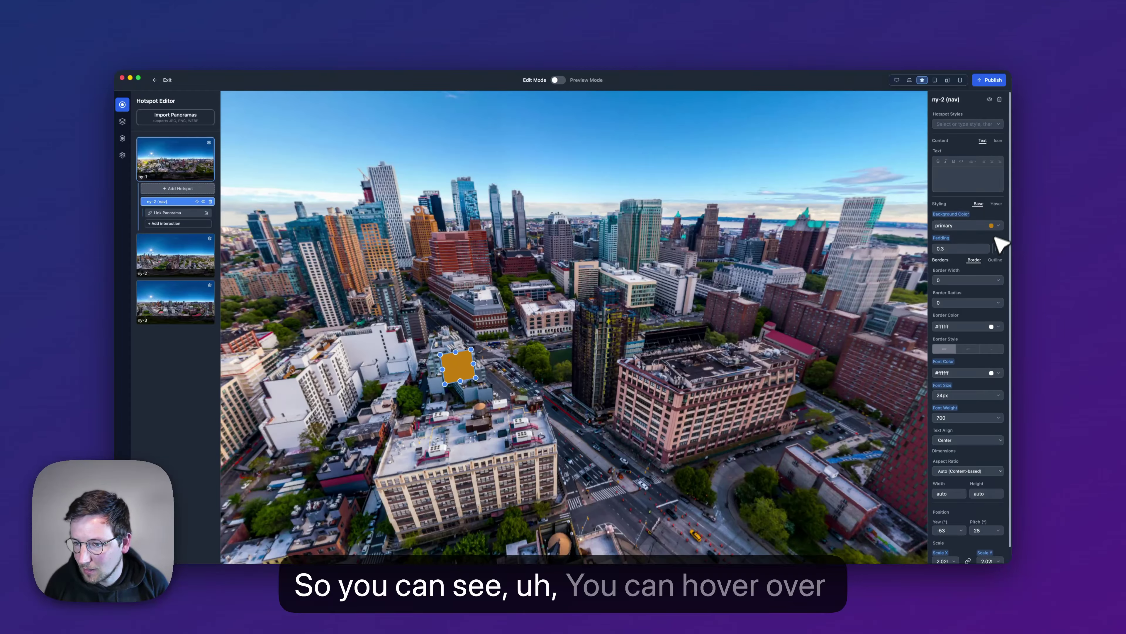
{"action": "left_click", "coordinate": [998, 227]}
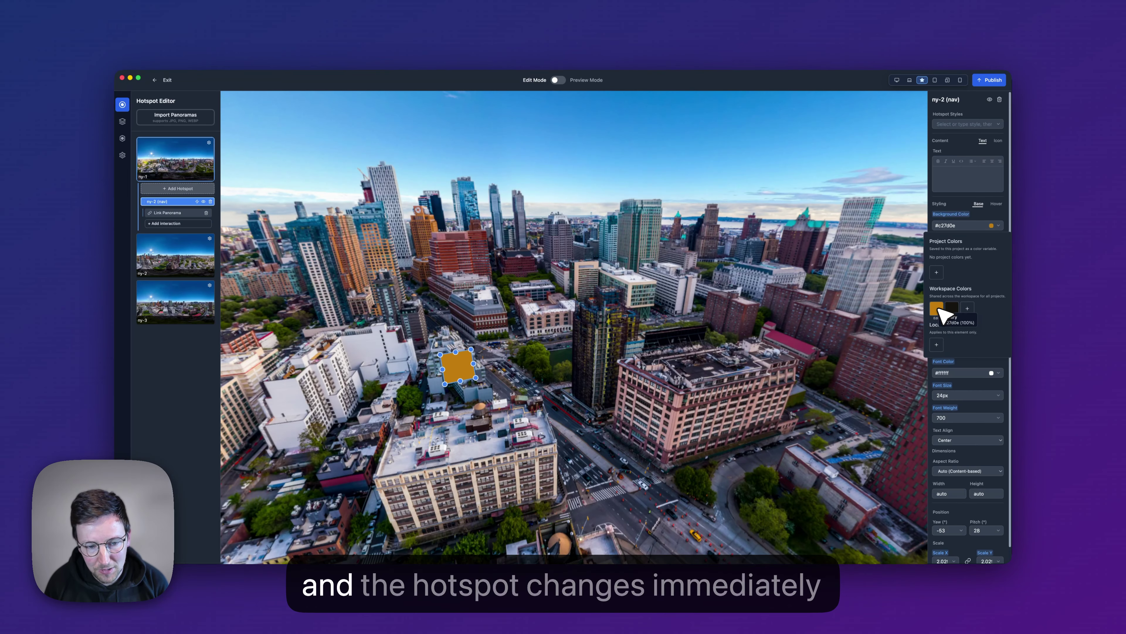
{"action": "left_click", "coordinate": [952, 308]}
{"action": "left_click", "coordinate": [937, 308]}
{"action": "left_click", "coordinate": [951, 310]}
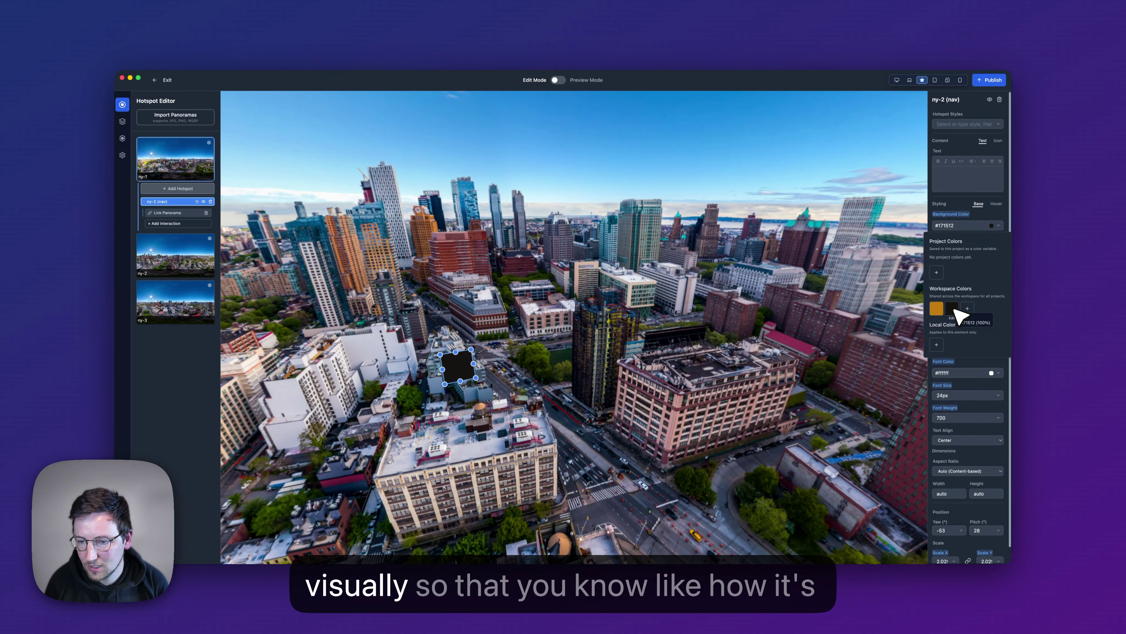
{"action": "left_click", "coordinate": [937, 309]}
{"action": "left_click", "coordinate": [951, 309]}
{"action": "left_click", "coordinate": [937, 309]}
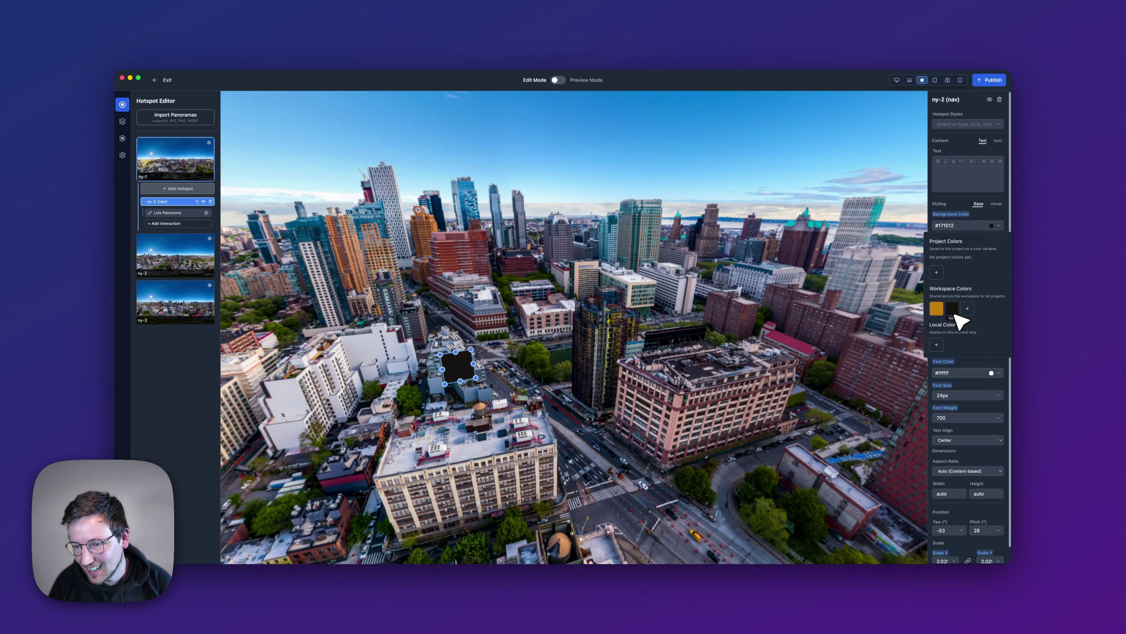
- Change the dark workspace color to the dark brown #2d271d and apply it to the hotspot's background
{"action": "left_click", "coordinate": [954, 312]}
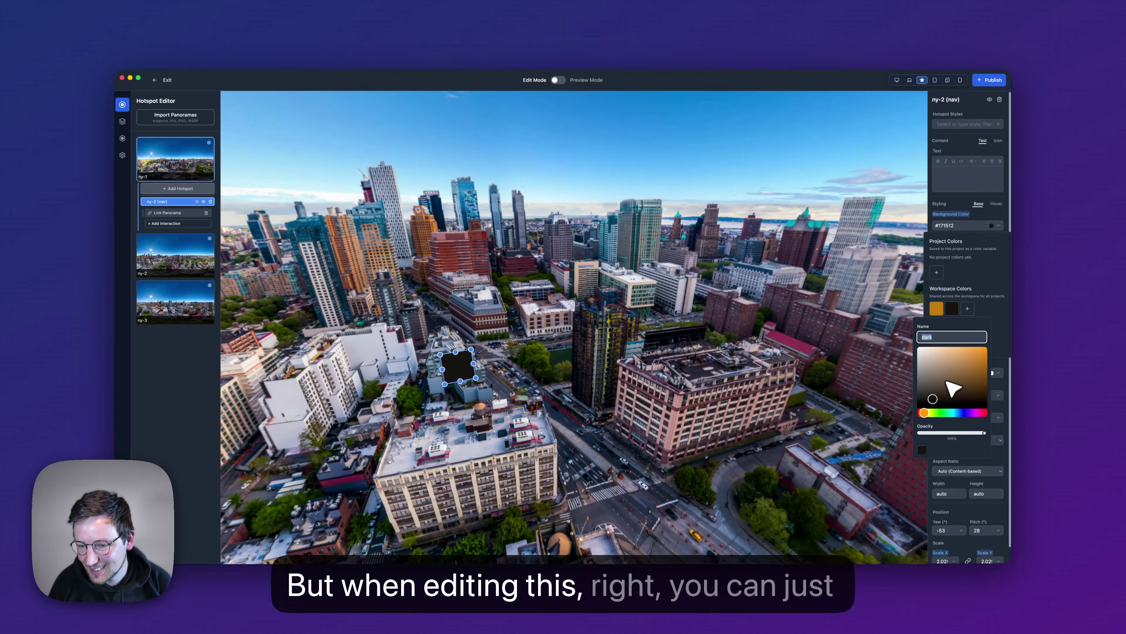
{"action": "left_click_drag", "start_coordinate": [943, 398], "coordinate": [942, 394]}
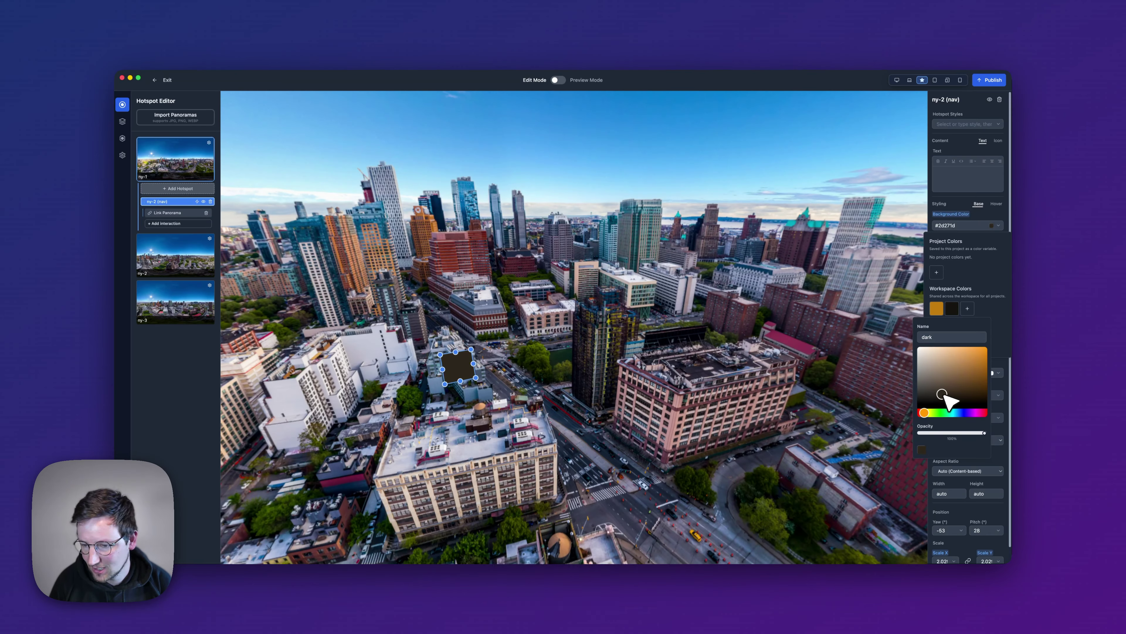
{"action": "left_click", "coordinate": [998, 337]}
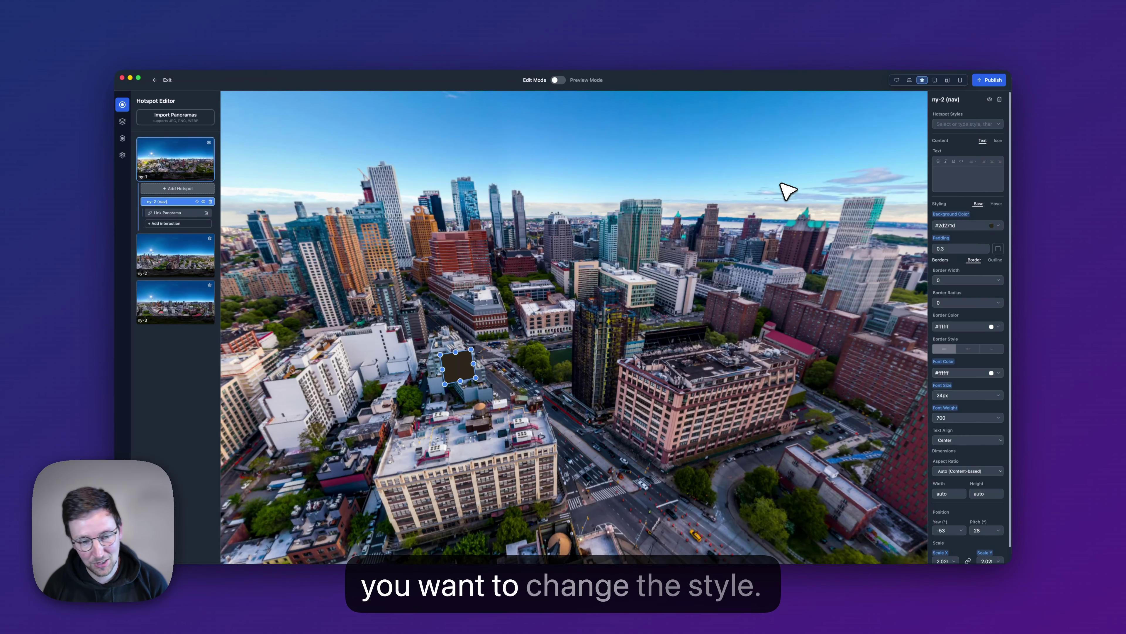
{"action": "left_click", "coordinate": [575, 360]}
{"action": "mouse_move", "coordinate": [576, 360]}
{"action": "left_mouse_down"}
{"action": "mouse_move", "coordinate": [618, 378]}
{"action": "mouse_move", "coordinate": [576, 361]}
{"action": "left_mouse_up"}
{"action": "left_click", "coordinate": [563, 358]}
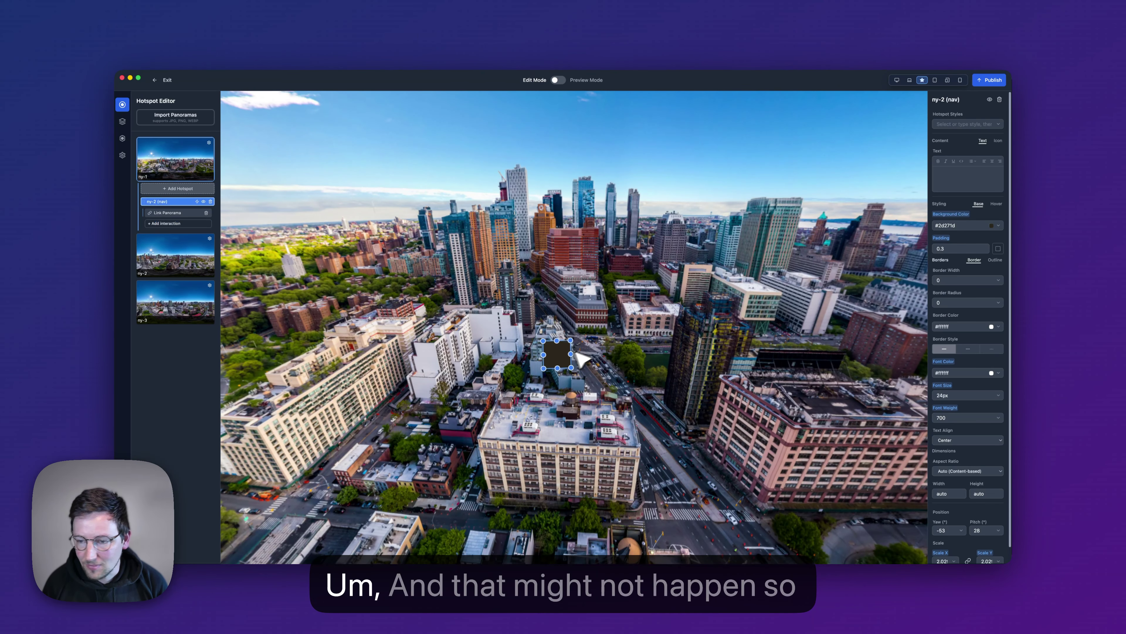
{"action": "left_click", "coordinate": [999, 225]}
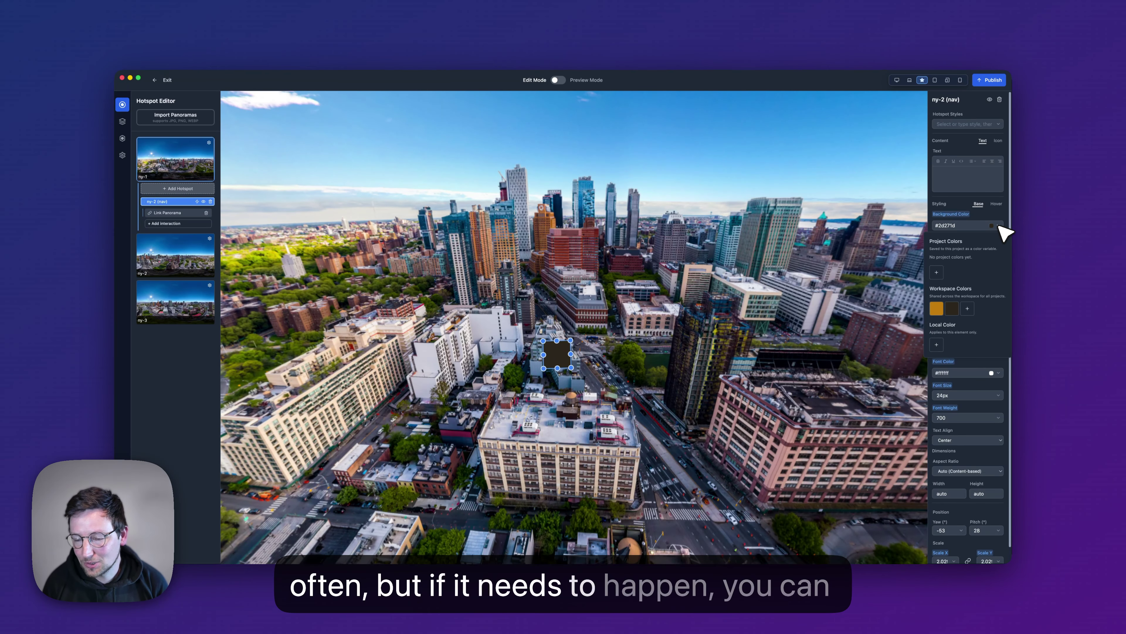
{"action": "left_click", "coordinate": [959, 311]}
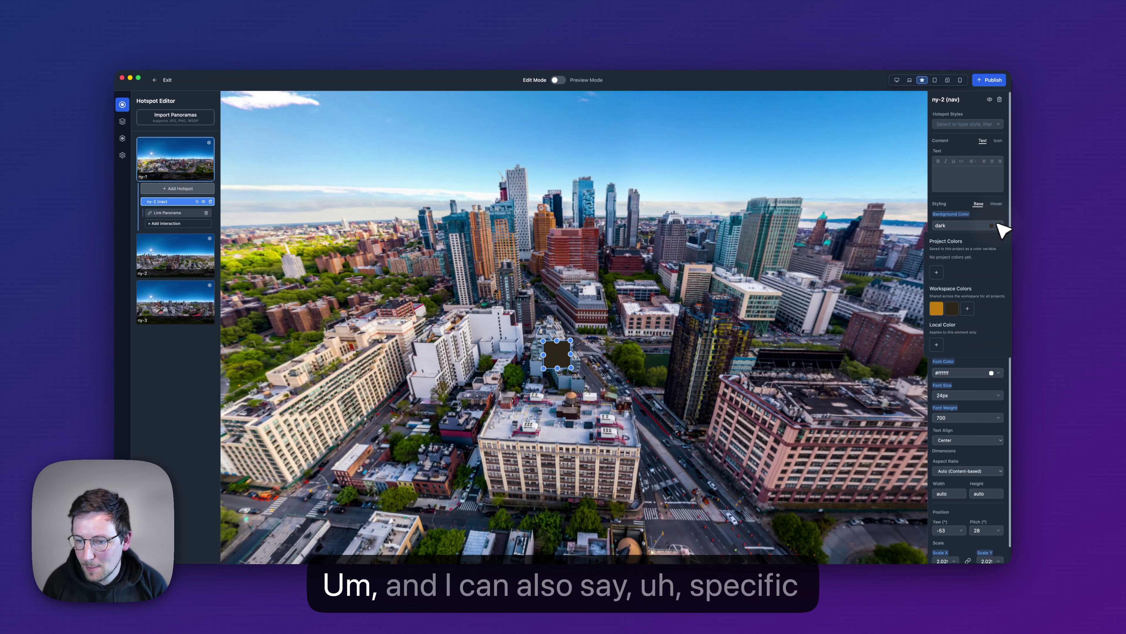
- Add a project color named "blue" with the teal value #46bcca from the background color options
{"action": "left_click", "coordinate": [937, 273]}
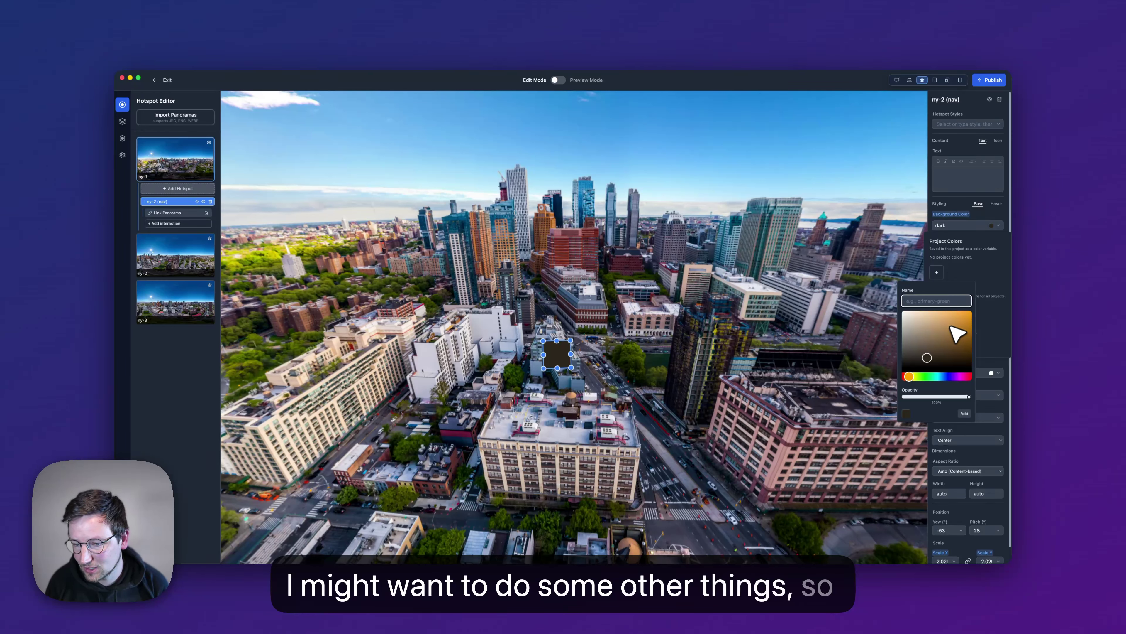
{"action": "left_click", "coordinate": [938, 376]}
{"action": "left_click", "coordinate": [941, 341]}
{"action": "left_click_drag", "start_coordinate": [942, 344], "coordinate": [943, 325]}
{"action": "left_click", "coordinate": [951, 303]}
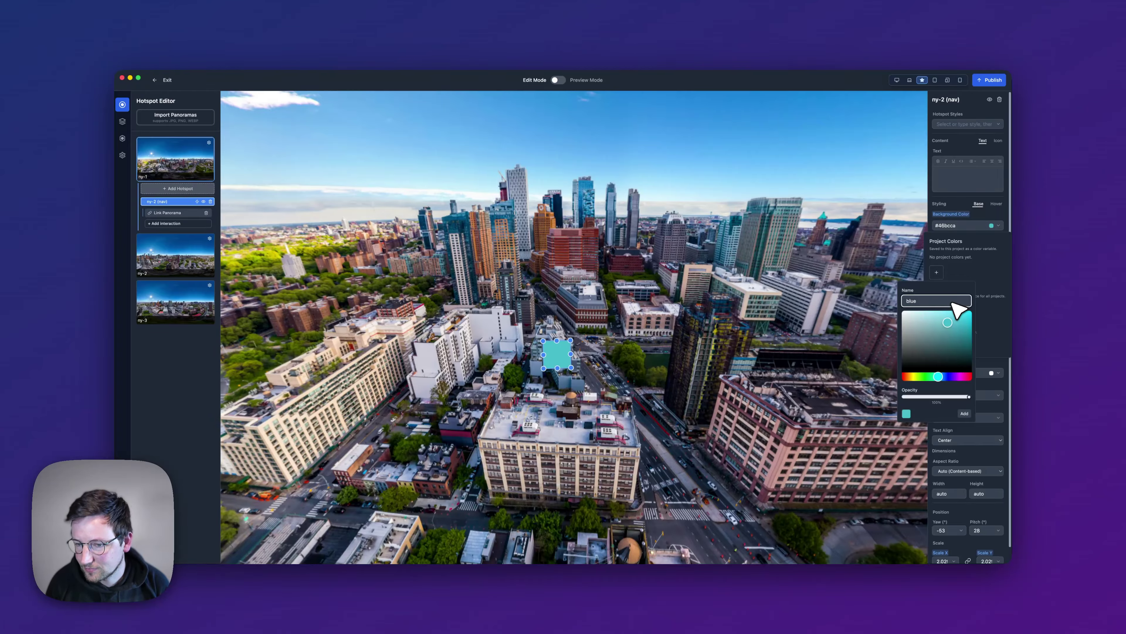
{"action": "left_click", "coordinate": [968, 413]}
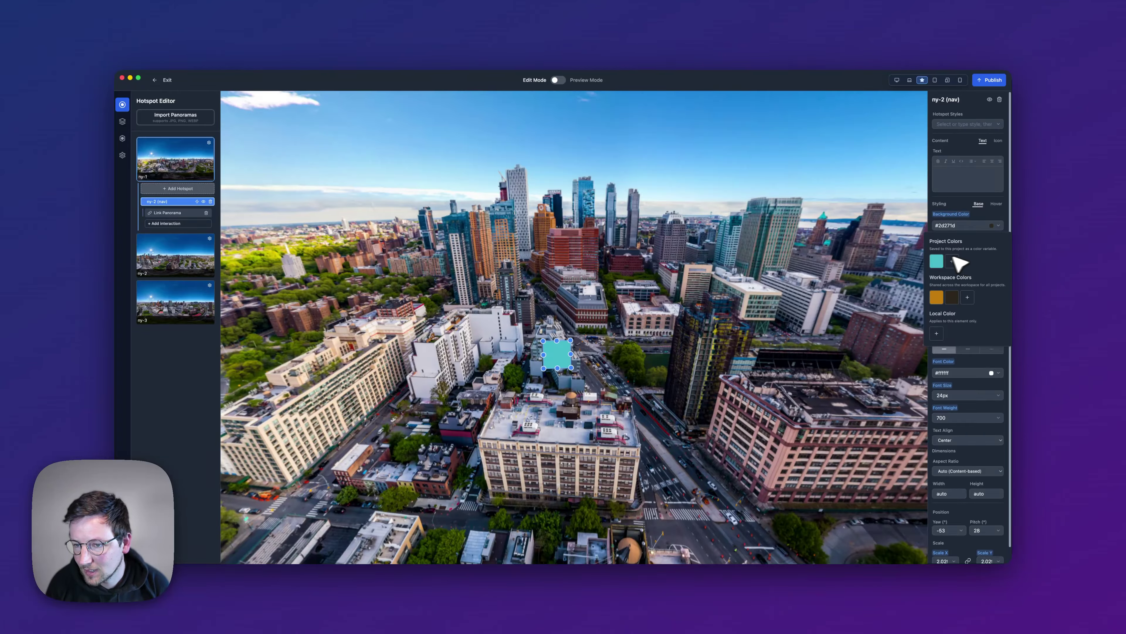
- Apply the blue project color to the hotspot's background, and try the primary and dark workspace colors on it
{"action": "left_click", "coordinate": [938, 262]}
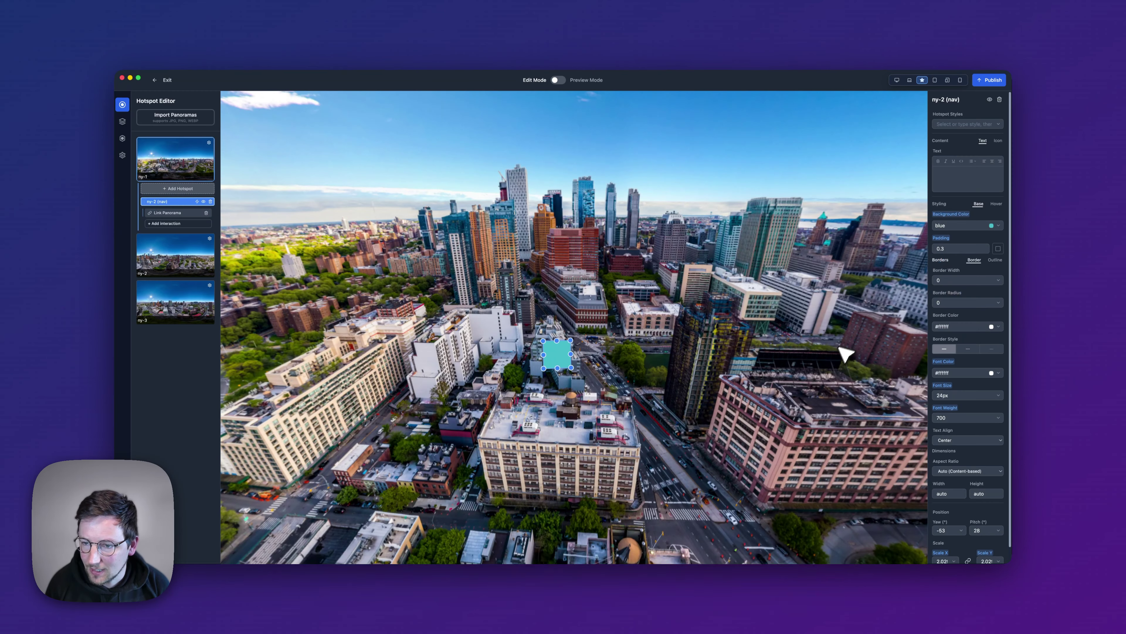
{"action": "left_click", "coordinate": [998, 226]}
{"action": "left_click", "coordinate": [937, 296]}
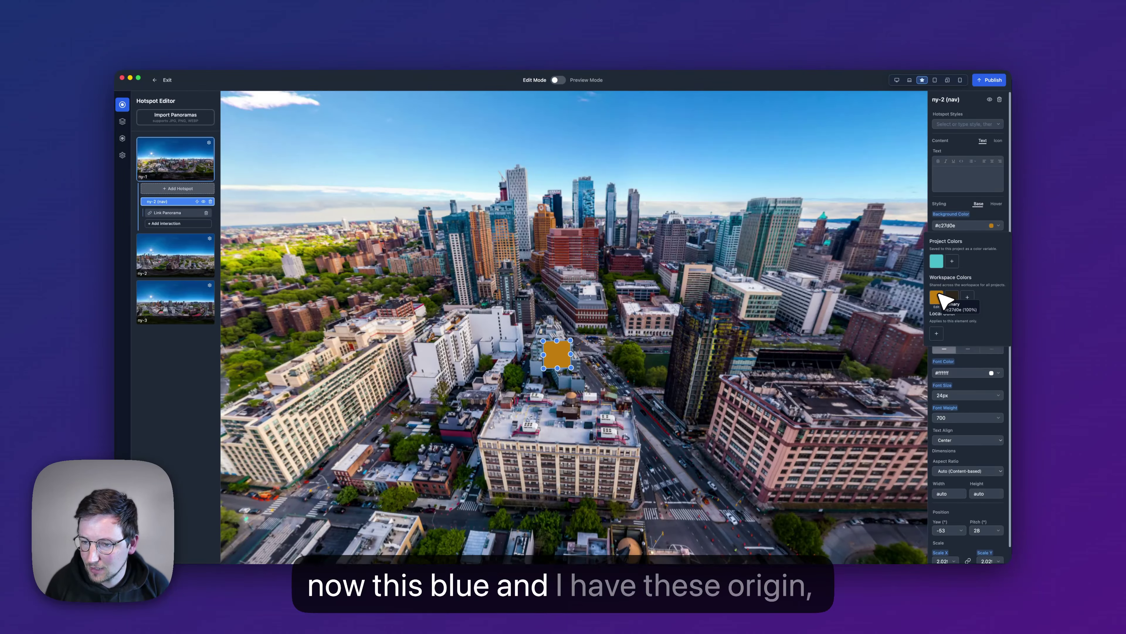
{"action": "left_click", "coordinate": [953, 297]}
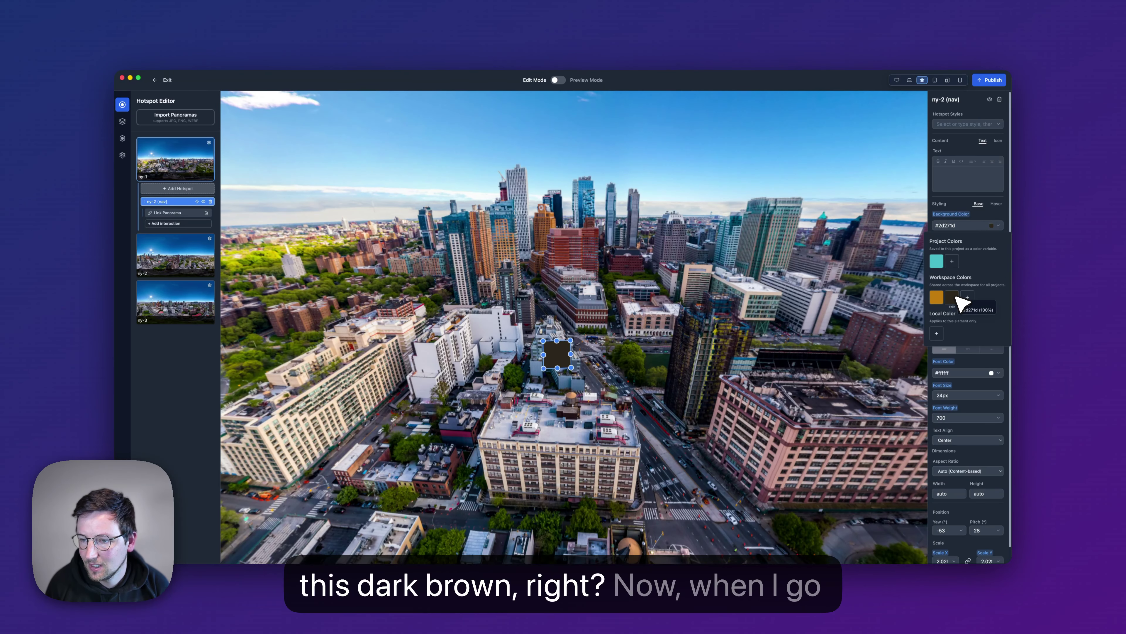
{"action": "left_click", "coordinate": [994, 226]}
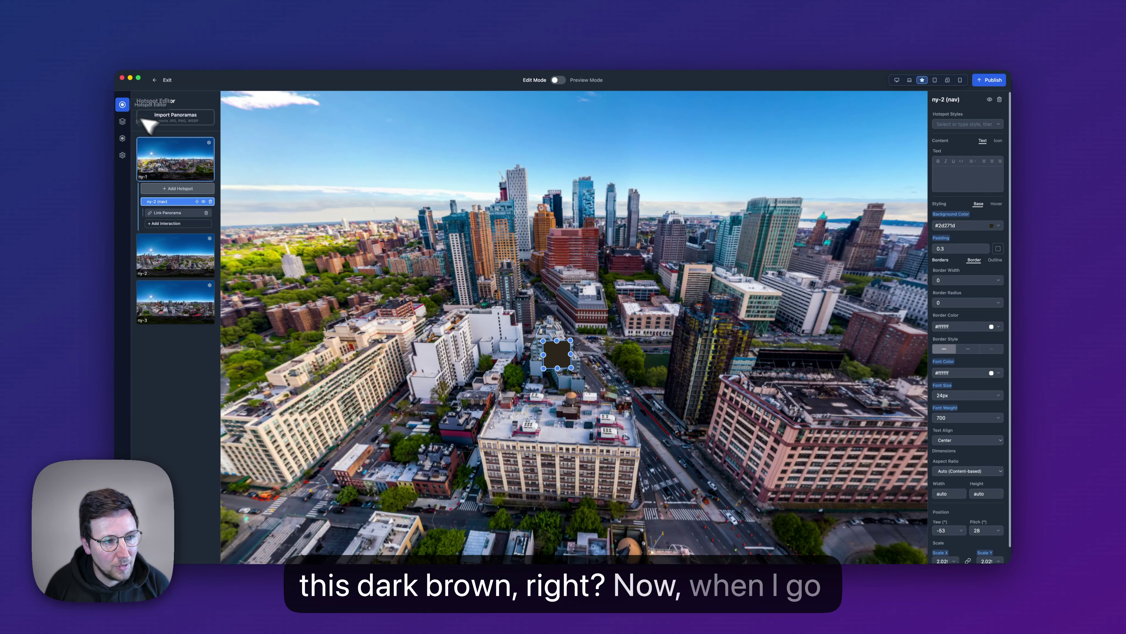
- Exit the tour, create a new project named "test" in Epic Workspace, and open its variables overview
{"action": "left_click", "coordinate": [160, 80]}
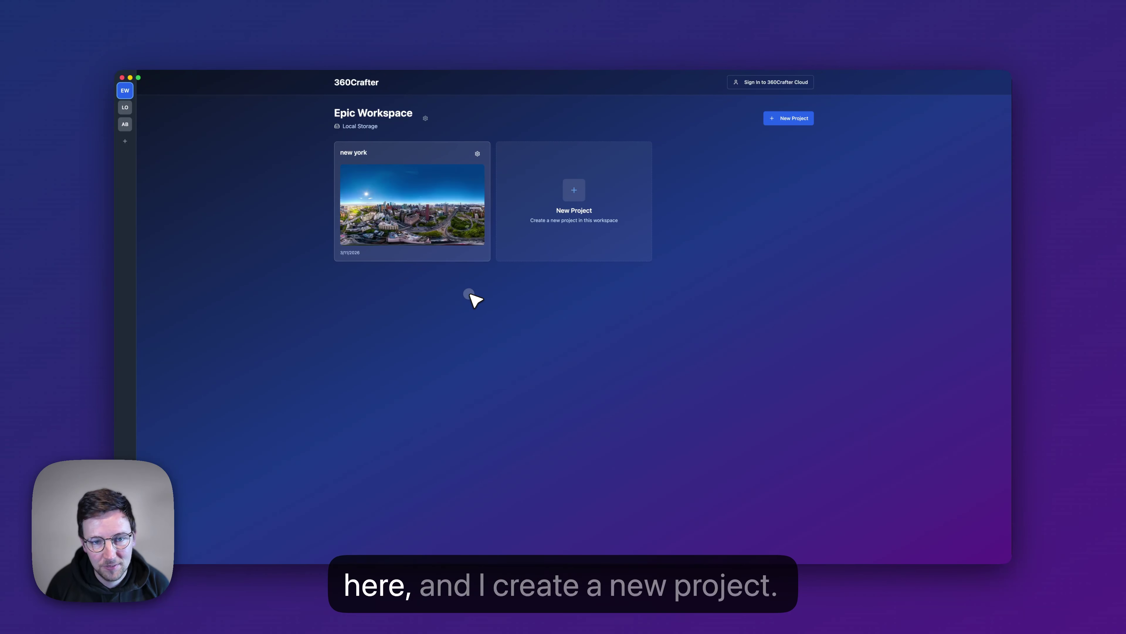
{"action": "left_click", "coordinate": [537, 223]}
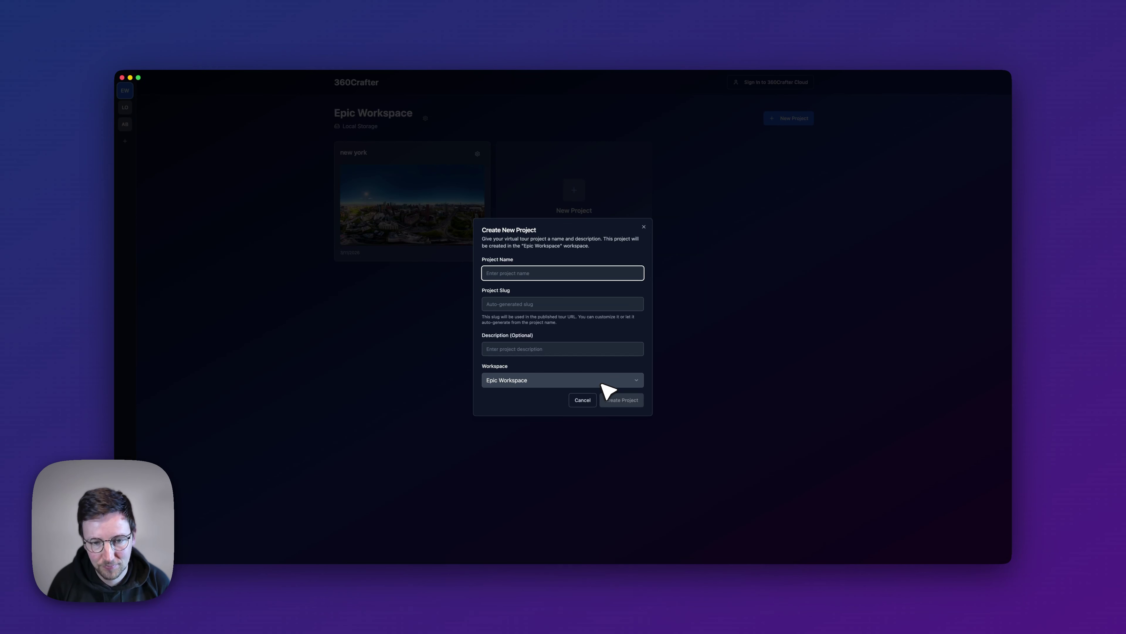
{"action": "left_click", "coordinate": [604, 394]}
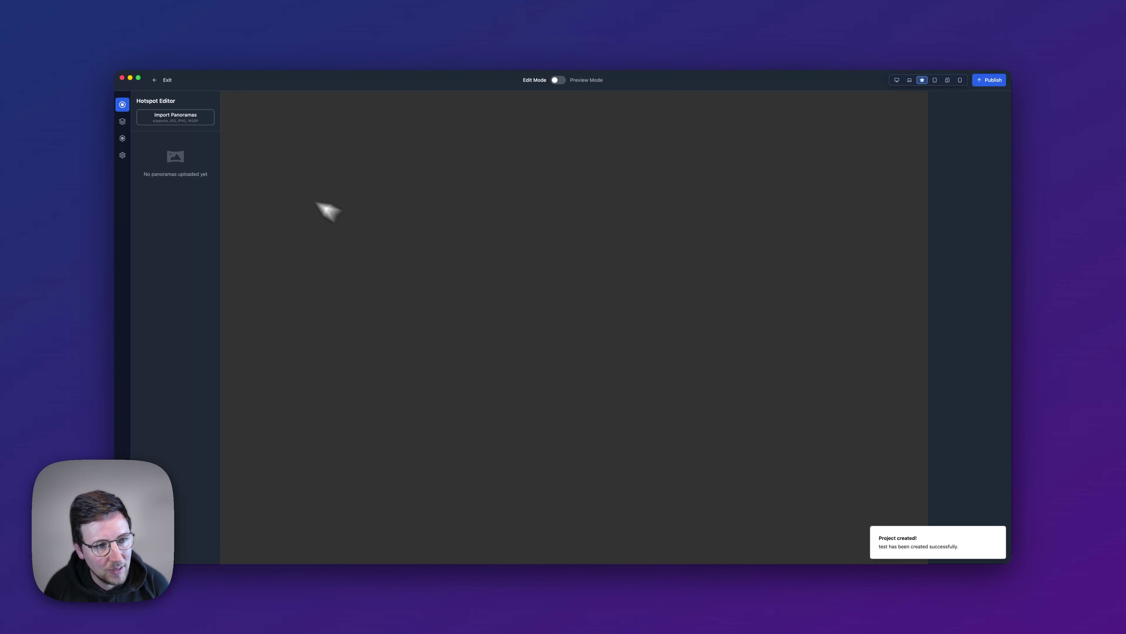
{"action": "left_click", "coordinate": [122, 138]}
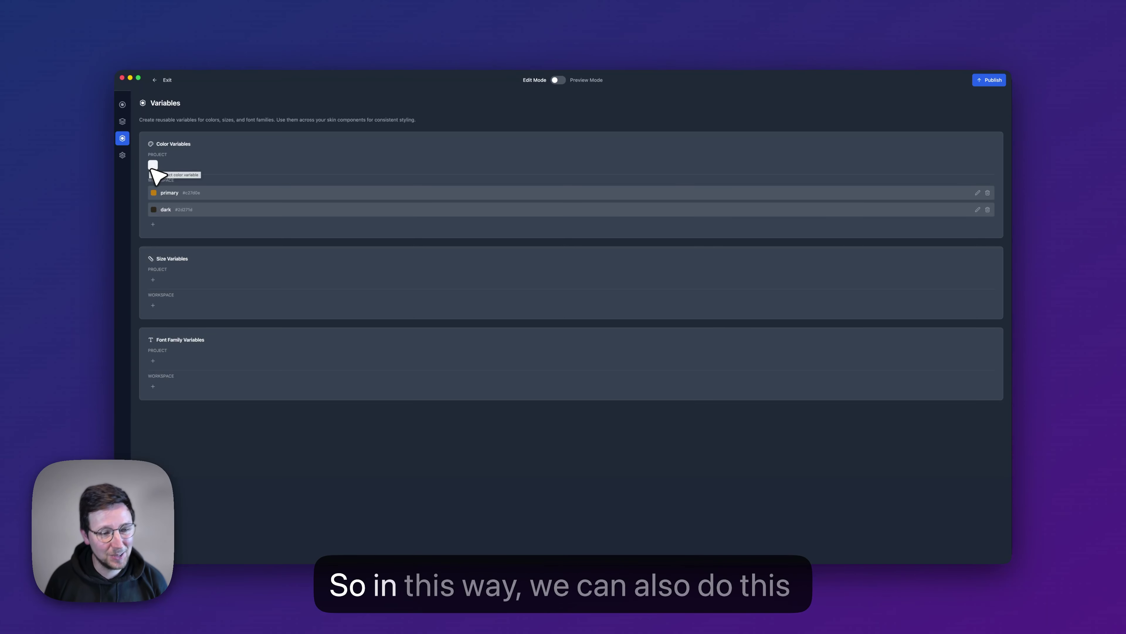
- Add a project size variable named "circle" with a size of 999 px
{"action": "left_click", "coordinate": [153, 280]}
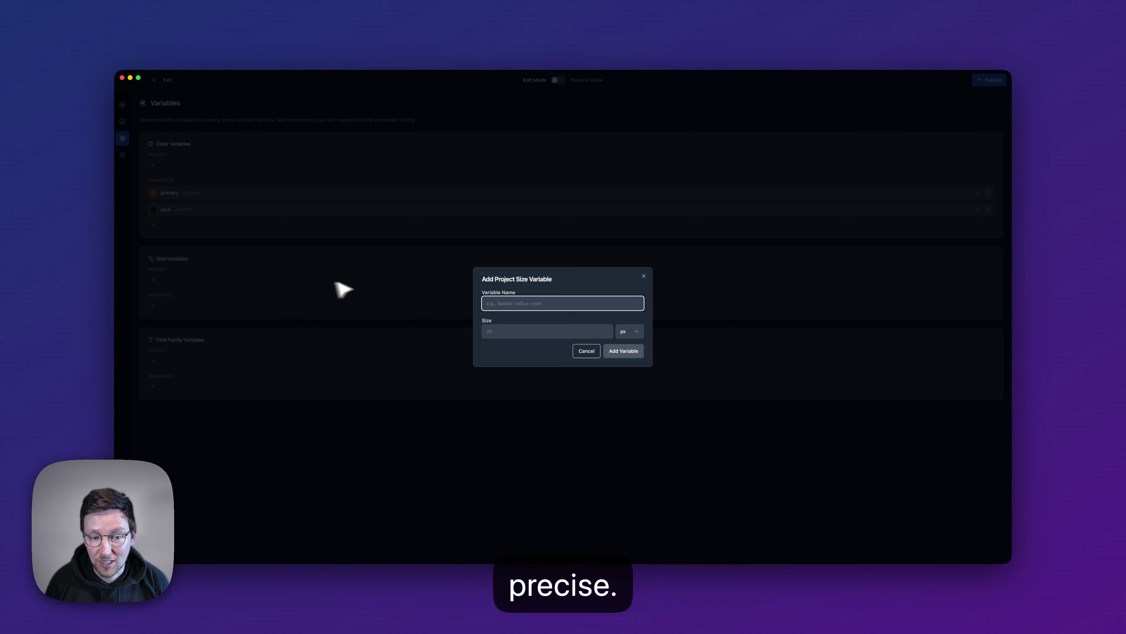
{"action": "type", "text": "border"}
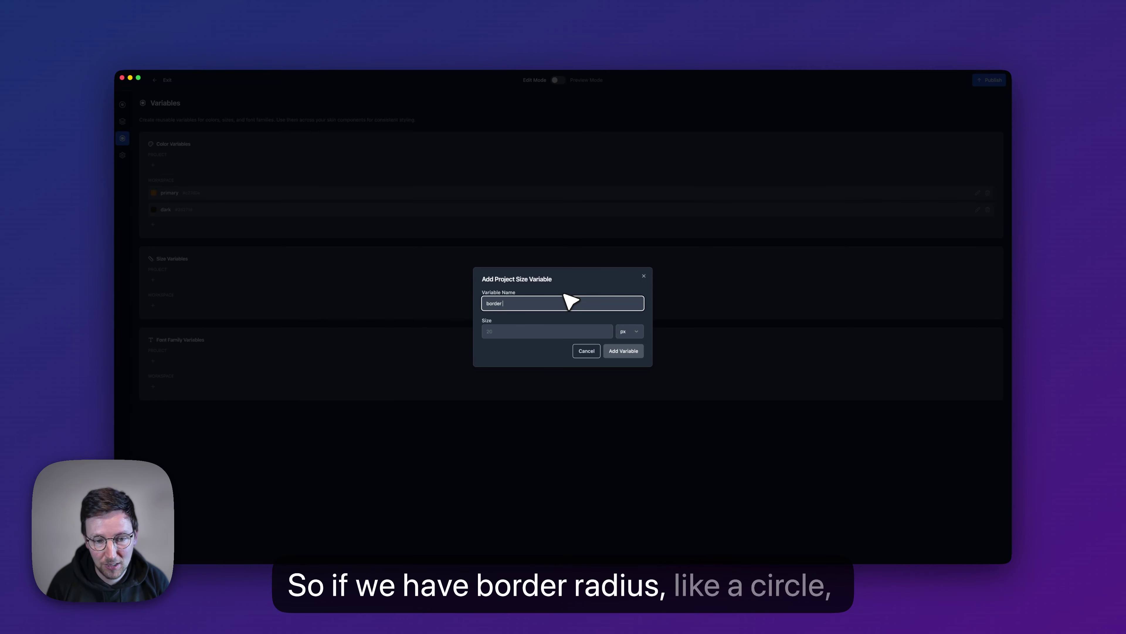
{"action": "key", "text": "super+a"}
{"action": "type", "text": "circle"}
{"action": "key", "text": "Tab"}
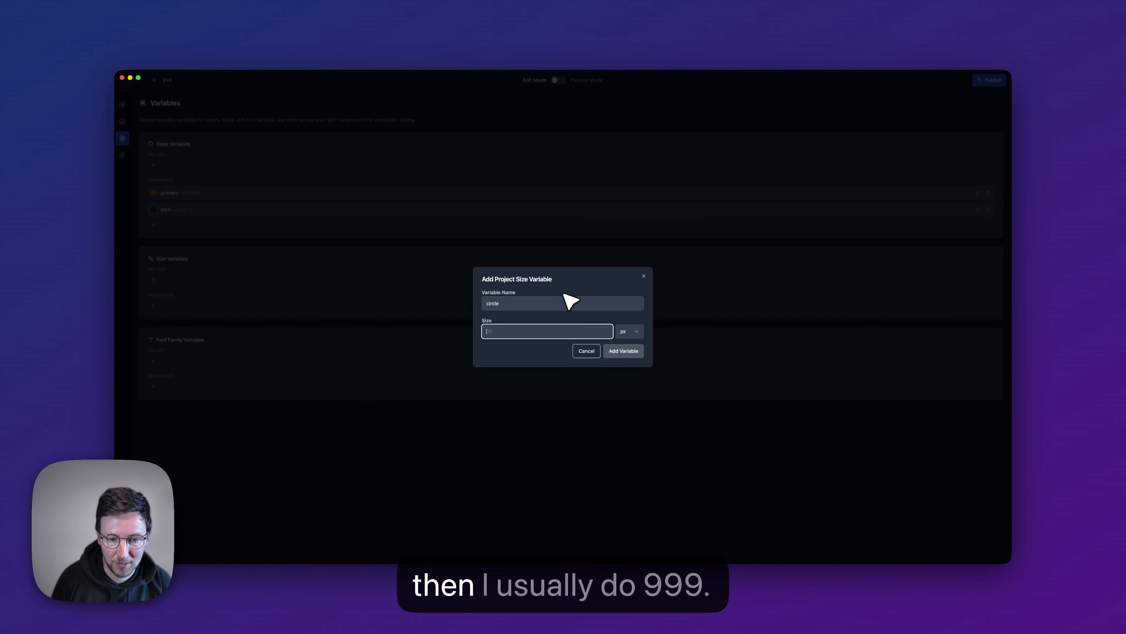
{"action": "type", "text": "999"}
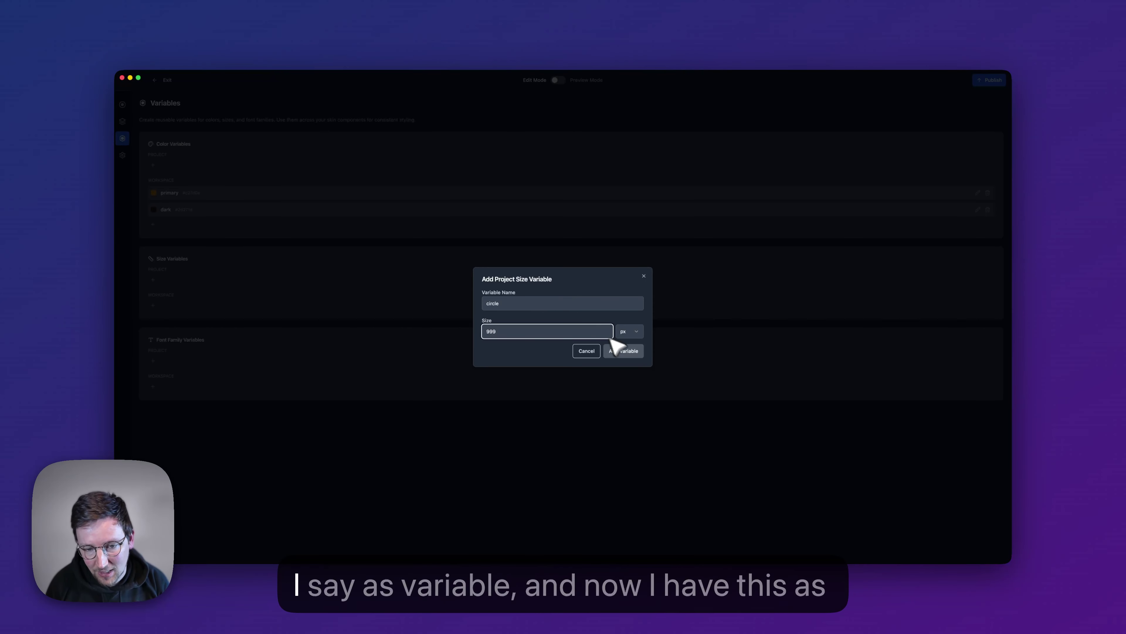
{"action": "left_click", "coordinate": [624, 351]}
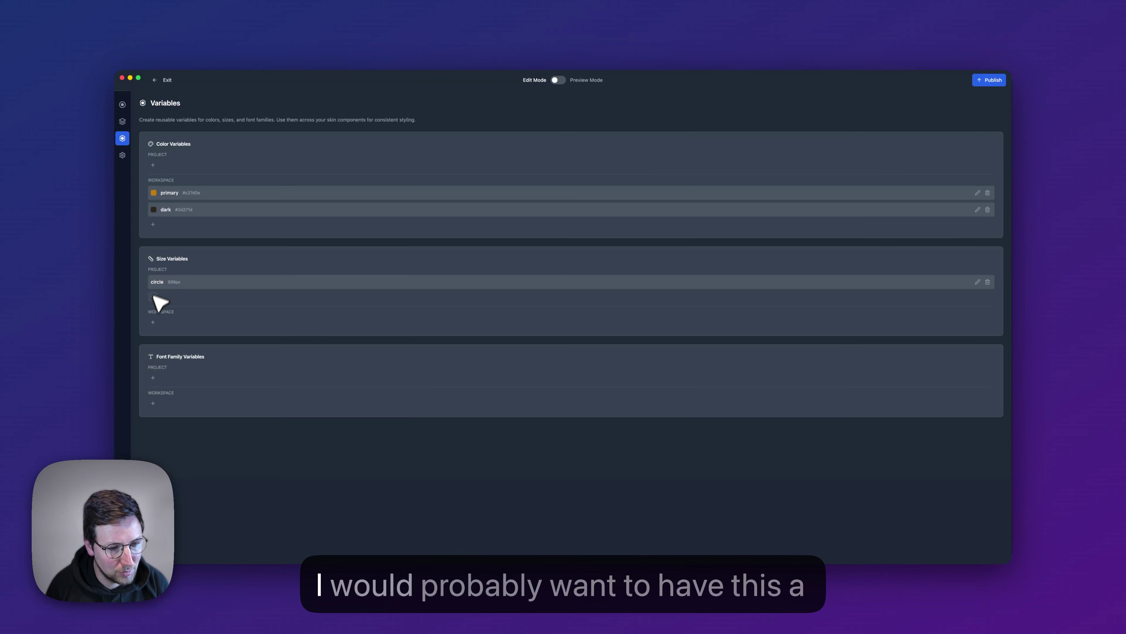
{"action": "left_click", "coordinate": [153, 322]}
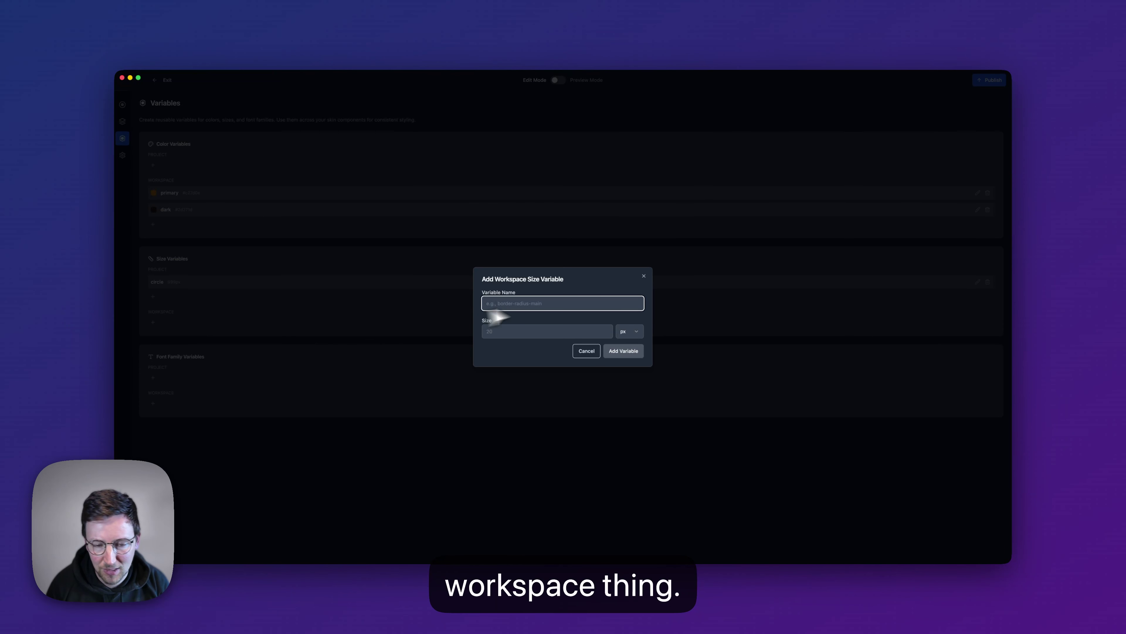
{"action": "type", "text": "circle"}
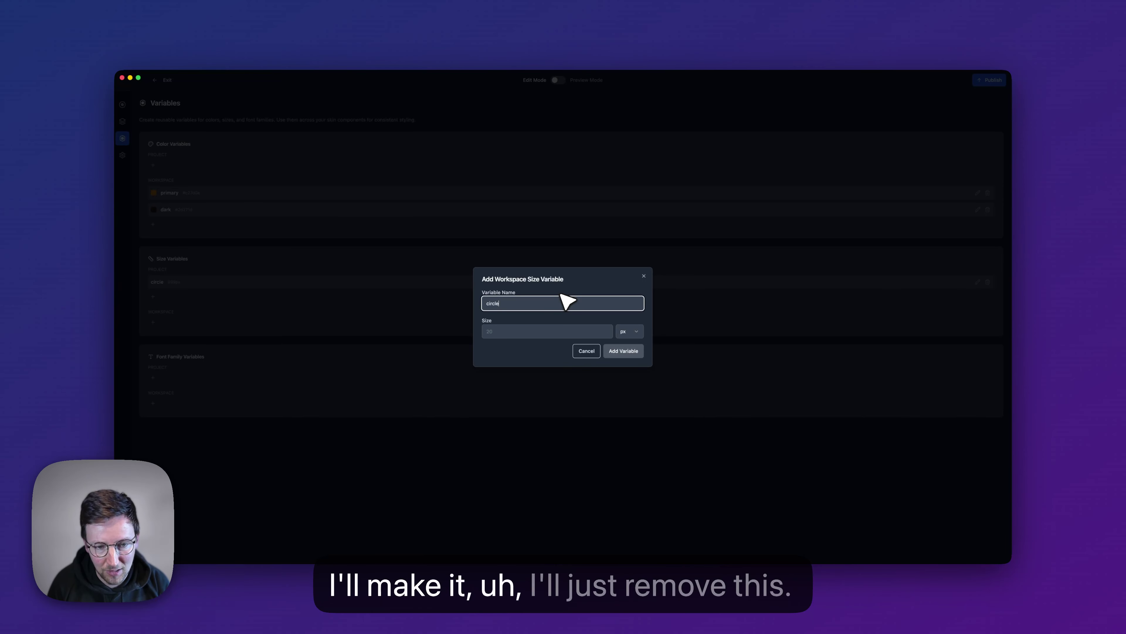
{"action": "key", "text": "Escape"}
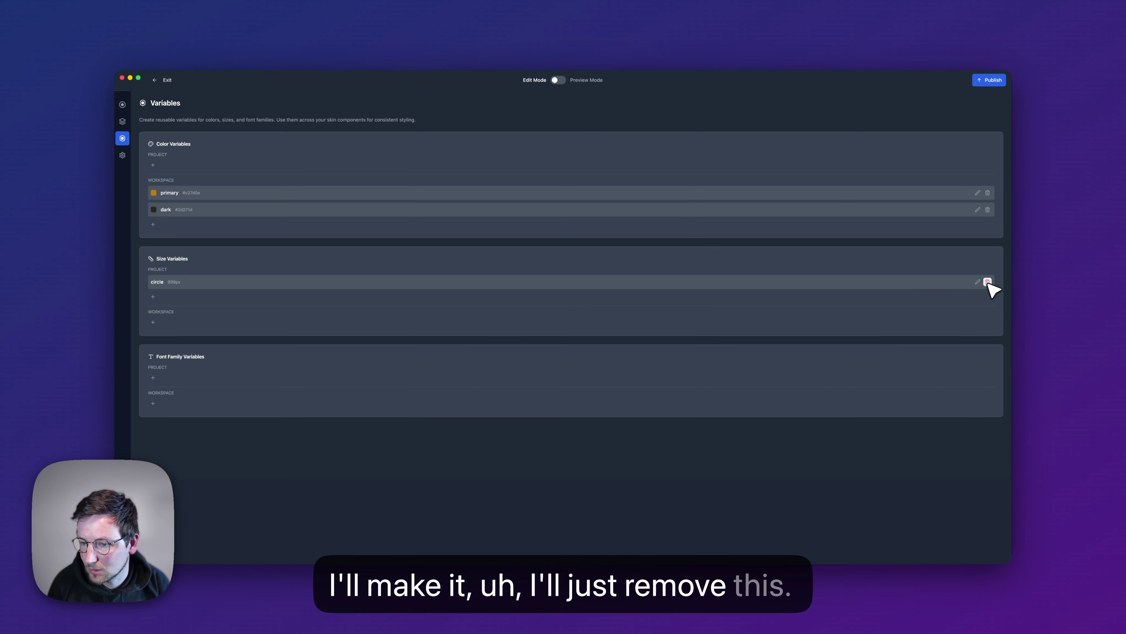
- Delete the project size variable "circle" and add a workspace size variable named "circle" with a size of 999 px
{"action": "left_click", "coordinate": [988, 282]}
{"action": "left_click", "coordinate": [153, 305]}
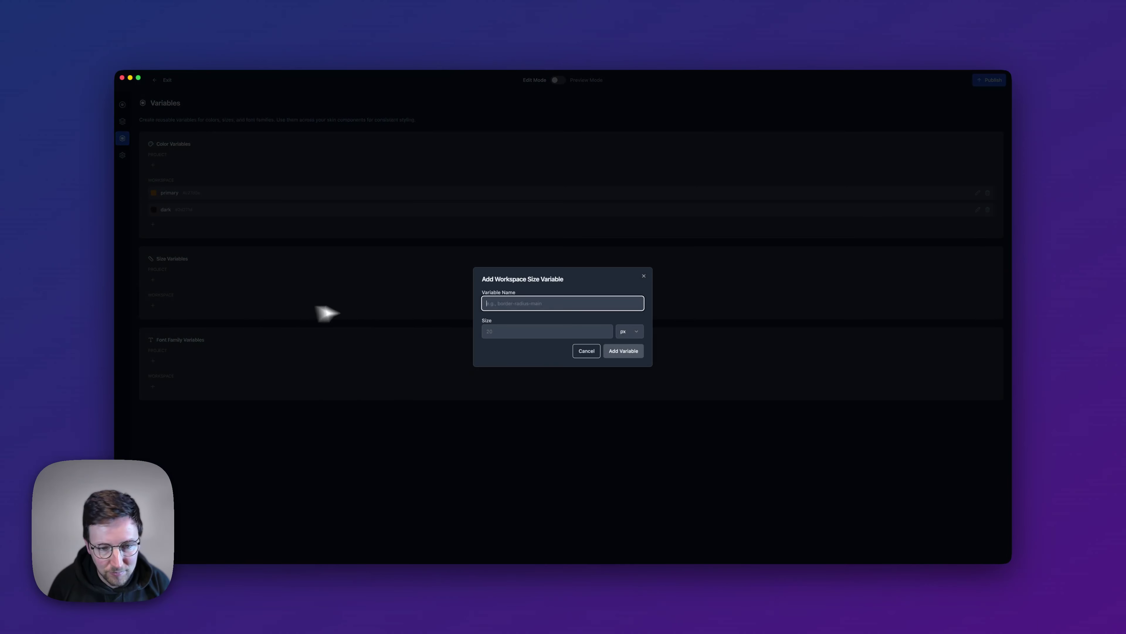
{"action": "type", "text": "circle"}
{"action": "key", "text": "Tab"}
{"action": "type", "text": "9"}
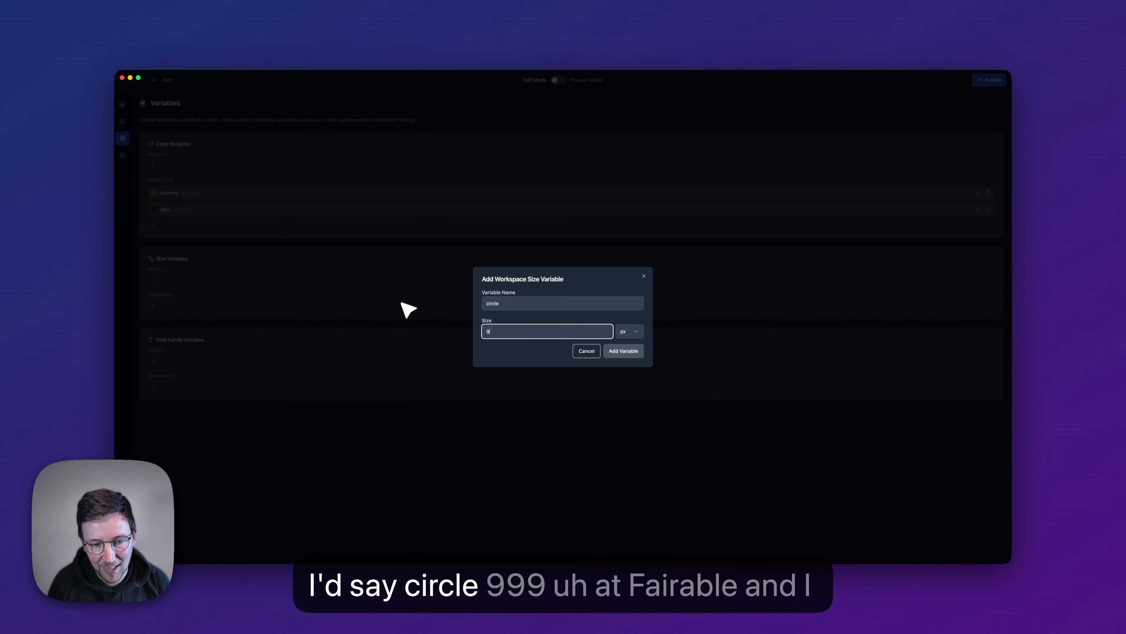
{"action": "left_click", "coordinate": [623, 351]}
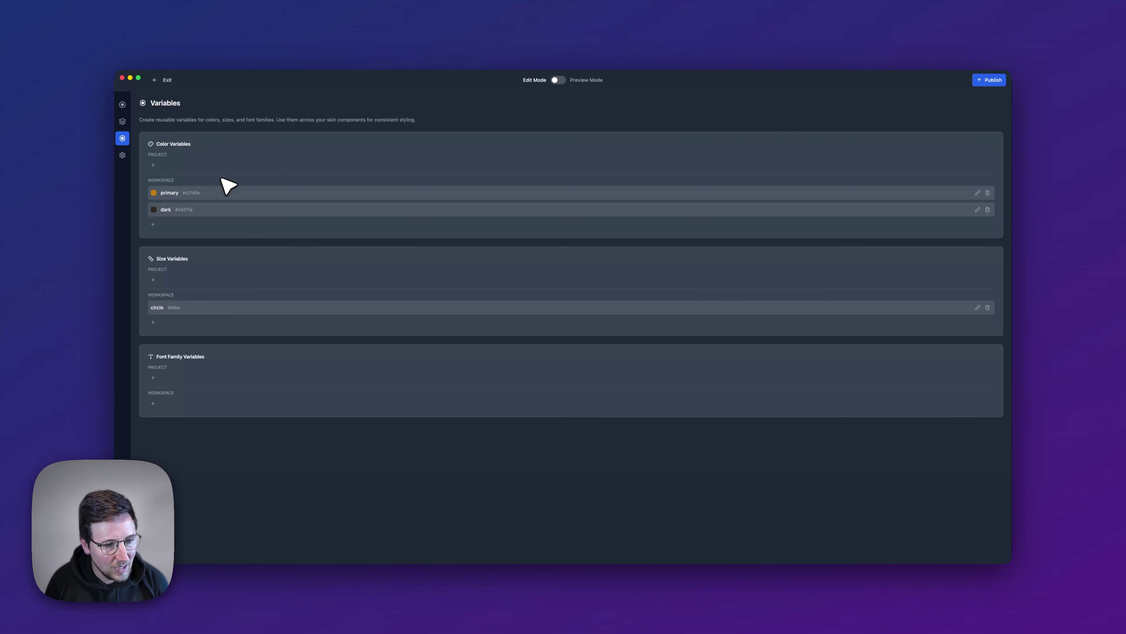
- Import the Autocross-Vellern panorama into the test project, uploading it without compression
{"action": "left_click", "coordinate": [122, 121]}
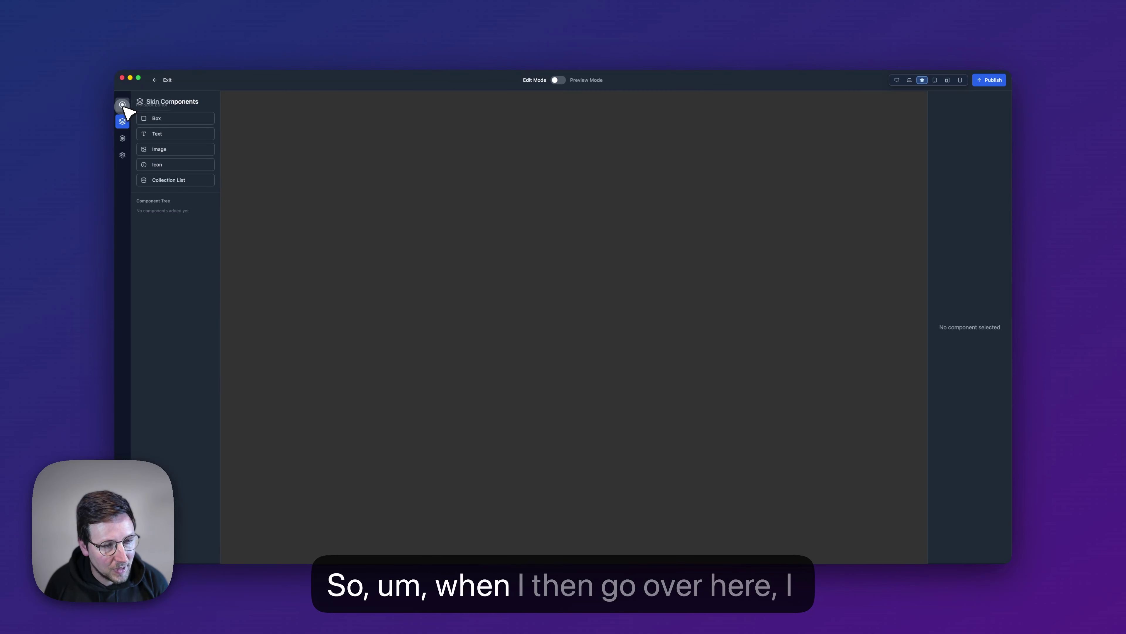
{"action": "left_click", "coordinate": [123, 104]}
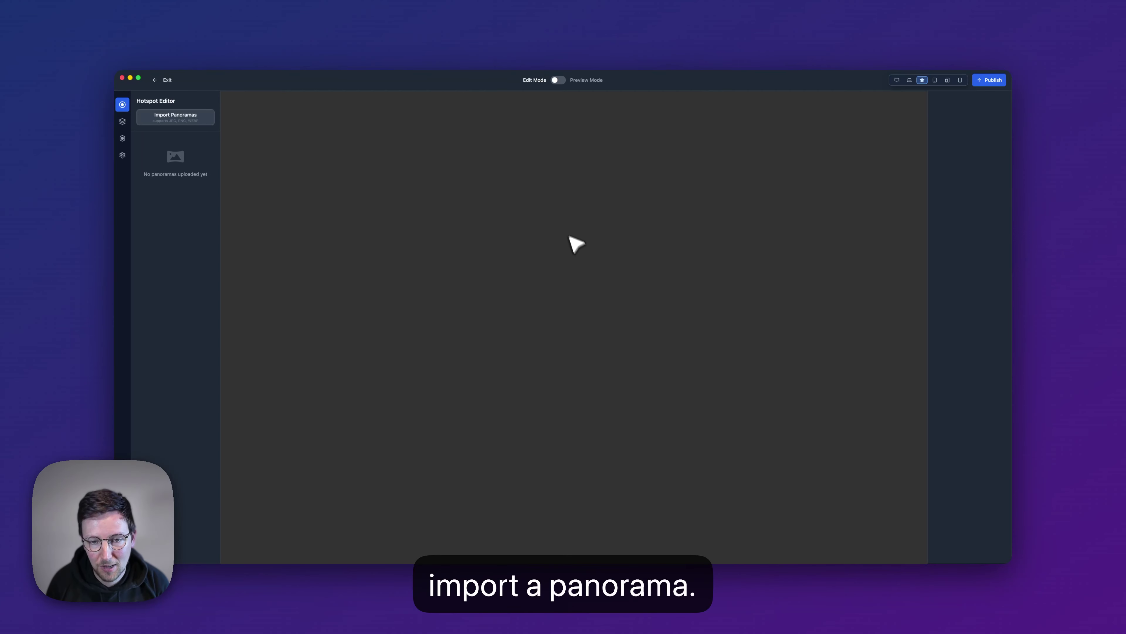
{"action": "left_click", "coordinate": [573, 244]}
{"action": "left_click", "coordinate": [515, 294]}
{"action": "double_click", "coordinate": [516, 294]}
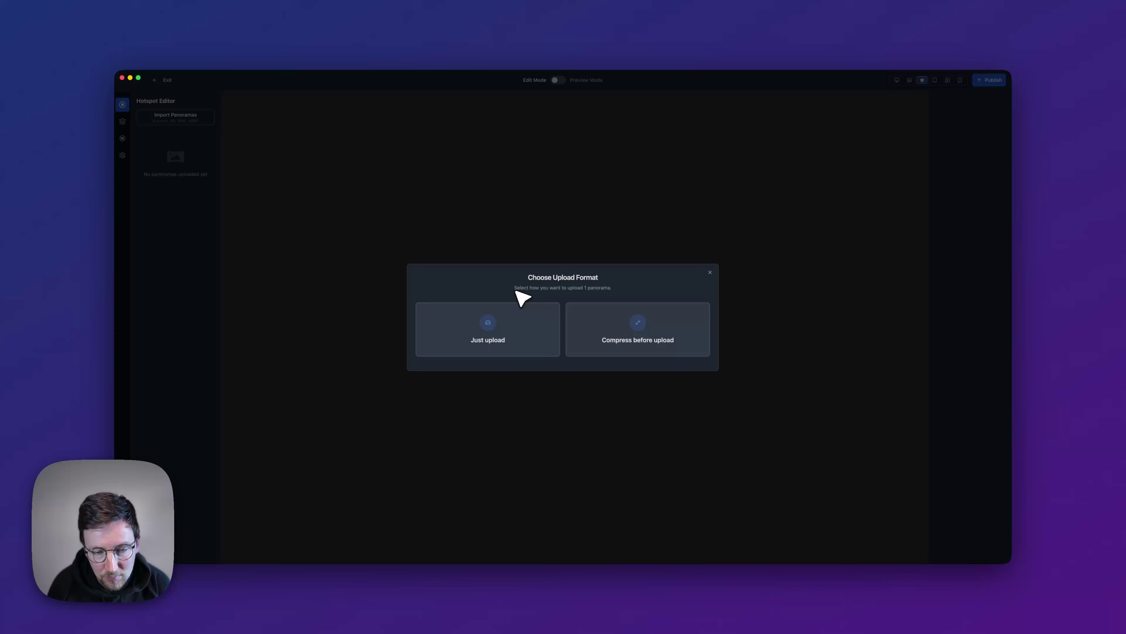
{"action": "left_click", "coordinate": [507, 352]}
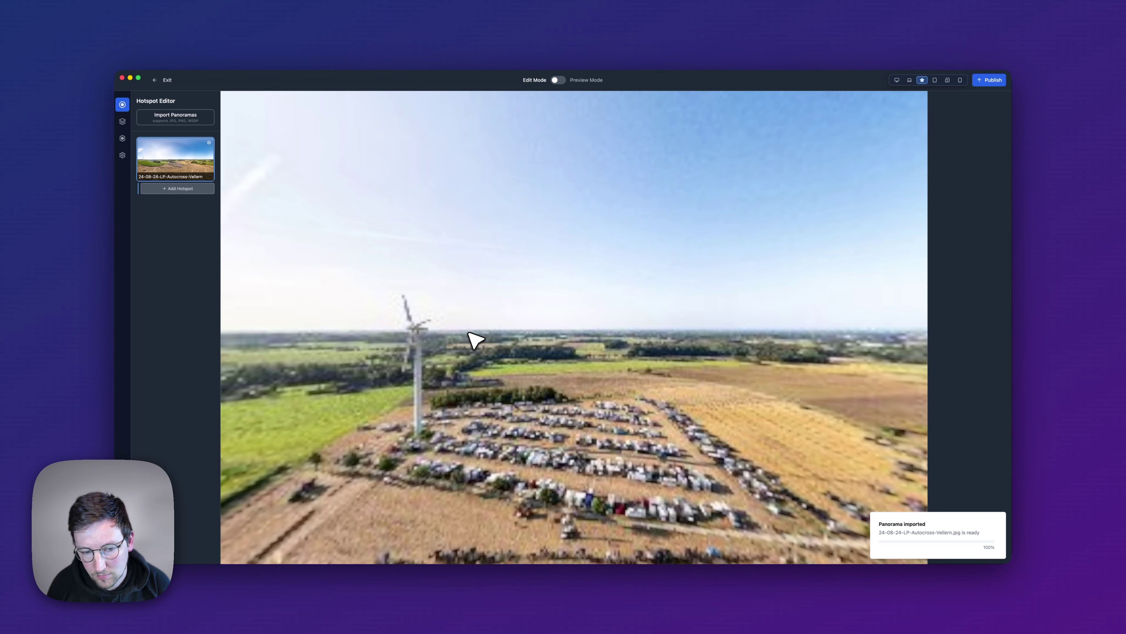
- Add a hotspot near the horizon beside the wind turbine and set its background to the primary workspace color
{"action": "left_click_drag", "start_coordinate": [465, 377], "coordinate": [310, 249]}
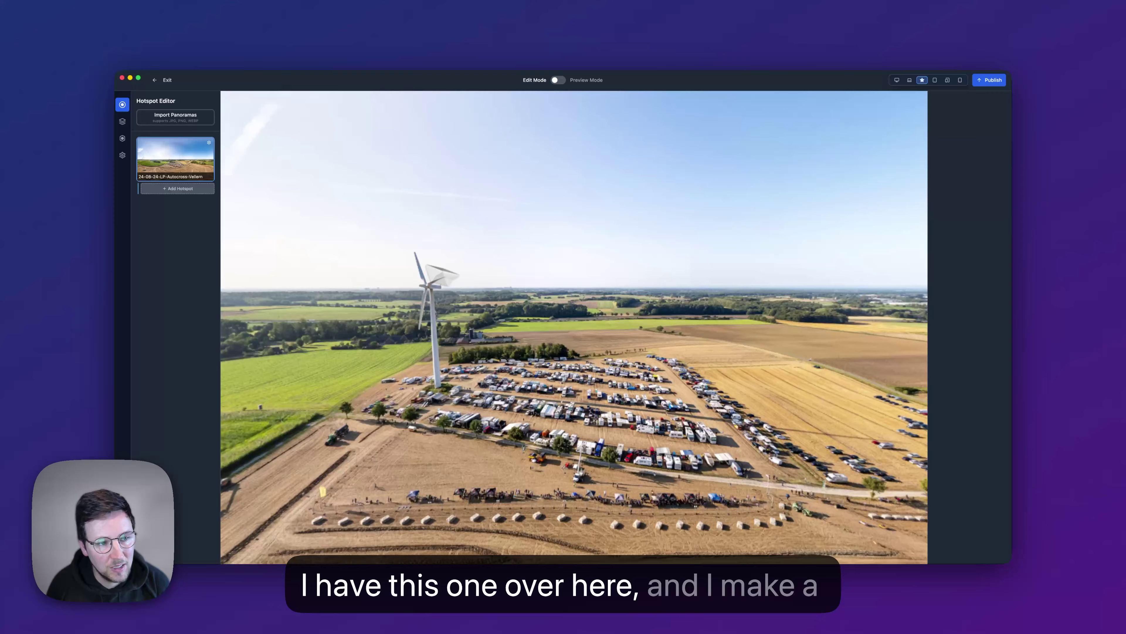
{"action": "left_click", "coordinate": [191, 189]}
{"action": "left_click", "coordinate": [515, 305]}
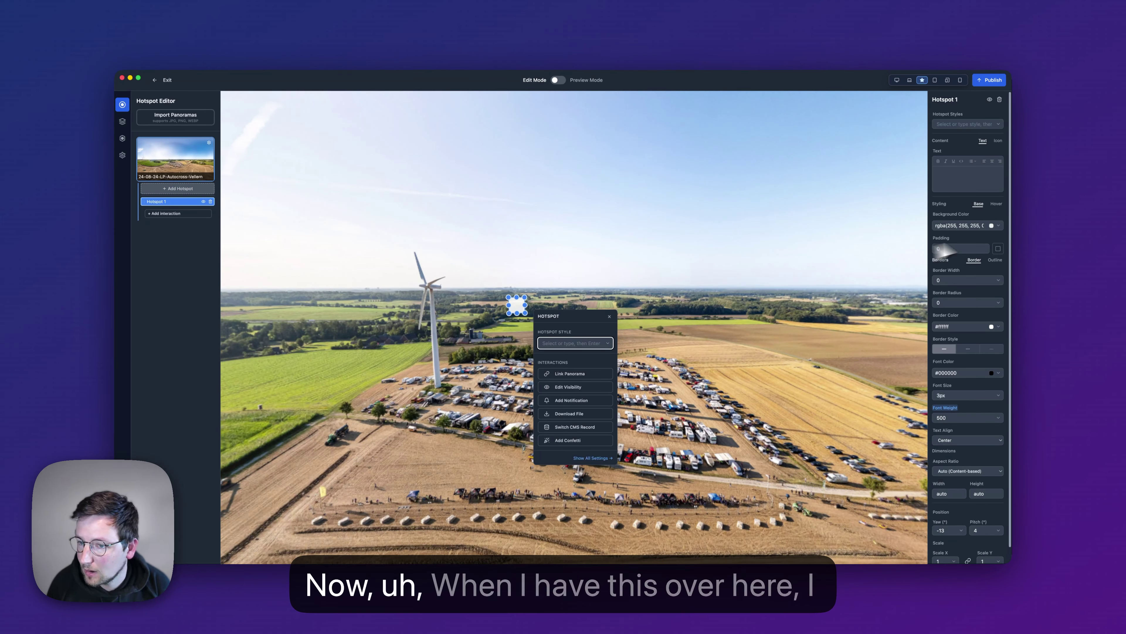
{"action": "left_click", "coordinate": [968, 224]}
{"action": "left_click", "coordinate": [1000, 226]}
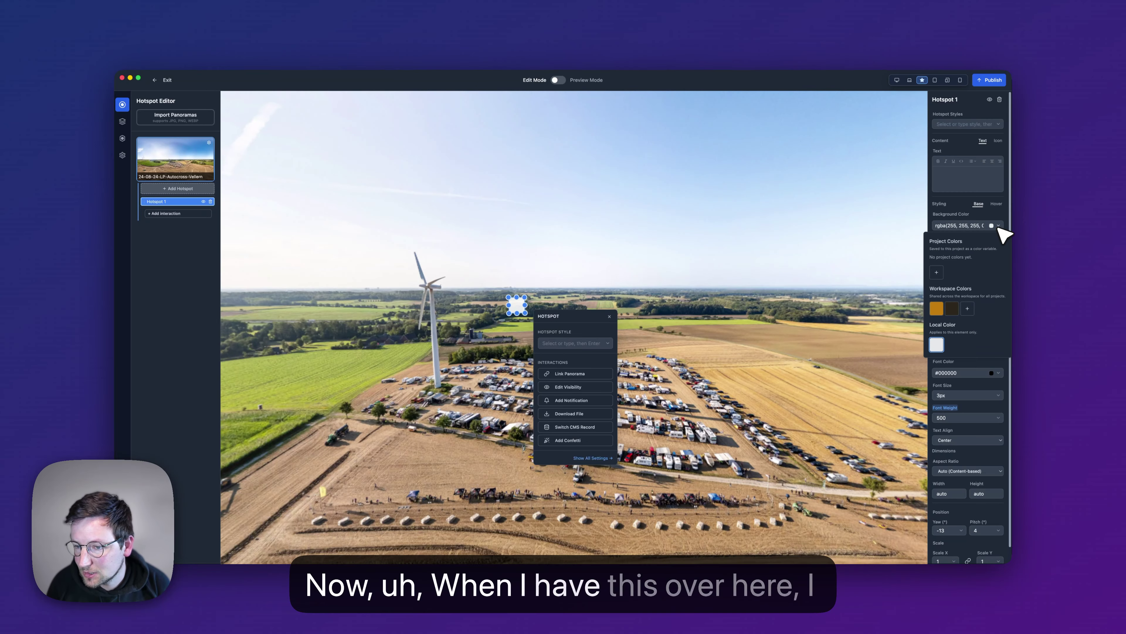
{"action": "left_click", "coordinate": [937, 307]}
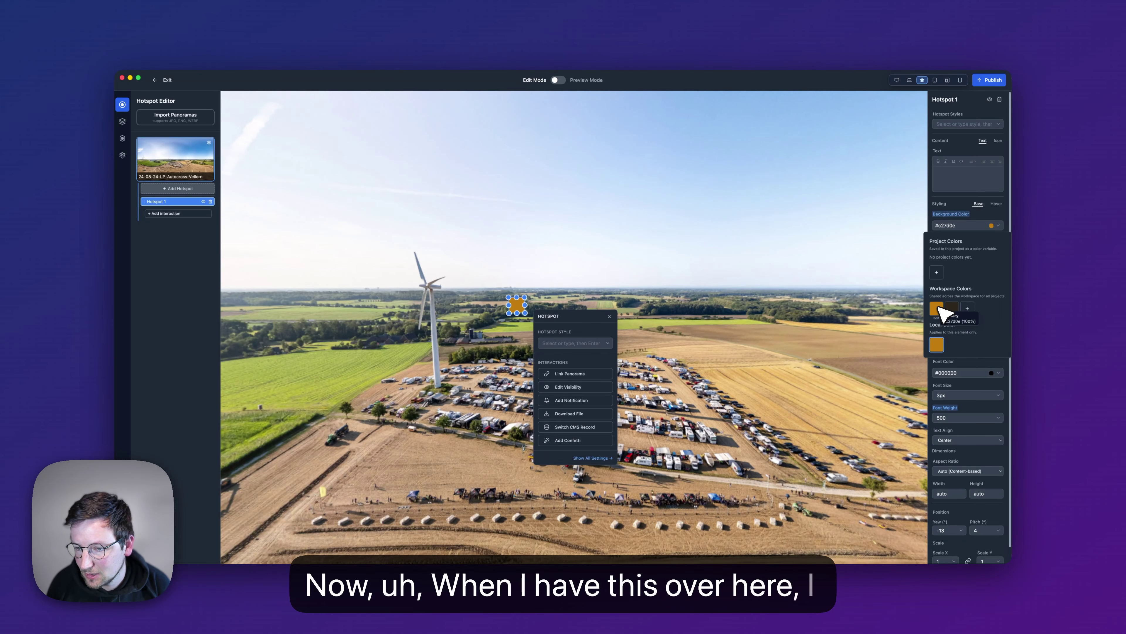
{"action": "left_click", "coordinate": [787, 297]}
- Enlarge the orange hotspot beside the wind turbine to several times its size
{"action": "left_click", "coordinate": [522, 310]}
{"action": "left_click_drag", "start_coordinate": [528, 313], "coordinate": [629, 319]}
{"action": "left_click", "coordinate": [571, 317]}
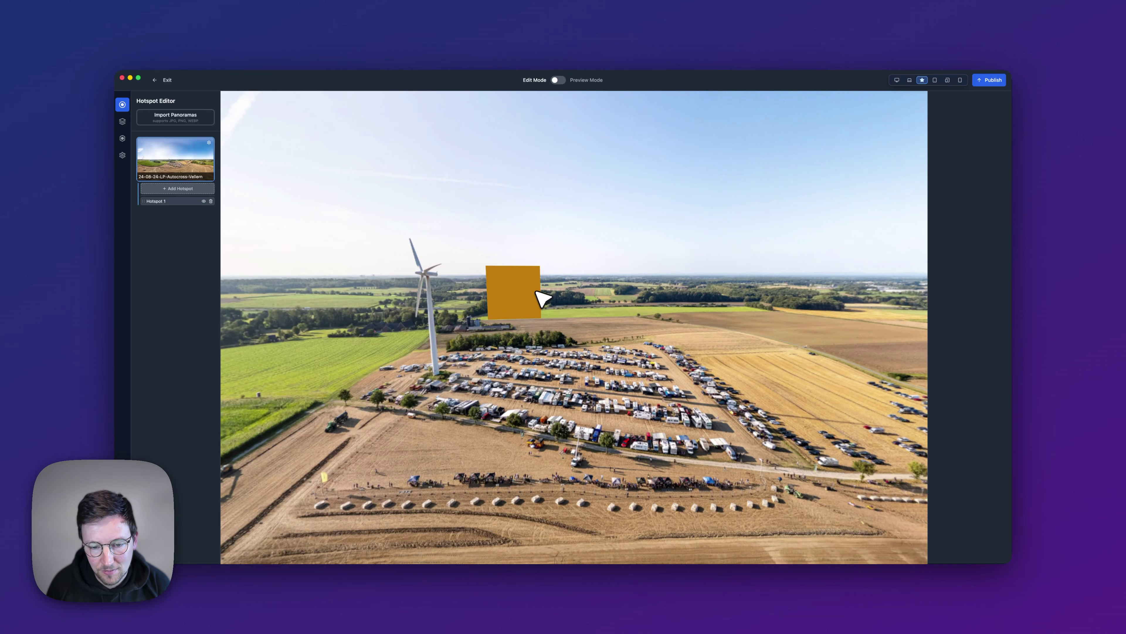
- Exit to Epic Workspace and reopen the test project to view its orange hotspot
{"action": "left_click", "coordinate": [161, 81]}
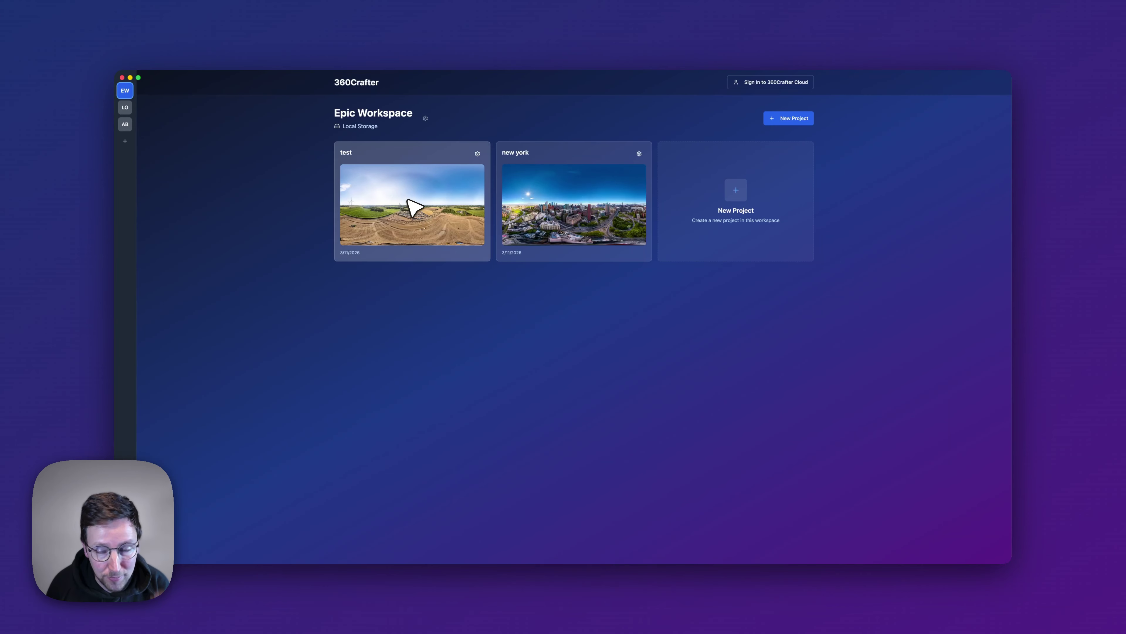
{"action": "left_click", "coordinate": [416, 209]}
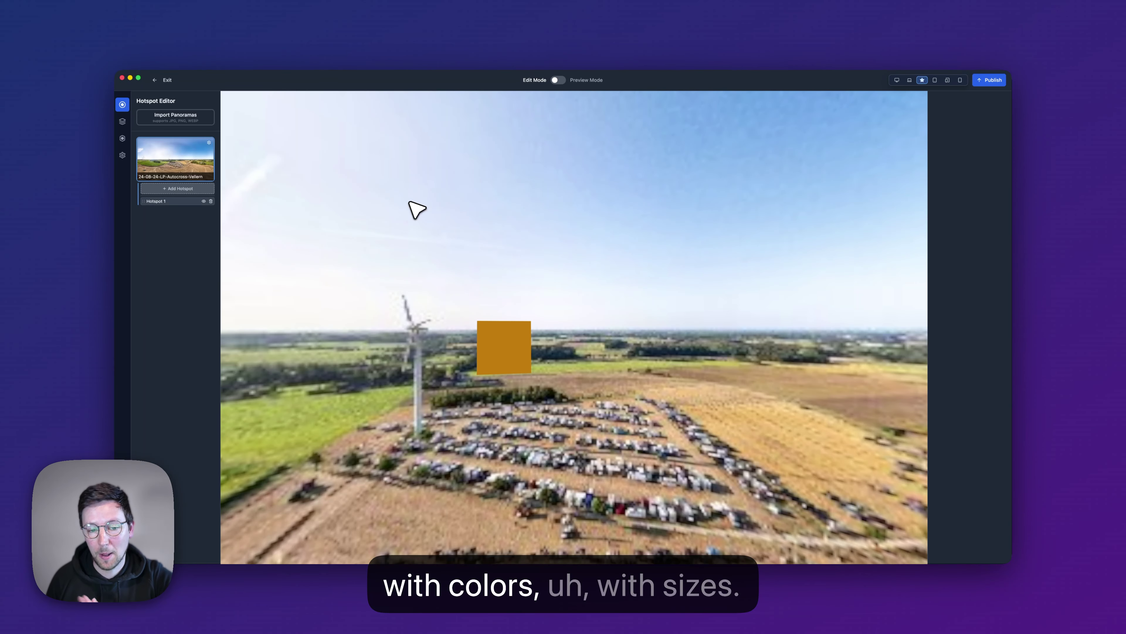
{"action": "left_click", "coordinate": [501, 347]}
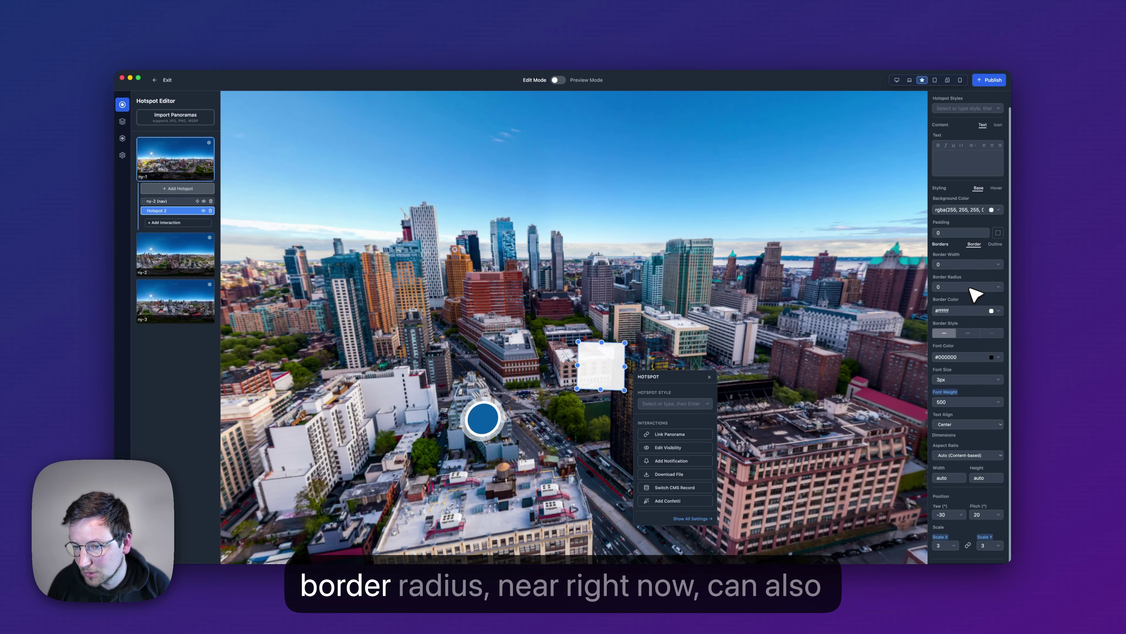
- Set the border radius of the white hotspot in the ny-1 panorama to the workspace size "circle"
{"action": "left_click", "coordinate": [985, 287]}
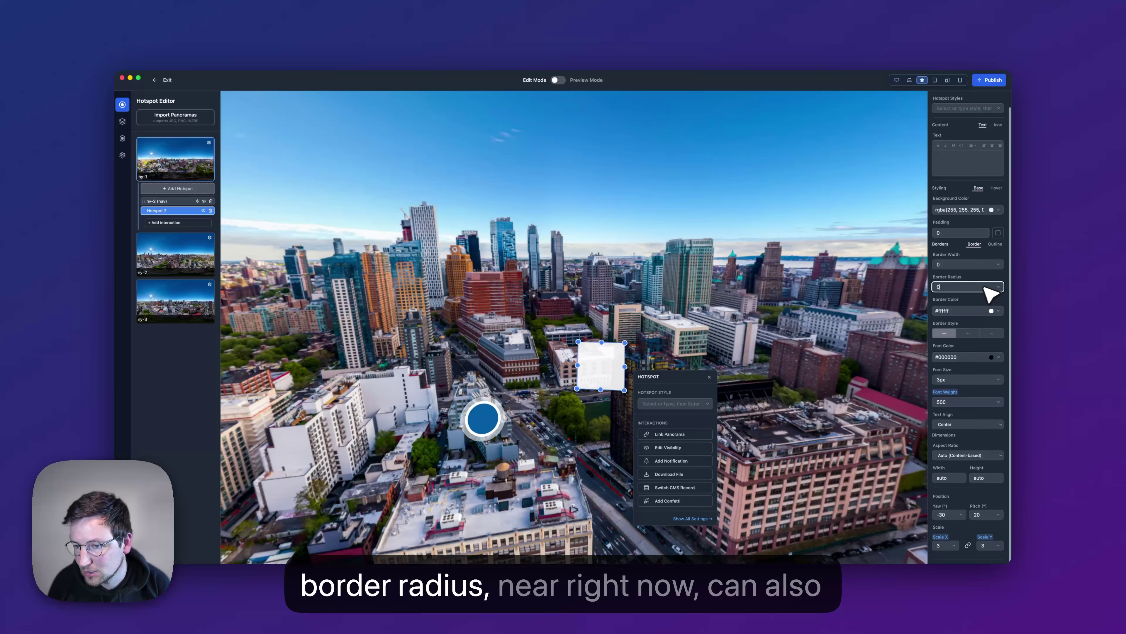
{"action": "left_click", "coordinate": [1001, 288]}
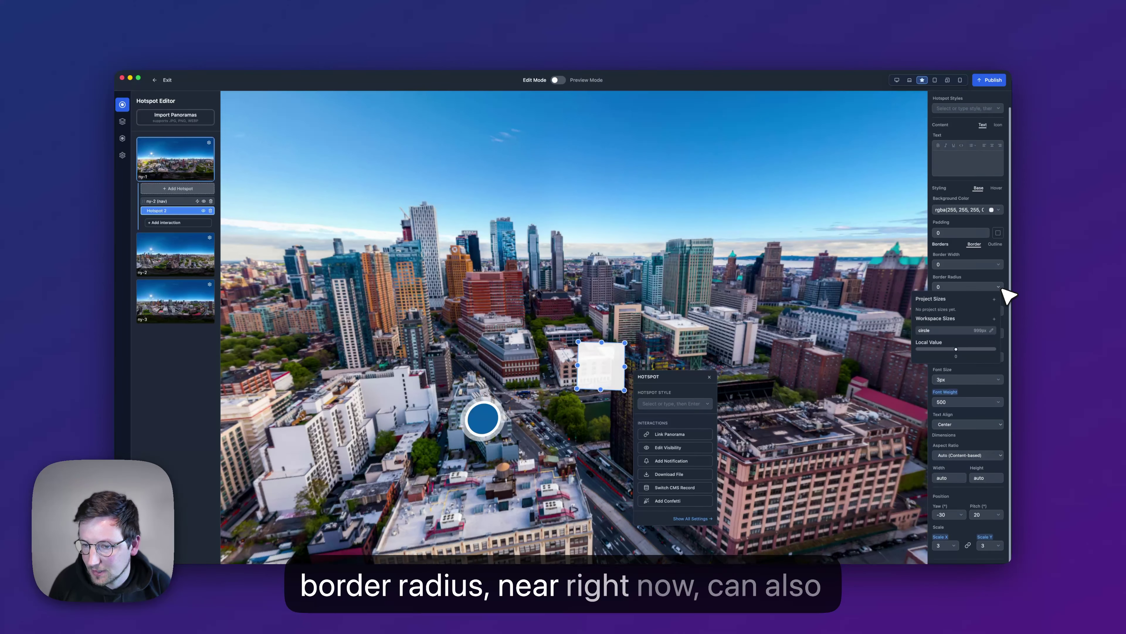
{"action": "left_click", "coordinate": [926, 330]}
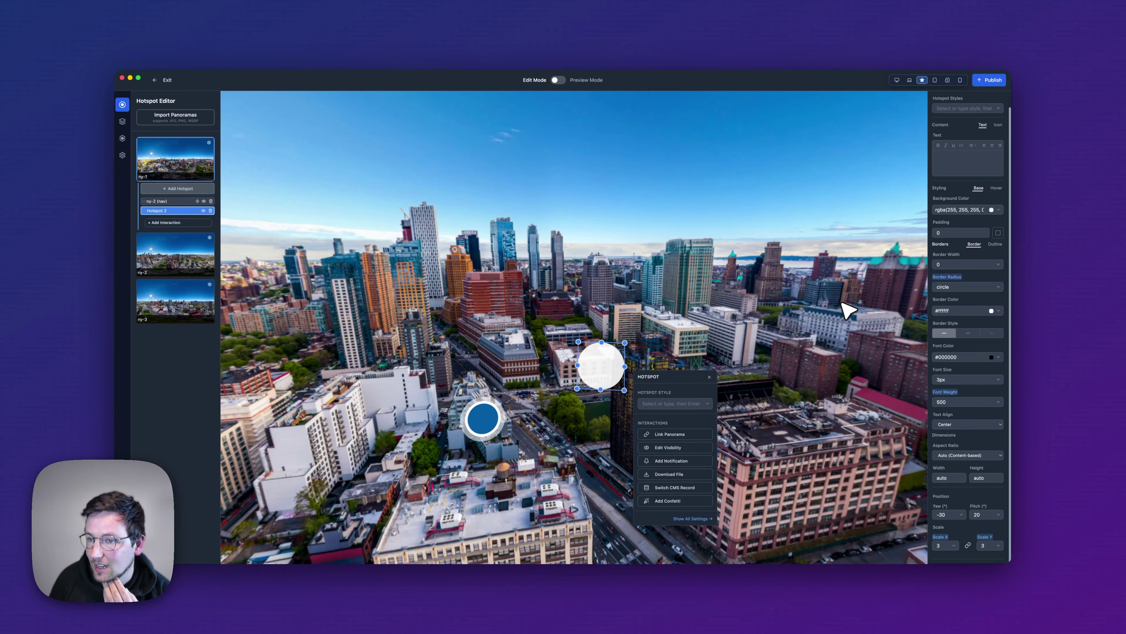
- Deselect the white hotspot and view the ny-1 panorama at the laptop breakpoint
{"action": "scroll", "coordinate": [953, 272], "scroll_direction": "up", "scroll_amount": 2}
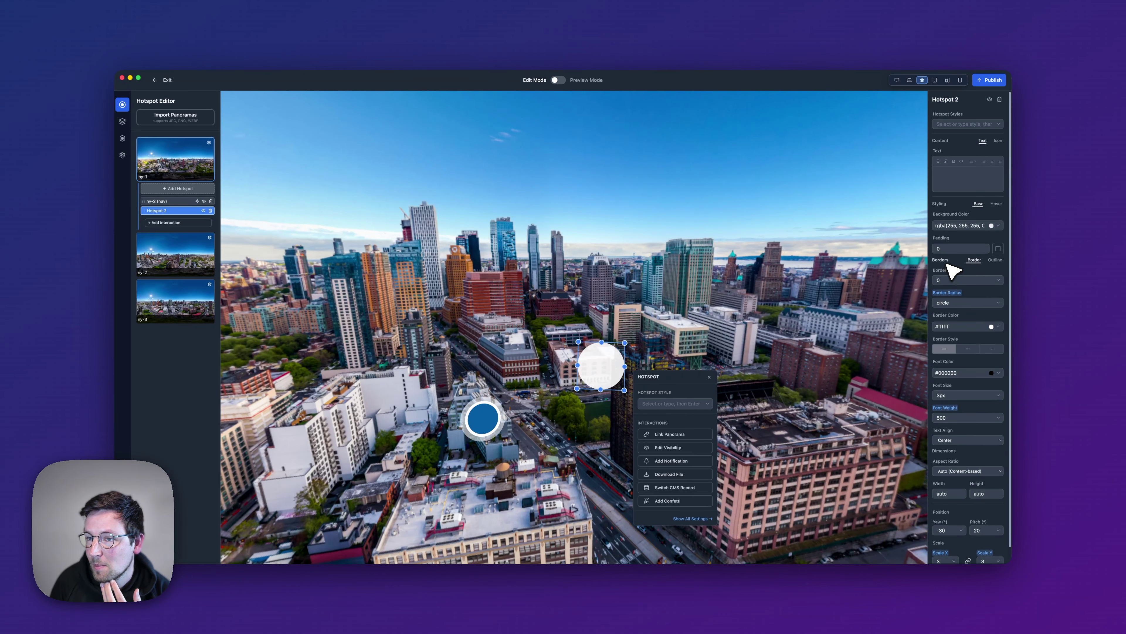
{"action": "left_click", "coordinate": [843, 209]}
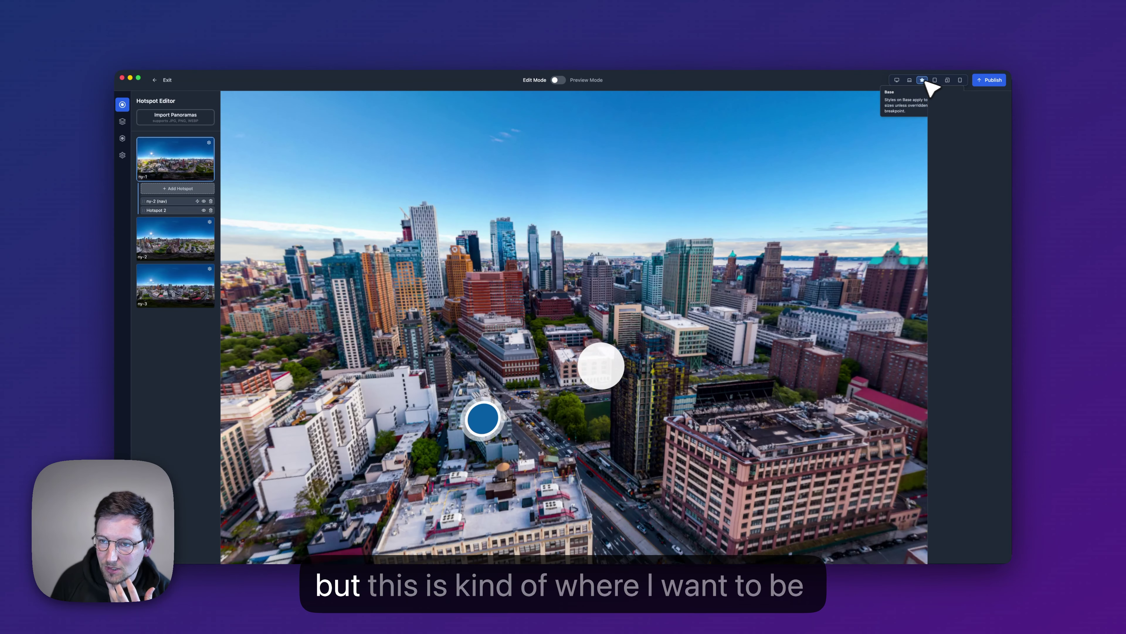
{"action": "left_click", "coordinate": [912, 80]}
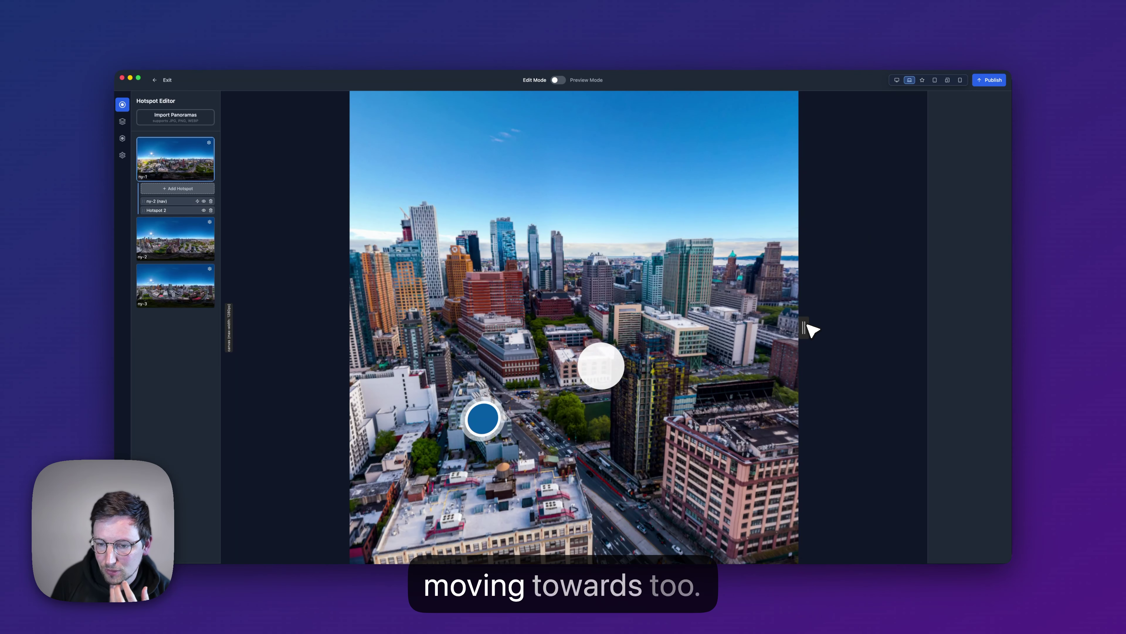
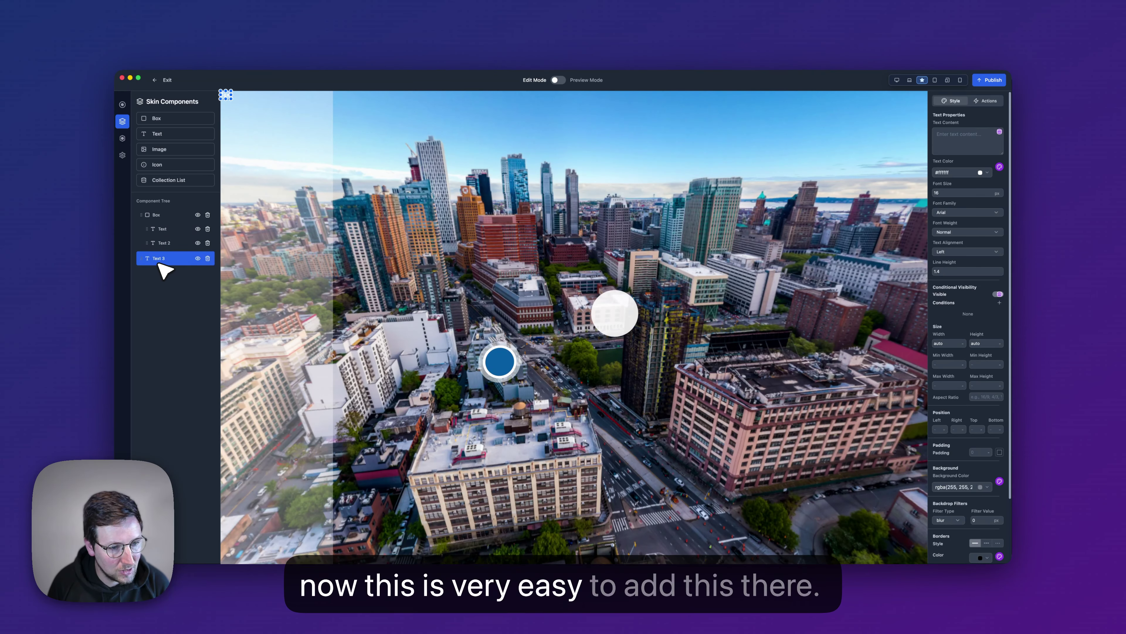
- Nest Text 3 below Text 2 inside the Box, and align the box's content to the middle left
{"action": "left_click_drag", "start_coordinate": [157, 262], "coordinate": [181, 322]}
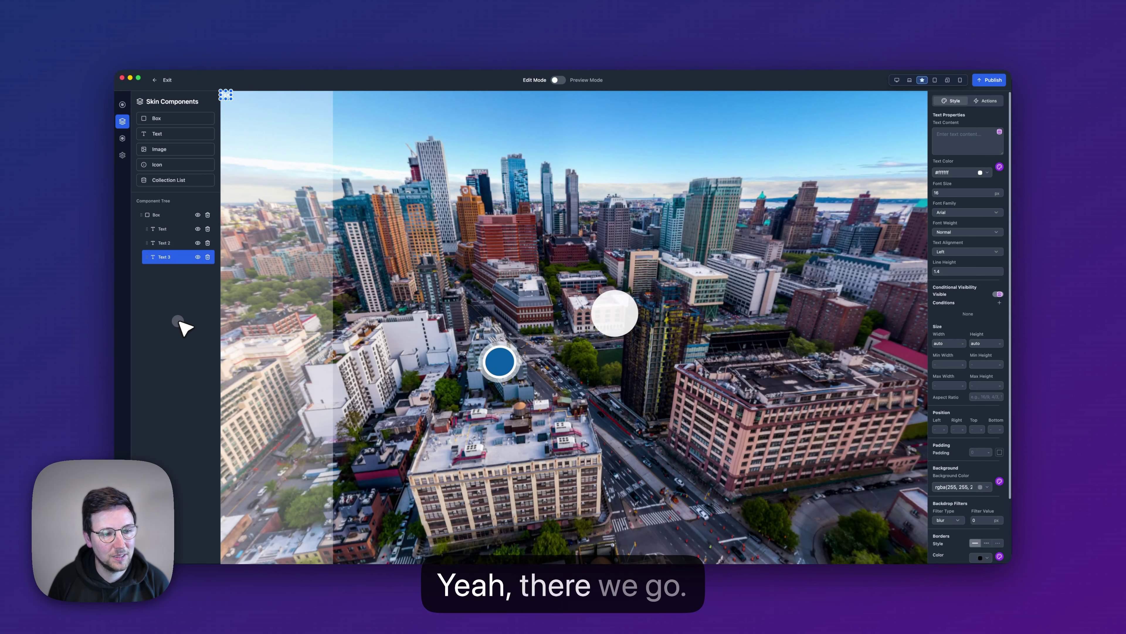
{"action": "left_click", "coordinate": [181, 322]}
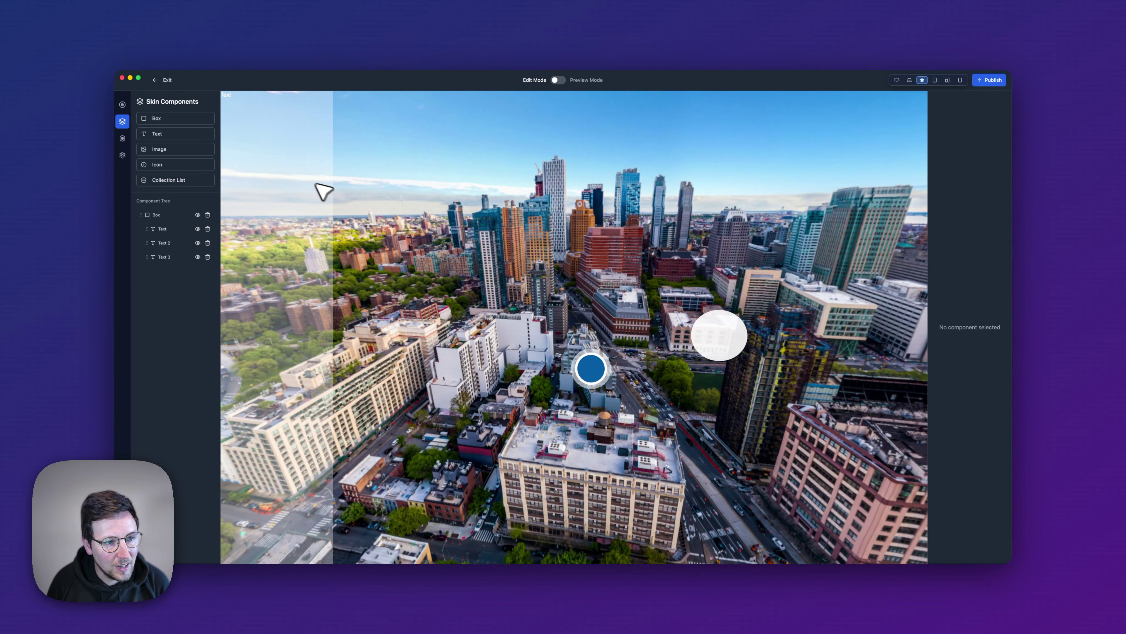
{"action": "left_click", "coordinate": [319, 188]}
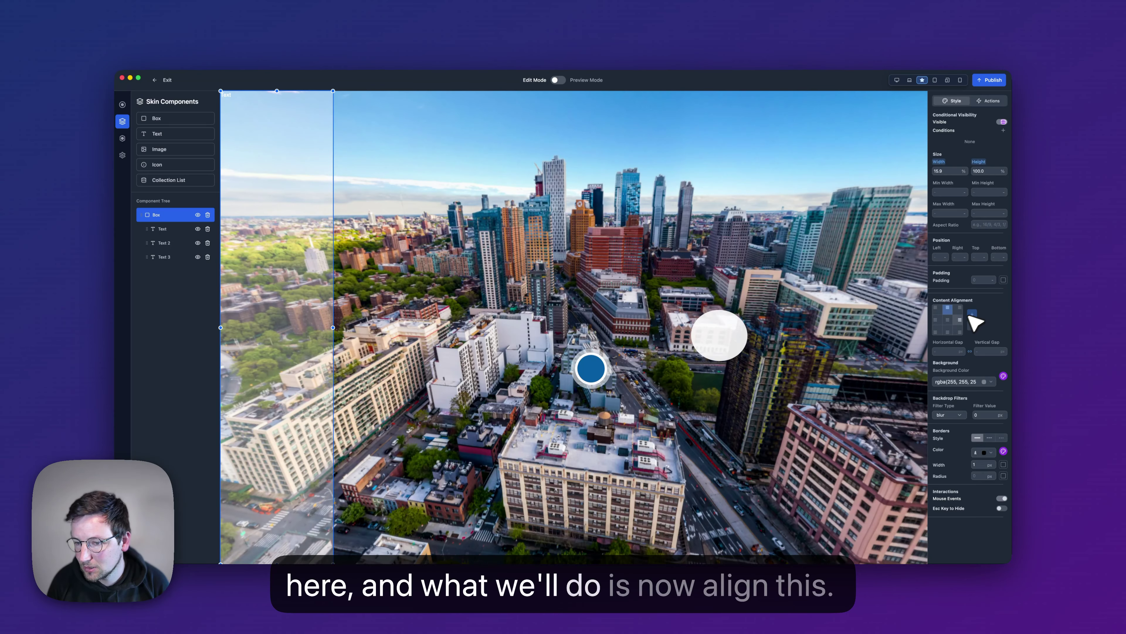
{"action": "left_click", "coordinate": [948, 320]}
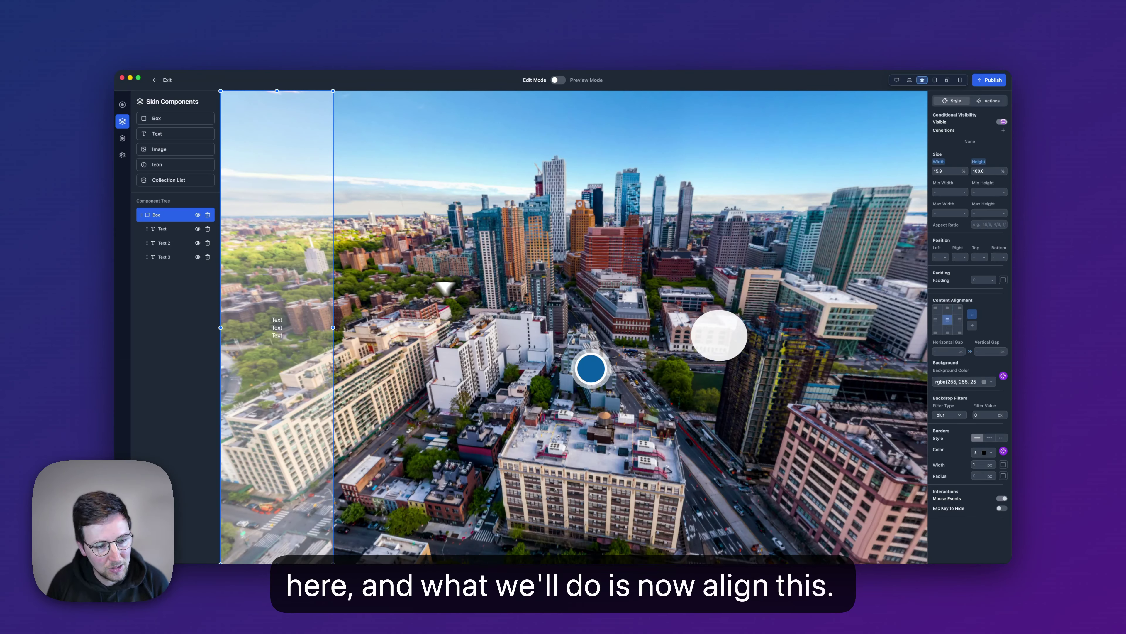
{"action": "left_click", "coordinate": [935, 321]}
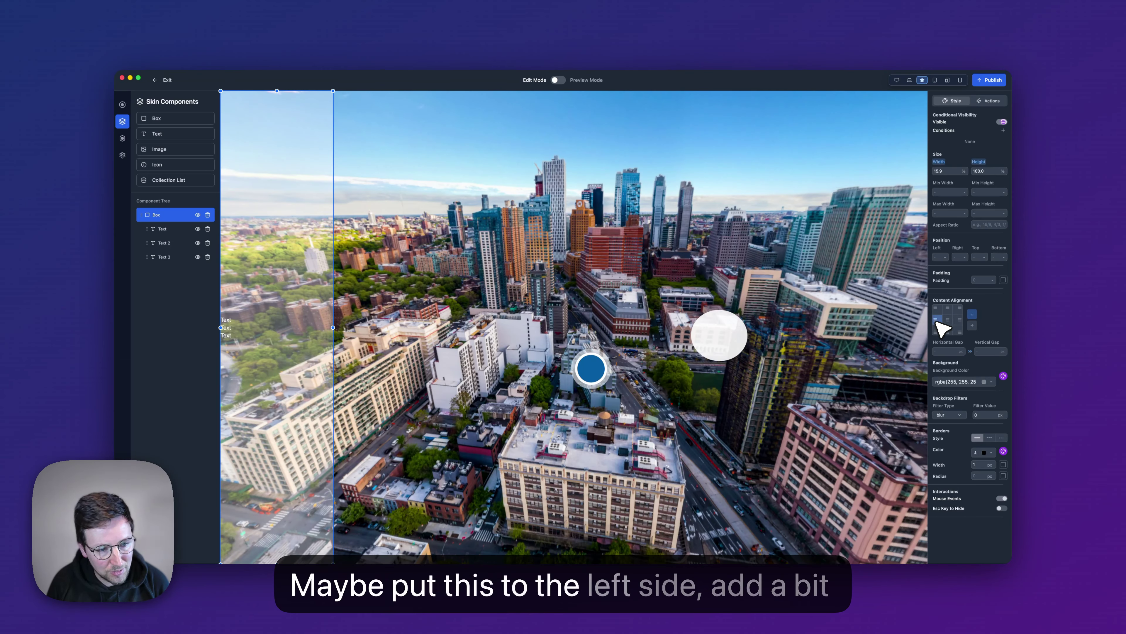
- Set the sidebar Box's left padding to 20 px and its horizontal and vertical gaps to 5
{"action": "left_click", "coordinate": [983, 279]}
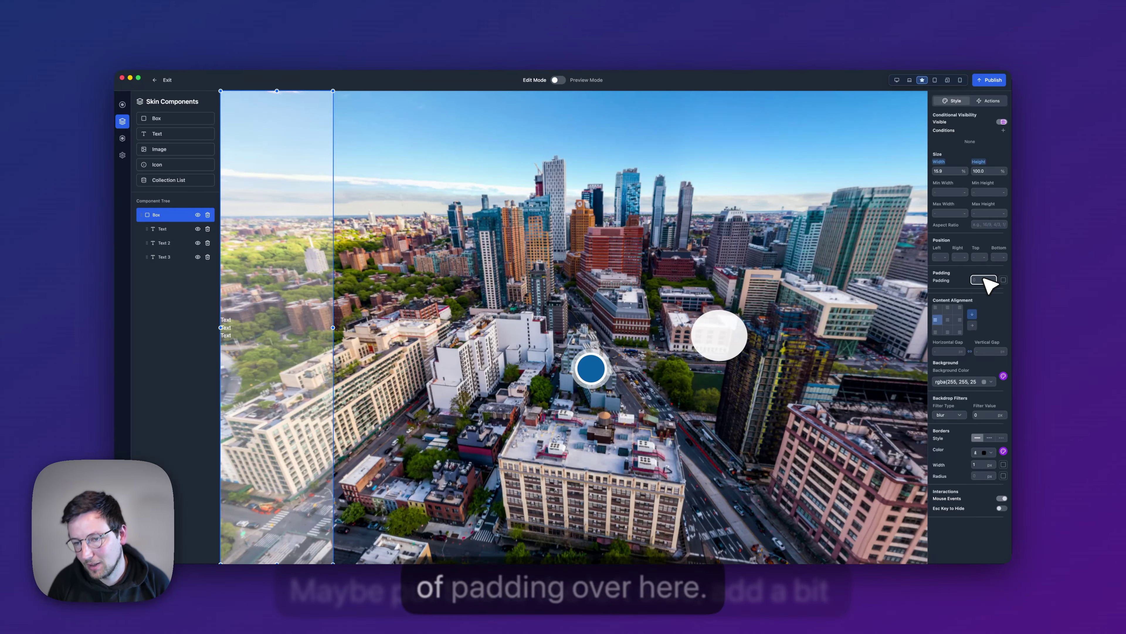
{"action": "left_click", "coordinate": [1004, 279]}
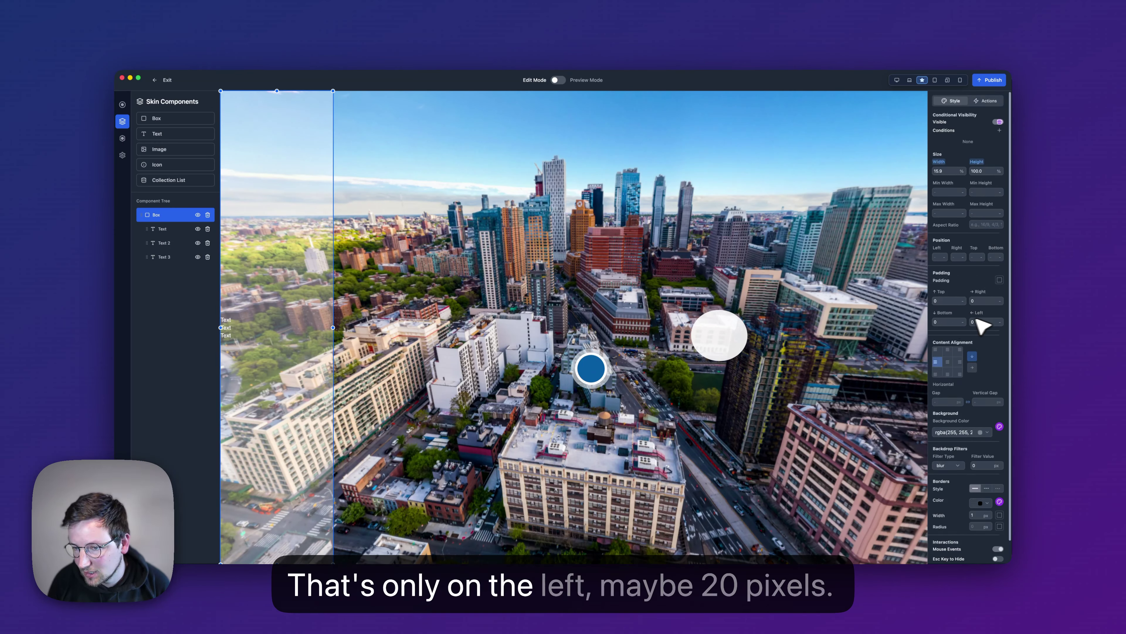
{"action": "key", "text": "super+a"}
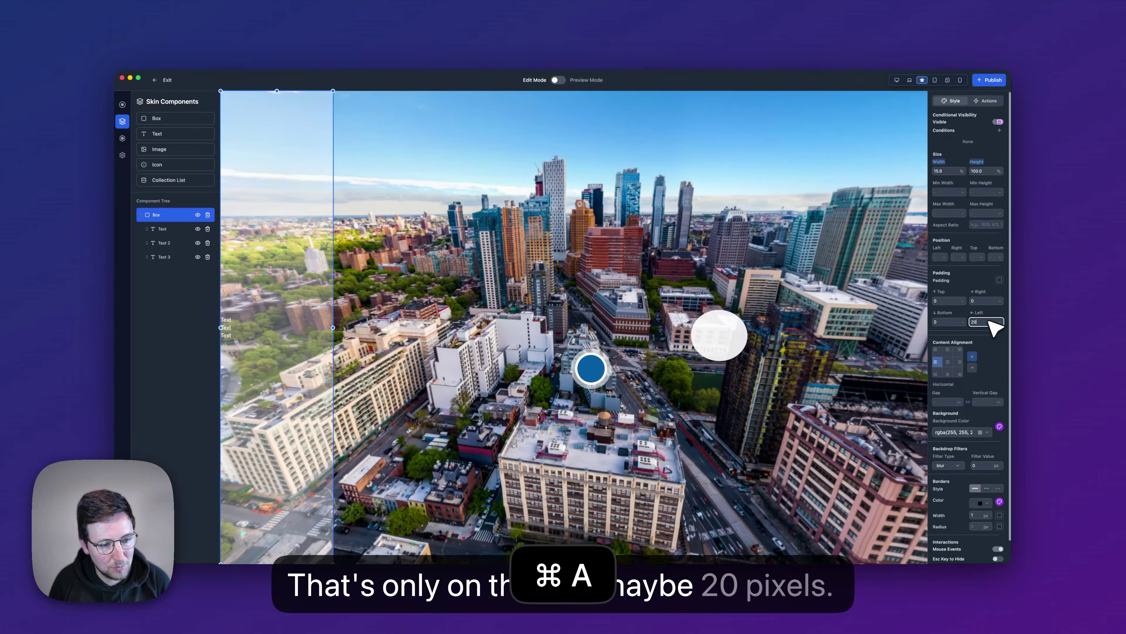
{"action": "type", "text": "20"}
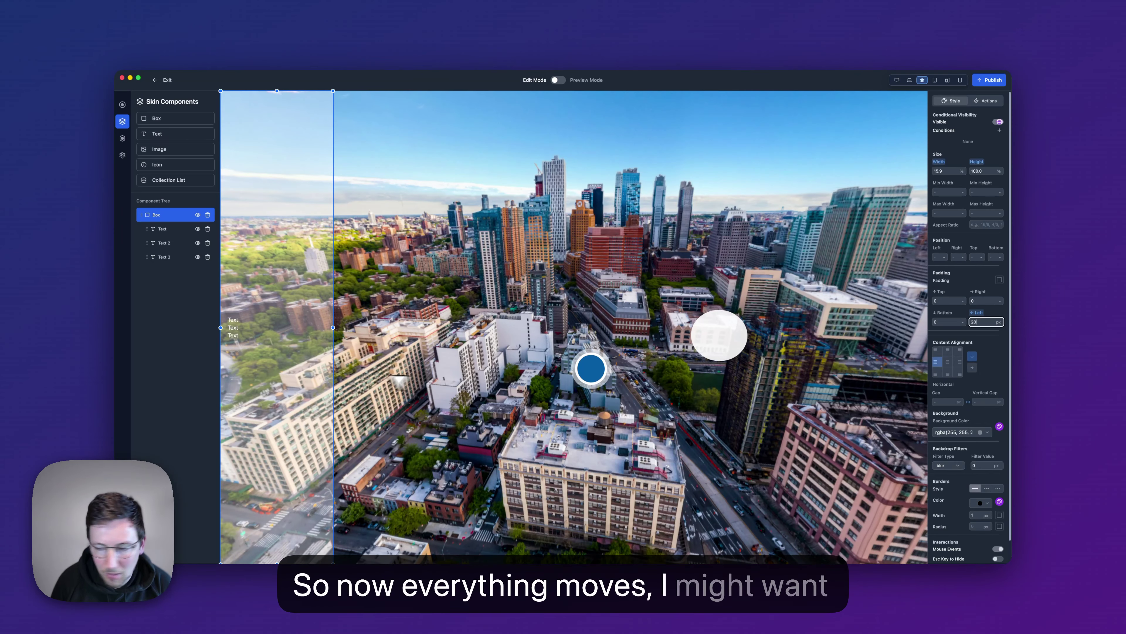
{"action": "left_click", "coordinate": [950, 404]}
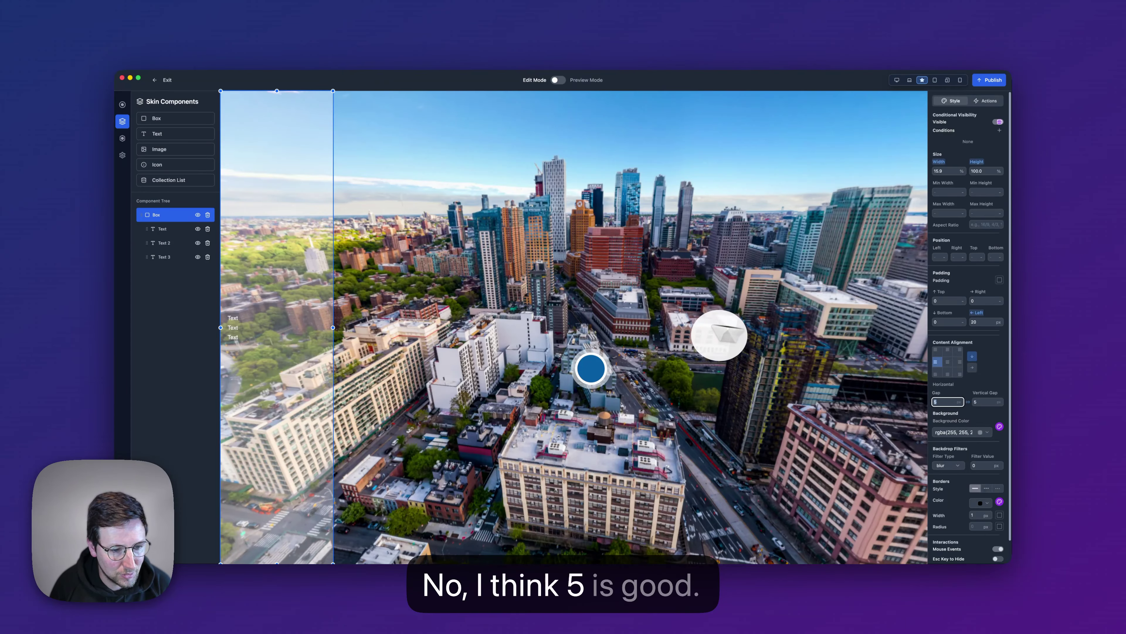
- Set the content of the Box's three texts to "Pano 1", "Pano 2" and "Pano 3", and clear the selection
{"action": "left_click", "coordinate": [240, 317]}
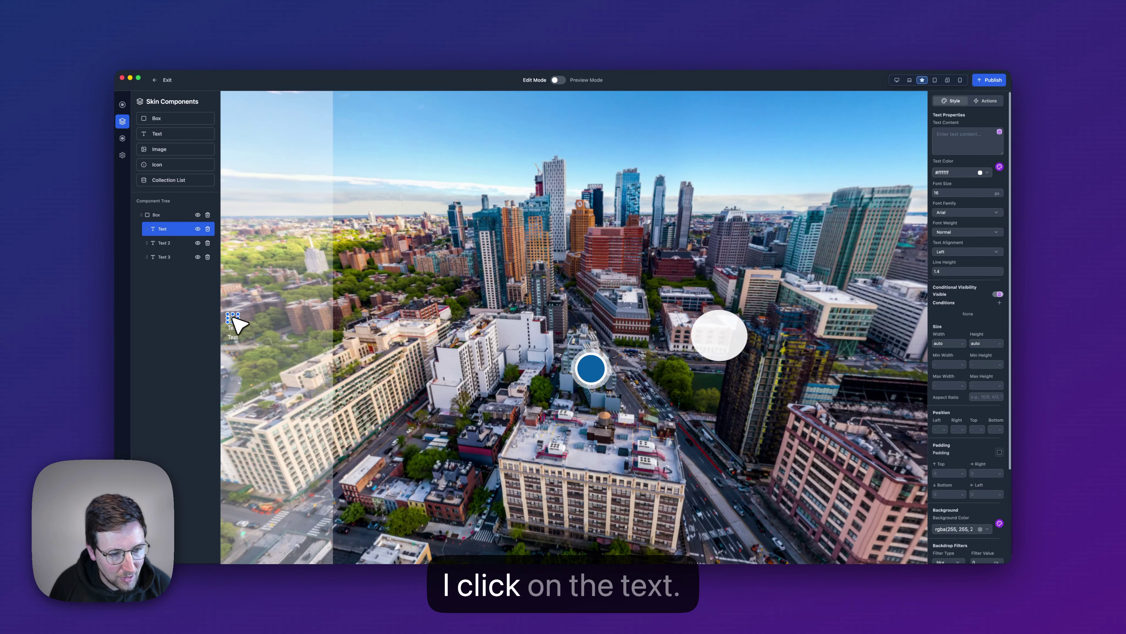
{"action": "left_click", "coordinate": [953, 149]}
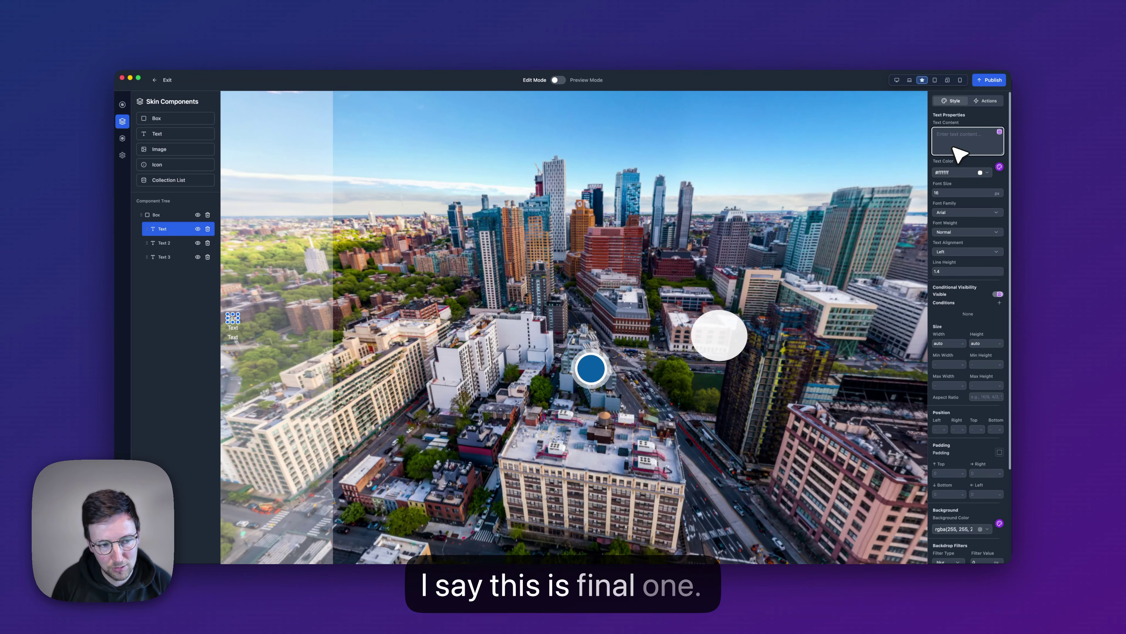
{"action": "left_click", "coordinate": [182, 243]}
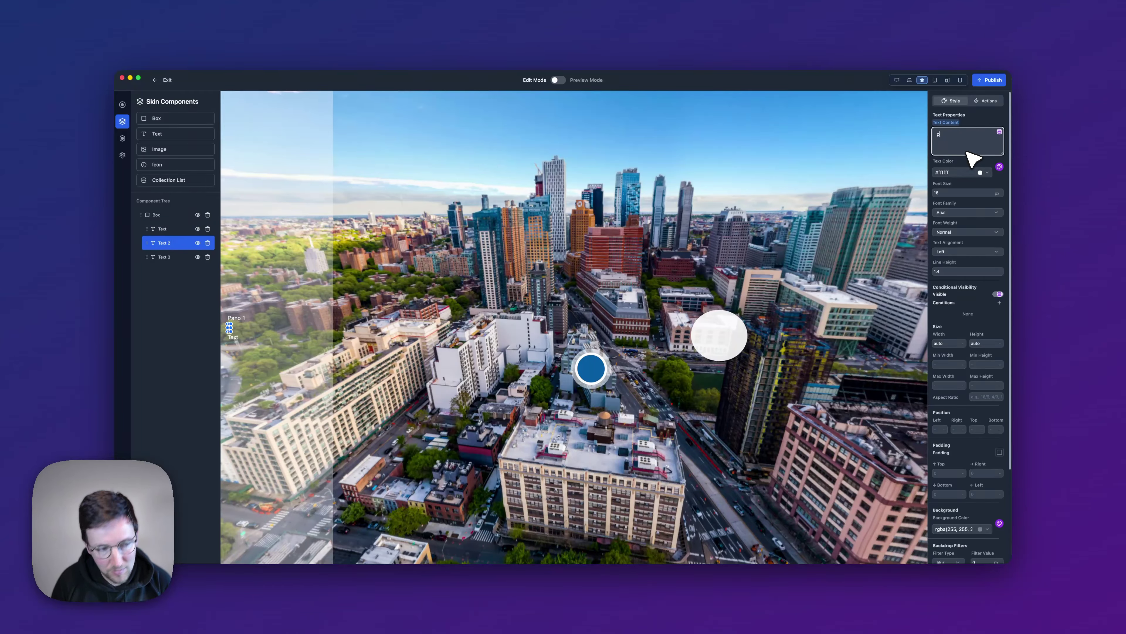
{"action": "left_click", "coordinate": [238, 342]}
{"action": "left_click", "coordinate": [958, 145]}
{"action": "type", "text": "pano"}
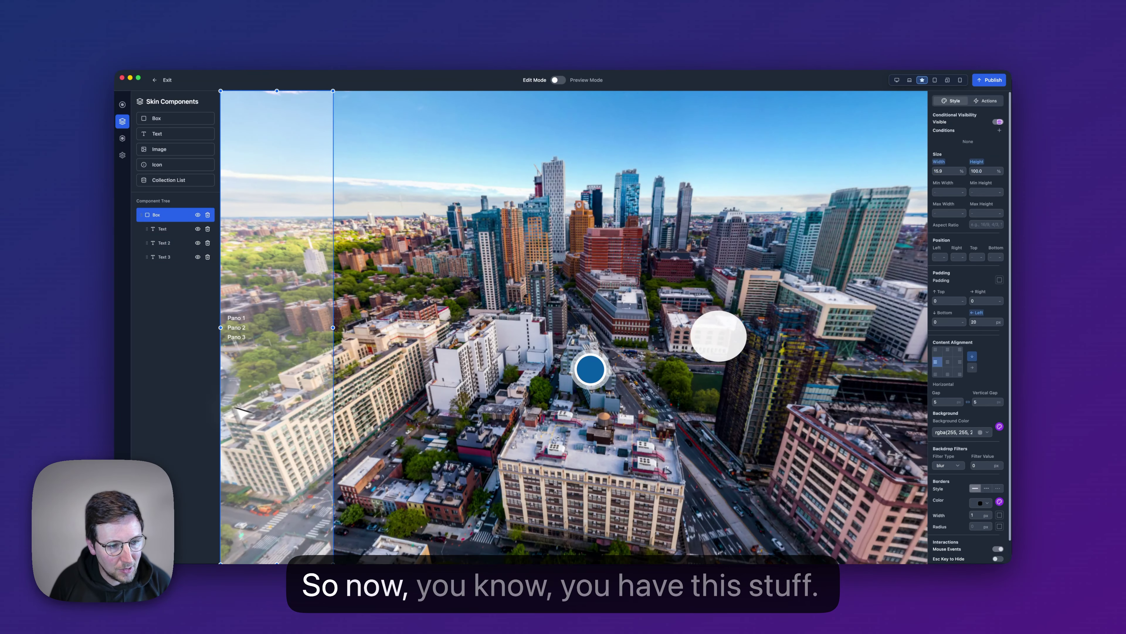
{"action": "left_click", "coordinate": [209, 402]}
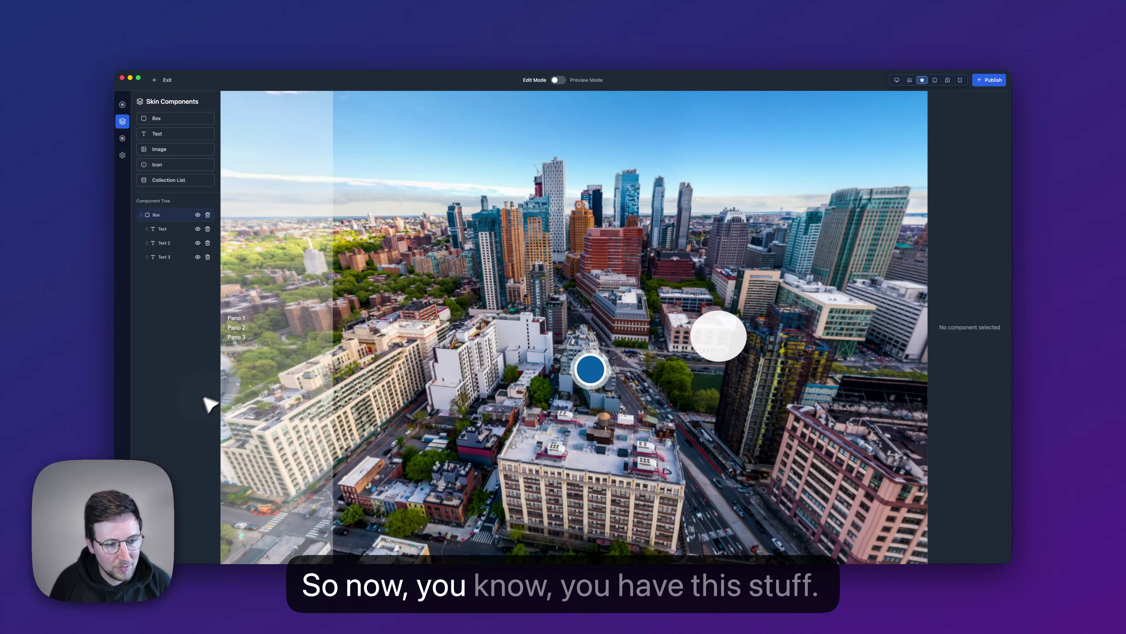
- Widen the Pano 2 and Pano 3 texts across the sidebar and extend Pano 1 to 100% width
{"action": "left_click", "coordinate": [245, 328]}
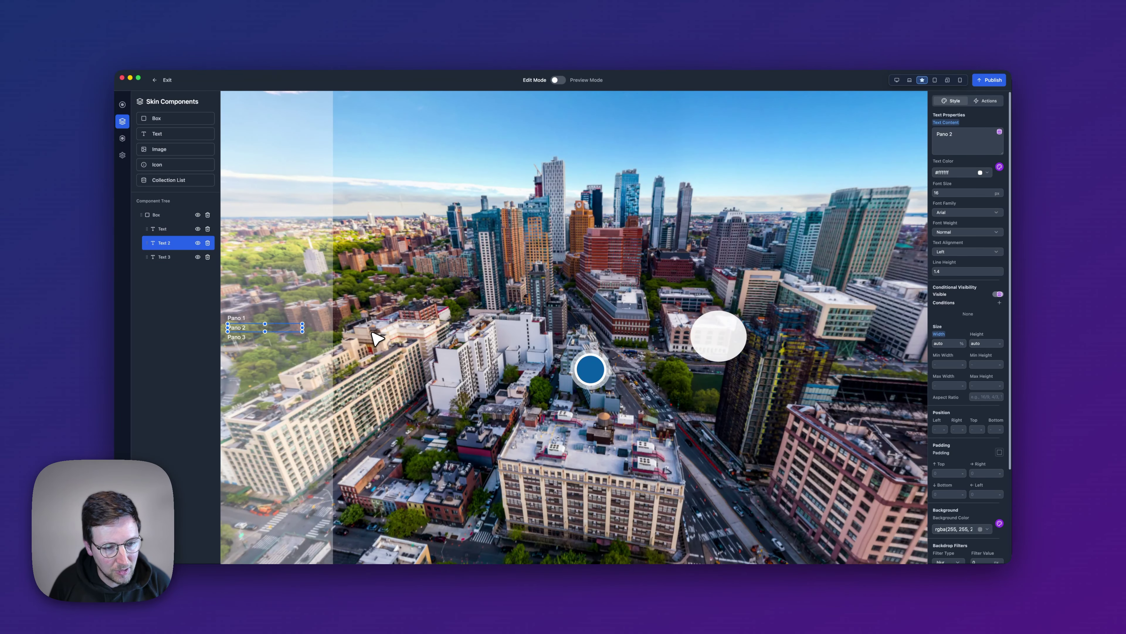
{"action": "left_click_drag", "start_coordinate": [373, 332], "coordinate": [361, 335]}
{"action": "left_click", "coordinate": [253, 340]}
{"action": "left_click", "coordinate": [253, 339]}
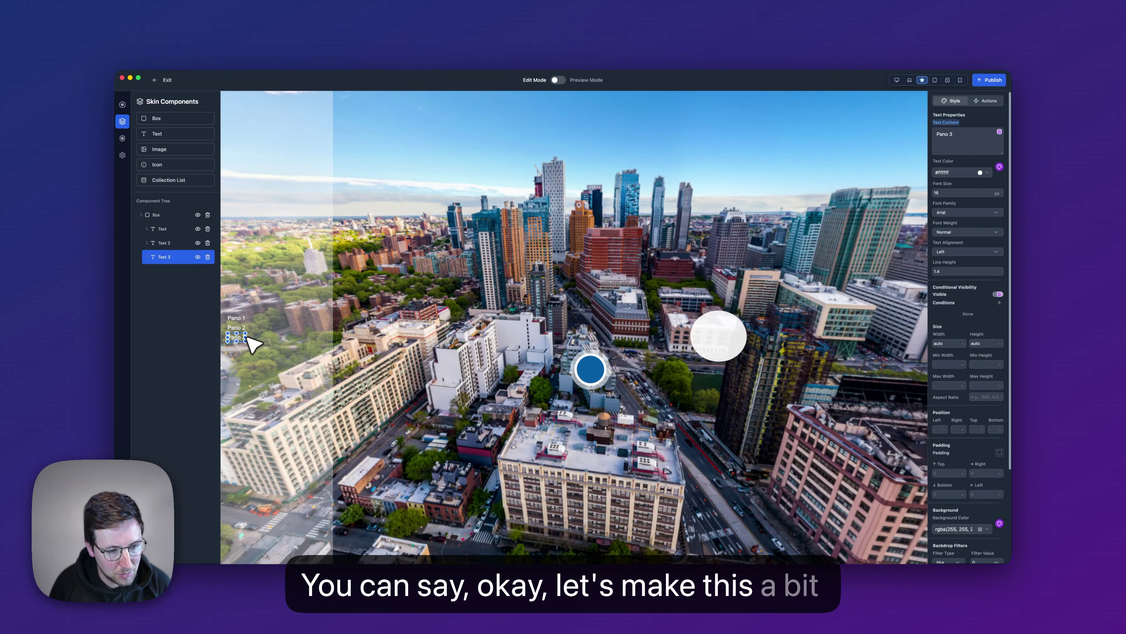
{"action": "left_click_drag", "start_coordinate": [329, 338], "coordinate": [309, 333]}
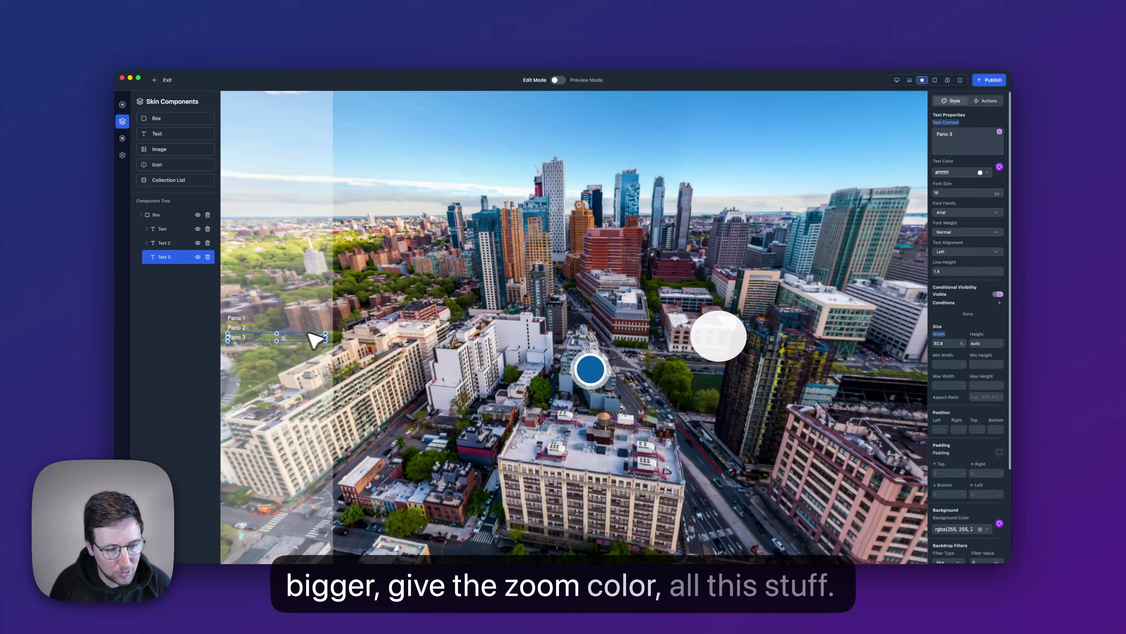
{"action": "left_click", "coordinate": [244, 318]}
{"action": "left_click_drag", "start_coordinate": [246, 318], "coordinate": [343, 321]}
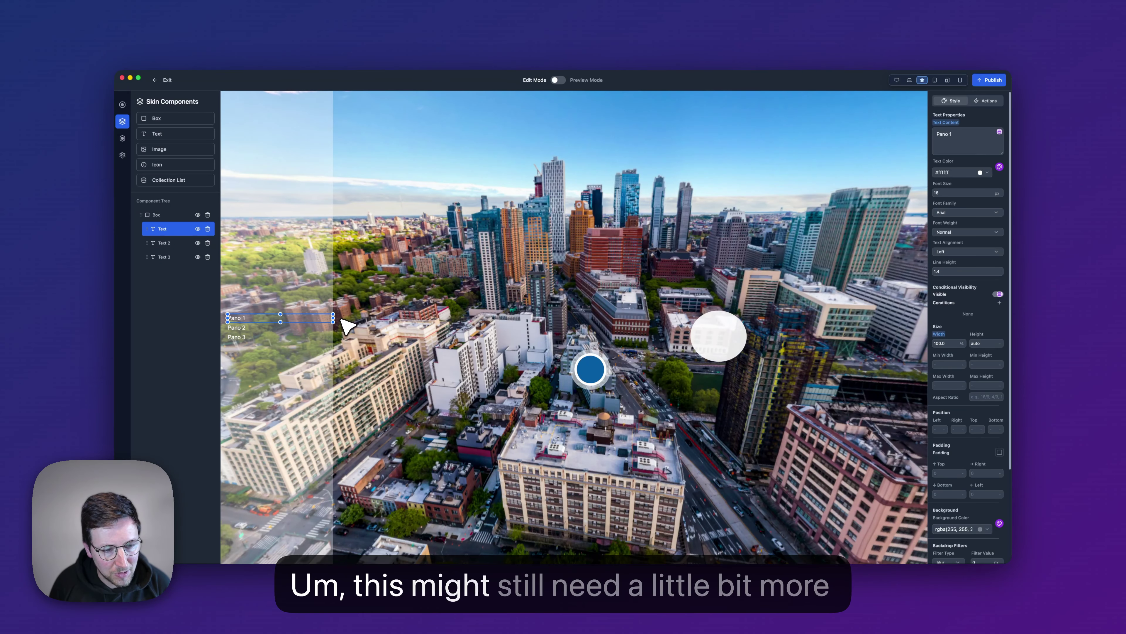
{"action": "left_click", "coordinate": [272, 293]}
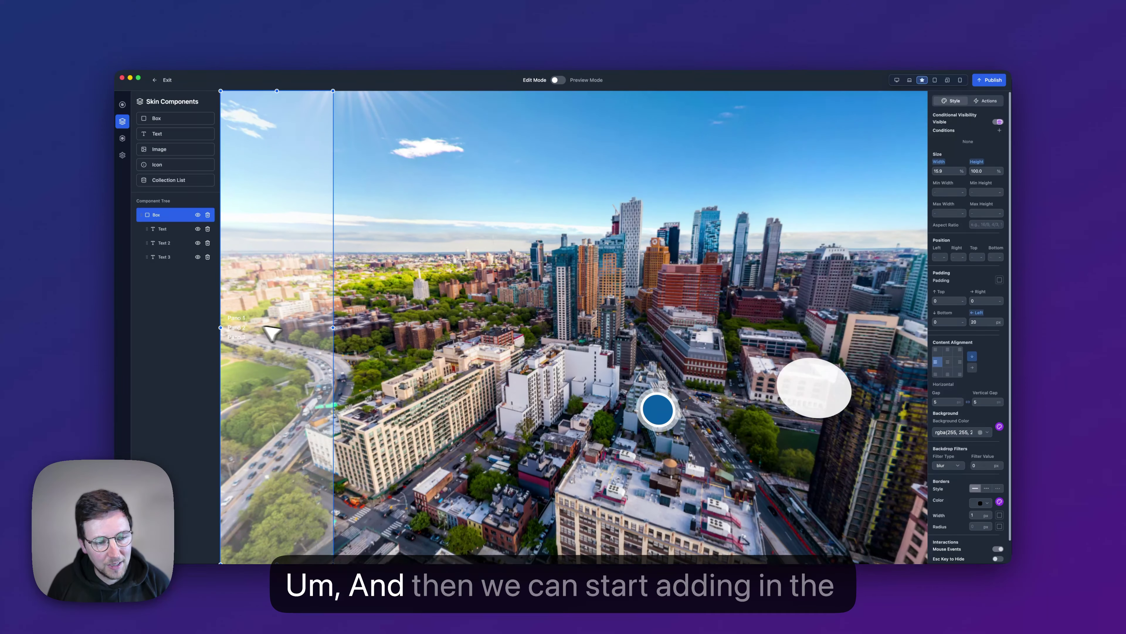
- Link the Pano 1 text to panorama ny-1 and the Pano 2 text to ny-2, both with the default view transition
{"action": "left_click", "coordinate": [247, 318]}
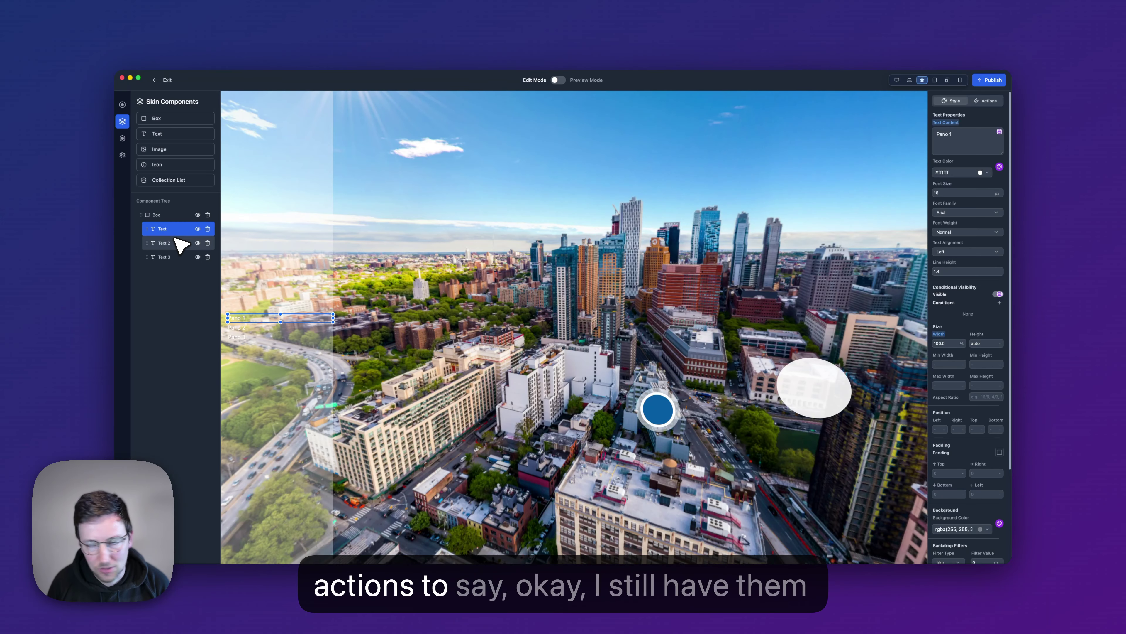
{"action": "left_click", "coordinate": [1000, 102]}
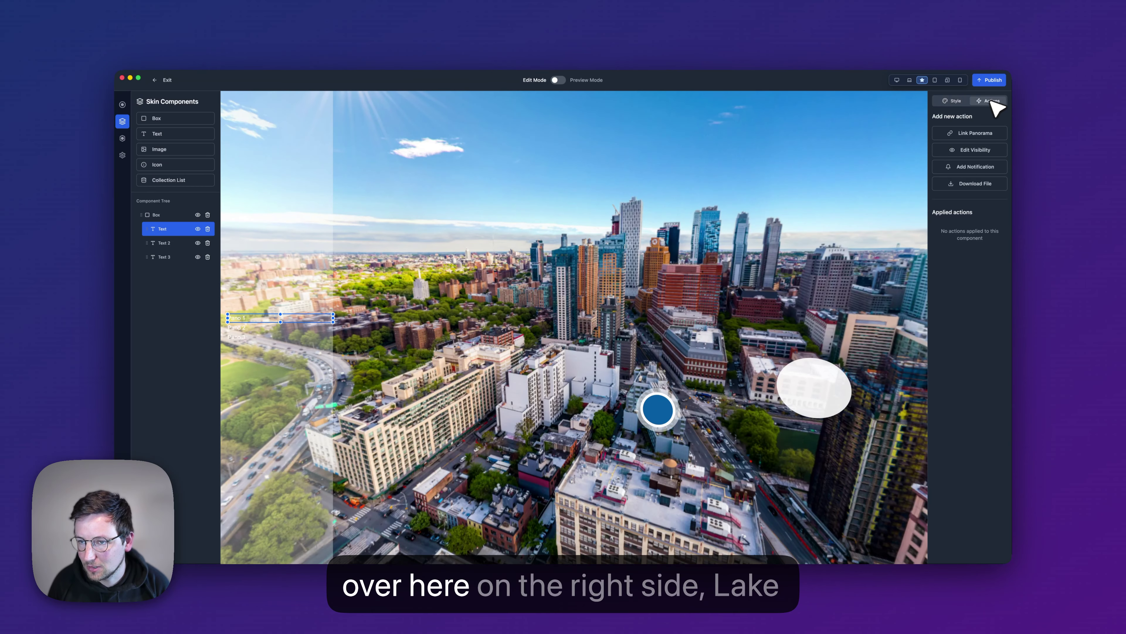
{"action": "left_click", "coordinate": [971, 134]}
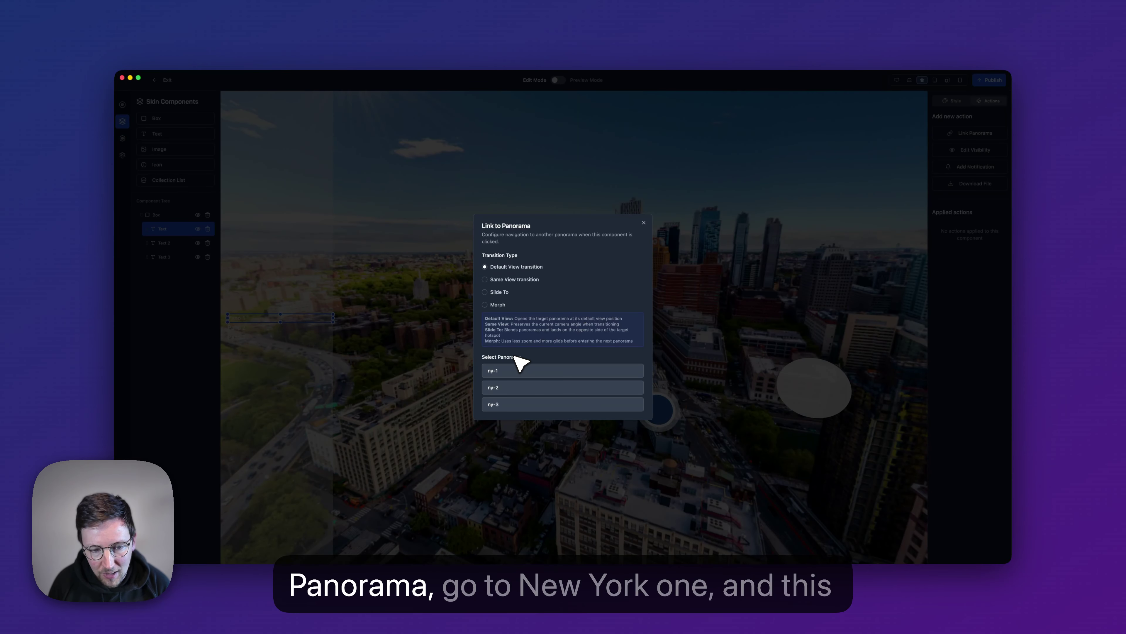
{"action": "left_click", "coordinate": [506, 371]}
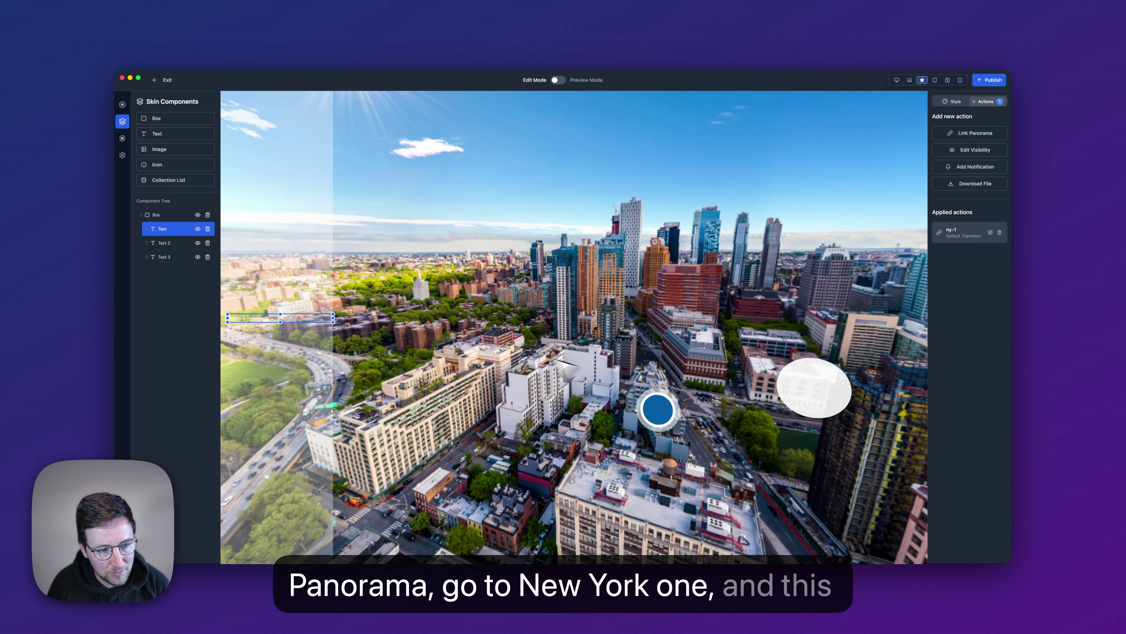
{"action": "left_click", "coordinate": [243, 327]}
{"action": "left_click", "coordinate": [975, 133]}
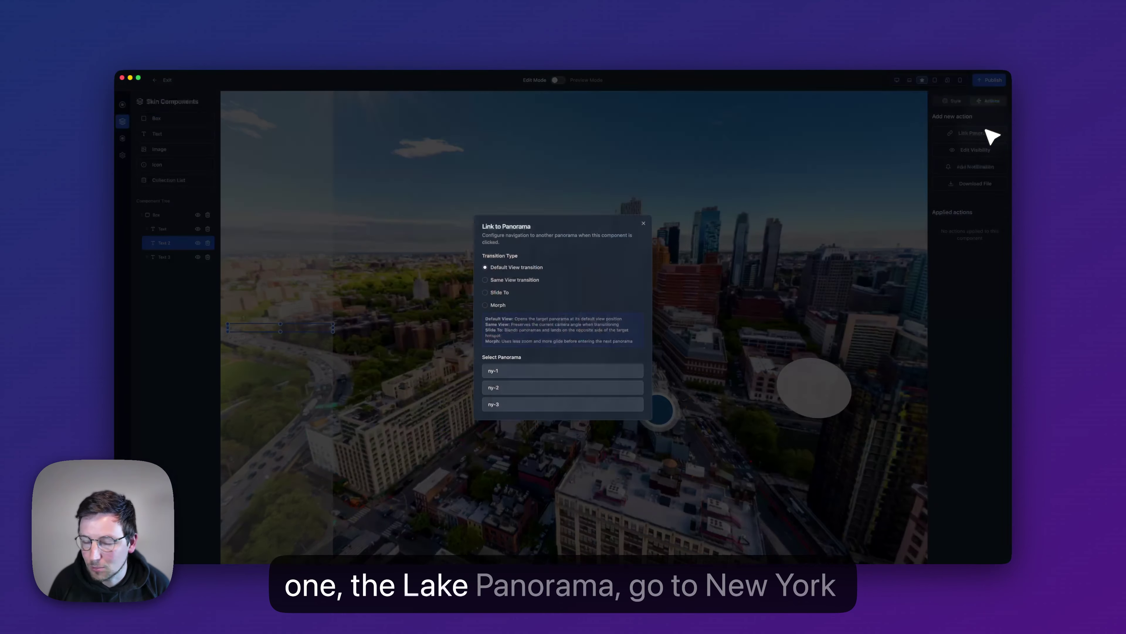
{"action": "left_click", "coordinate": [510, 388]}
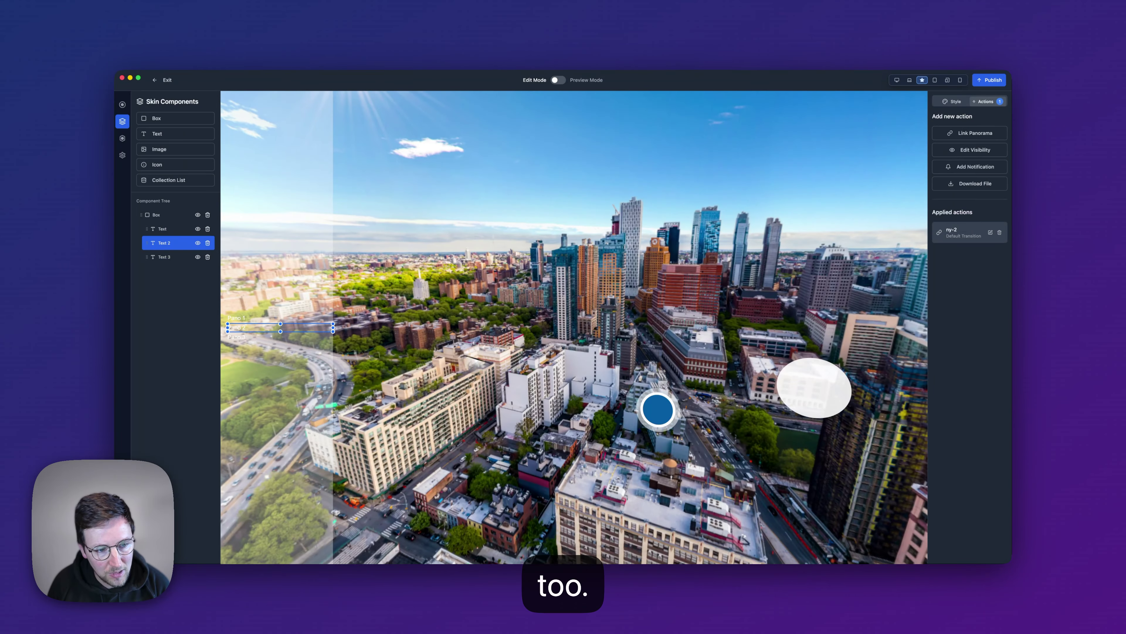
- Preview the tour, try a sidebar panorama link and look around the scene
{"action": "left_click", "coordinate": [567, 80]}
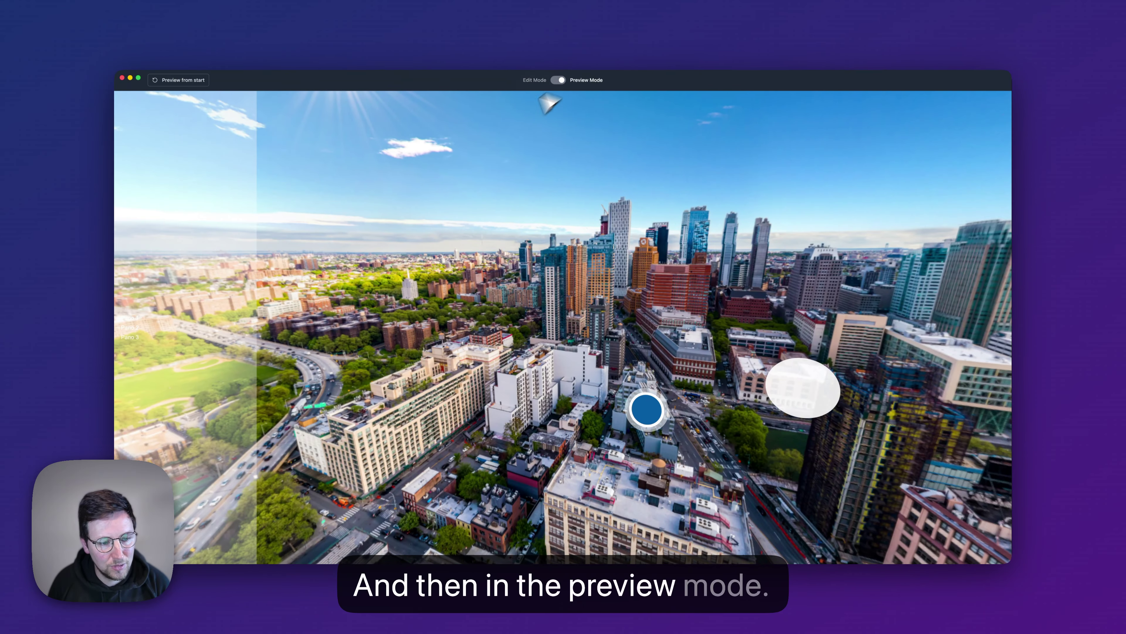
{"action": "left_click", "coordinate": [130, 327]}
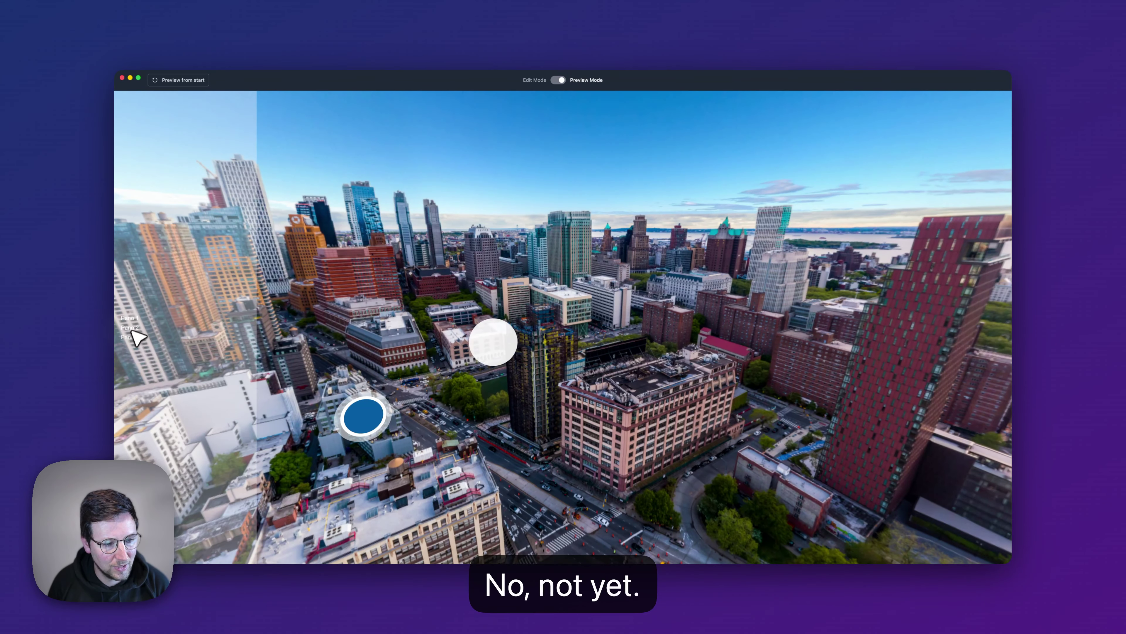
{"action": "left_click_drag", "start_coordinate": [519, 300], "coordinate": [586, 268]}
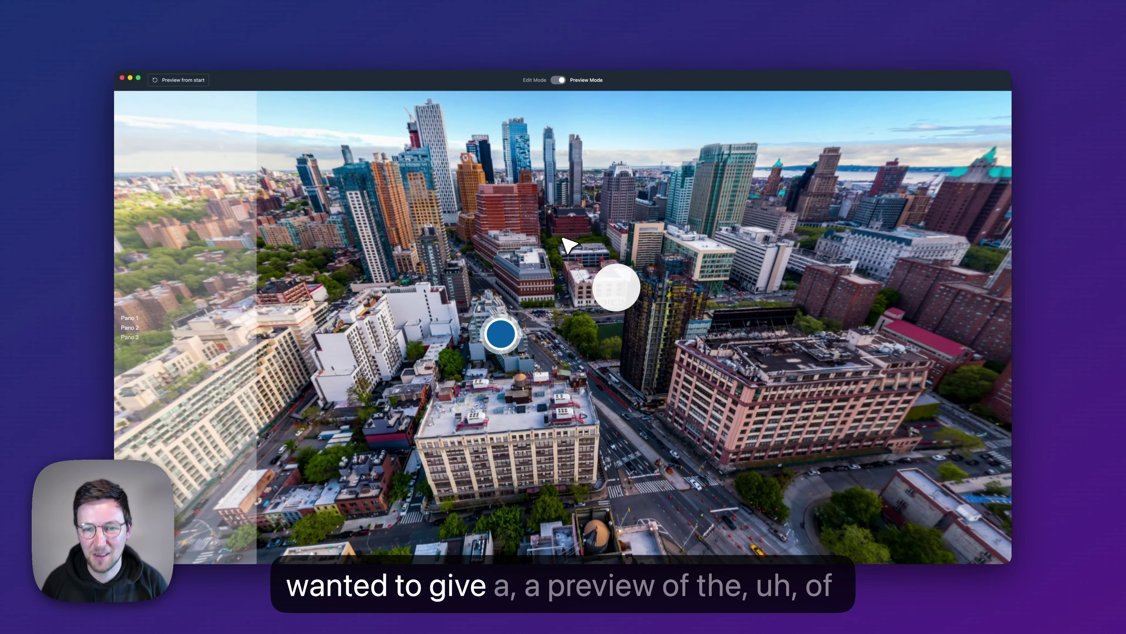
{"action": "left_click_drag", "start_coordinate": [531, 185], "coordinate": [614, 191]}
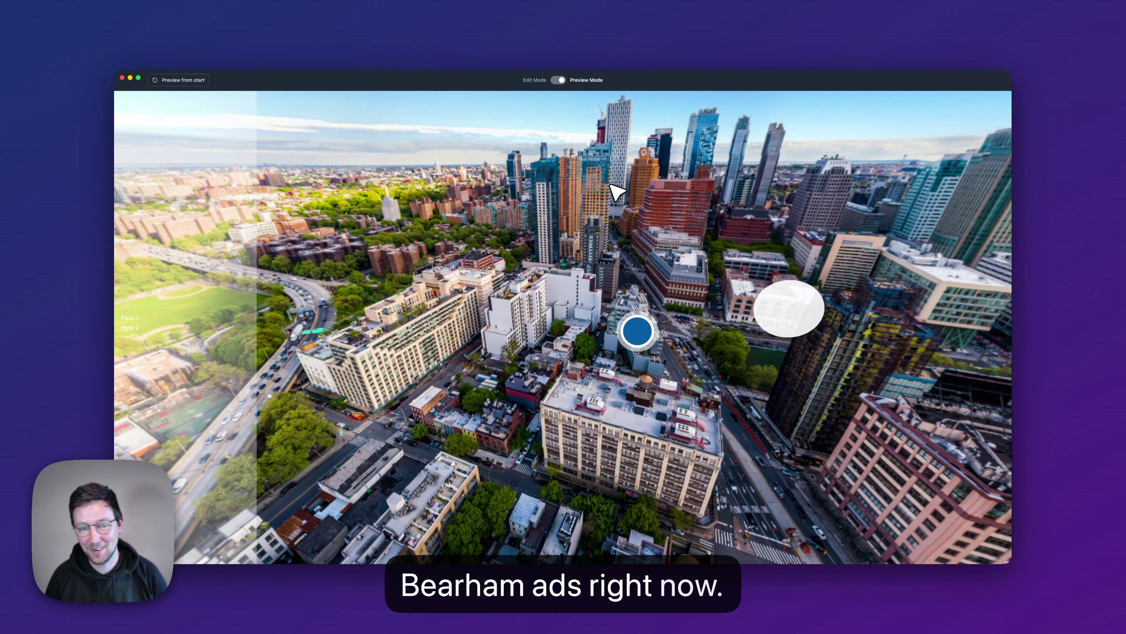
{"action": "left_click_drag", "start_coordinate": [659, 317], "coordinate": [688, 322]}
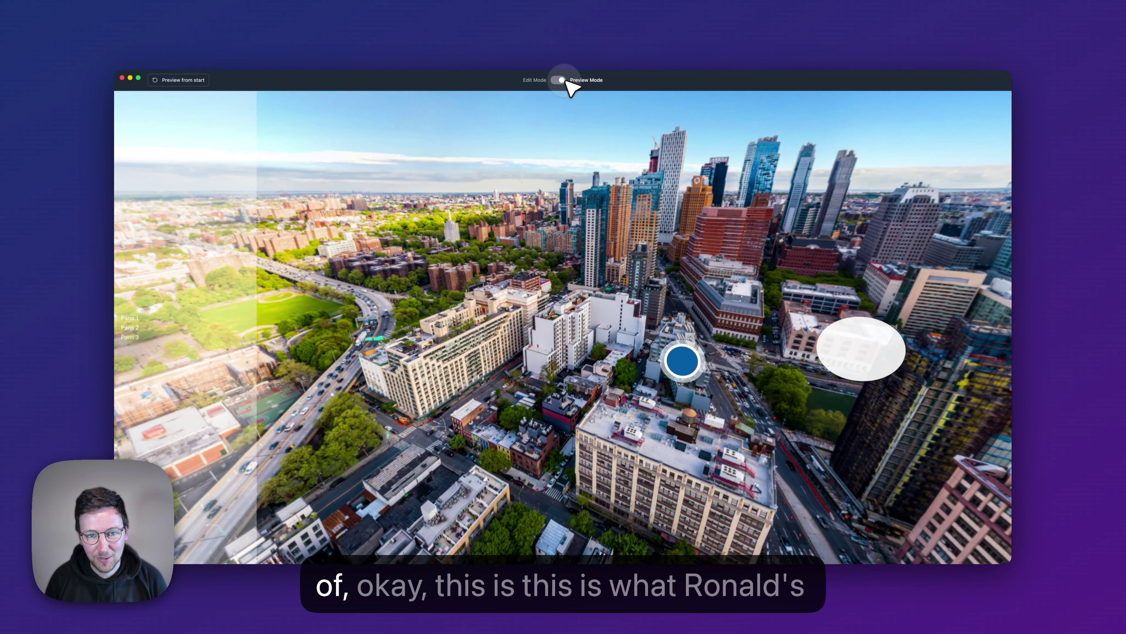
- Return to edit mode, review the Pano 1 text's style properties and clear the selection
{"action": "left_click", "coordinate": [563, 80]}
{"action": "left_click_drag", "start_coordinate": [674, 273], "coordinate": [523, 277]}
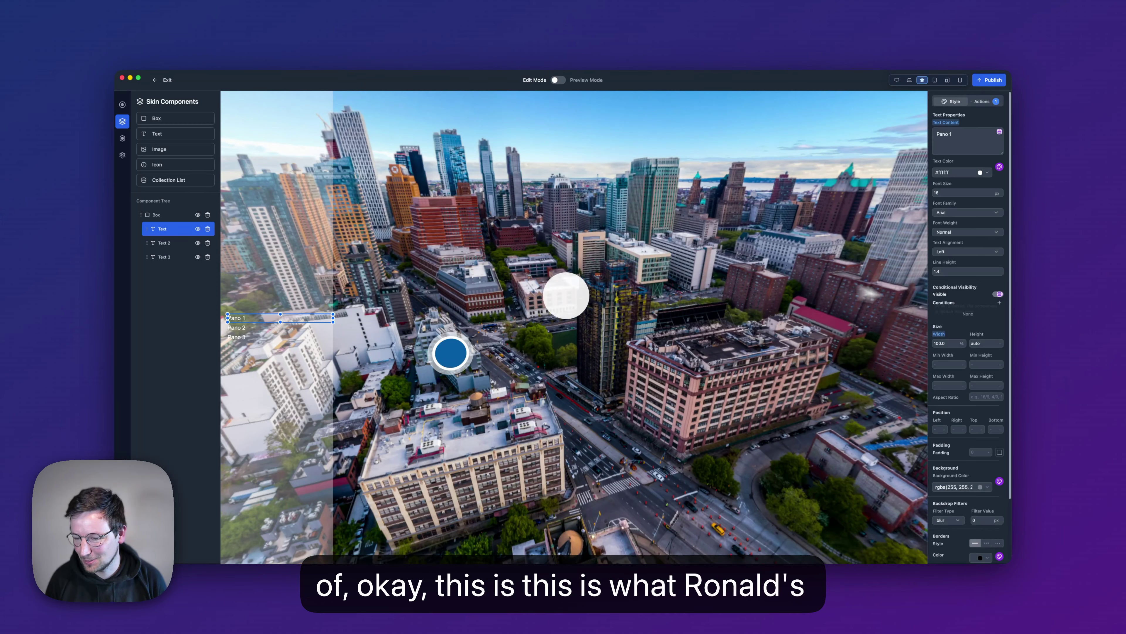
{"action": "scroll", "coordinate": [1002, 351], "scroll_direction": "down", "scroll_amount": 2}
{"action": "scroll", "coordinate": [1010, 362], "scroll_direction": "up", "scroll_amount": 2}
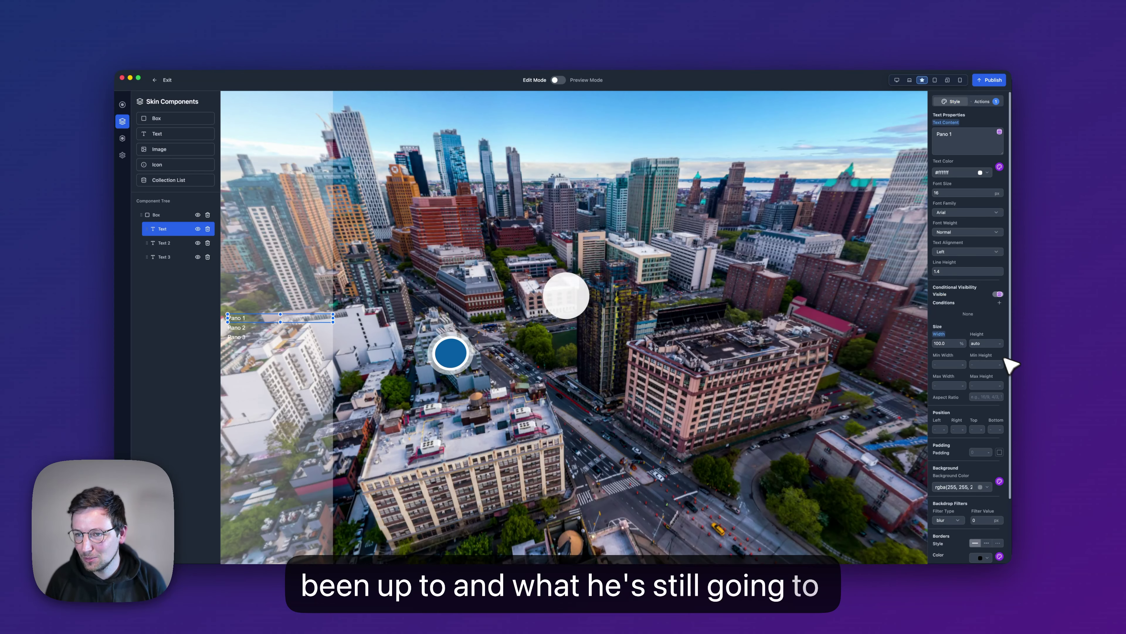
{"action": "left_click", "coordinate": [184, 345]}
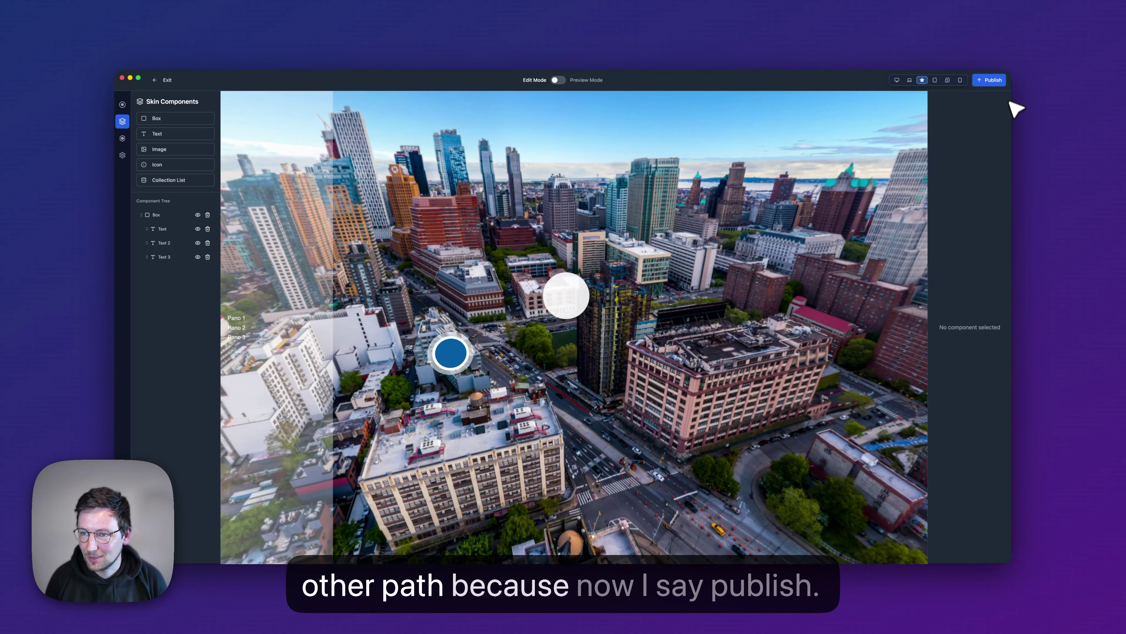
- Export the New York tour as a zip archive saved to the Downloads folder
{"action": "left_click", "coordinate": [993, 80]}
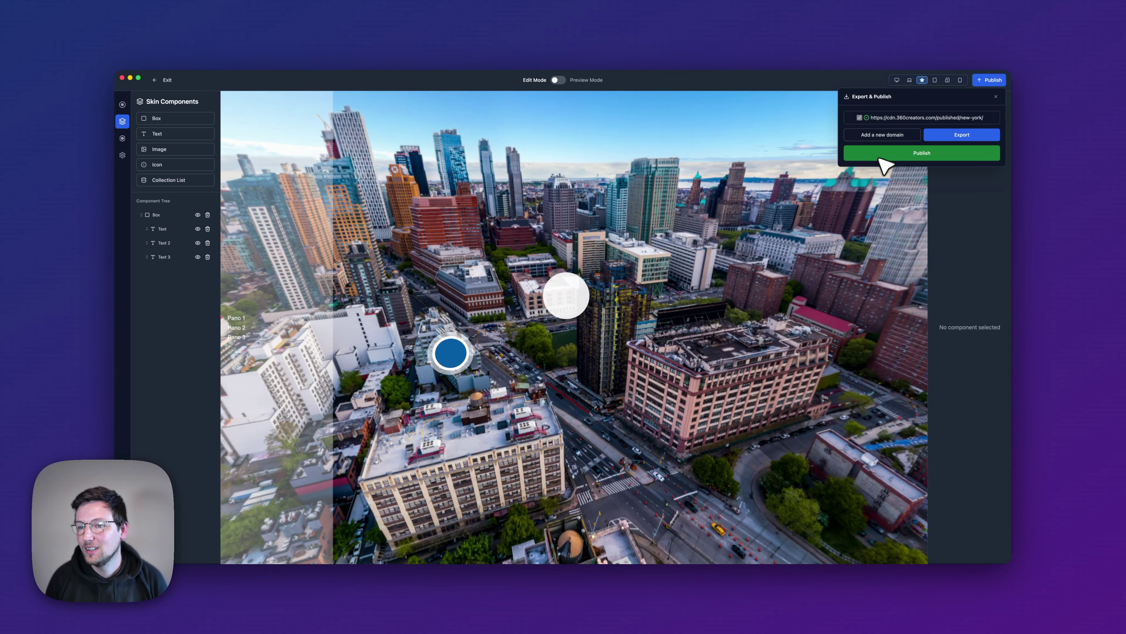
{"action": "left_click", "coordinate": [963, 134]}
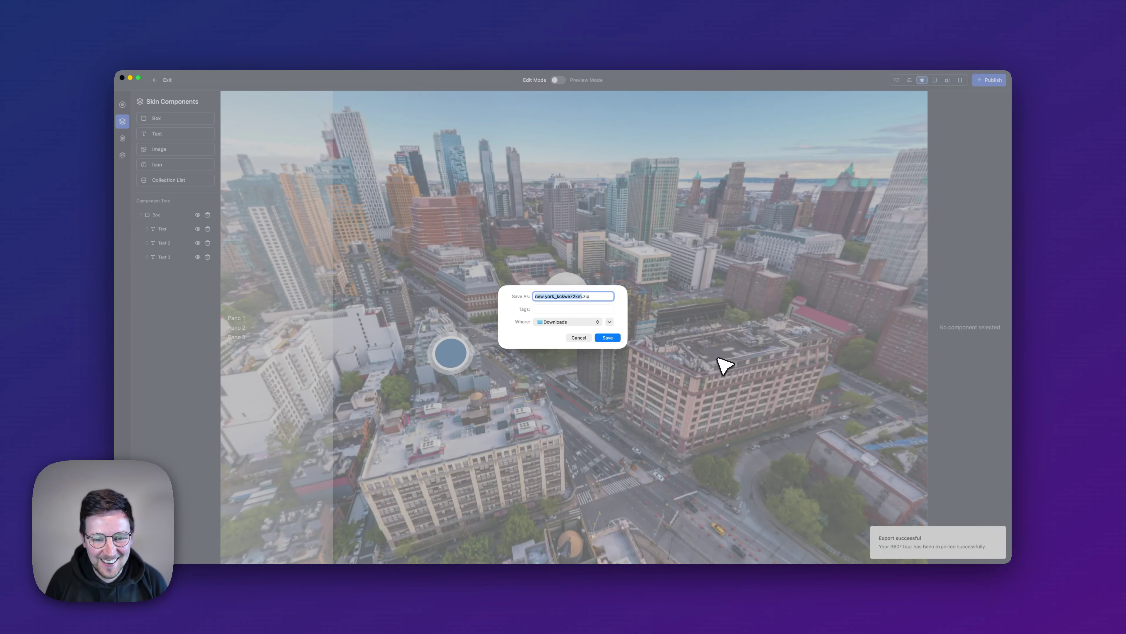
{"action": "key", "text": "Return"}
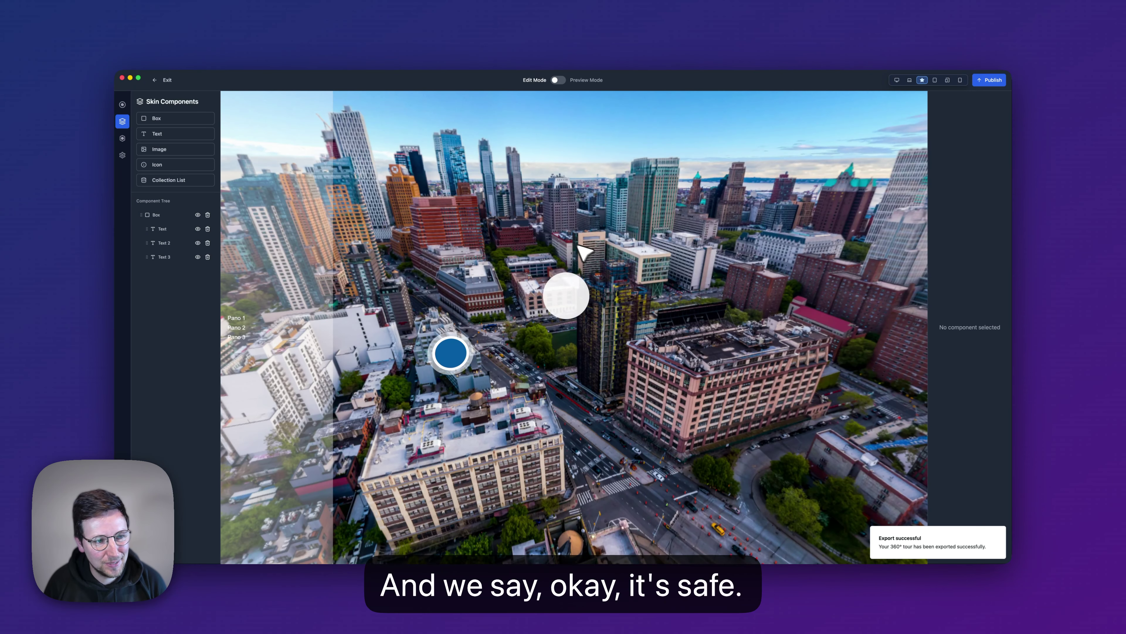
- Switch to Finder and extract the exported New York zip archive in Downloads
{"action": "key", "text": "super+Tab"}
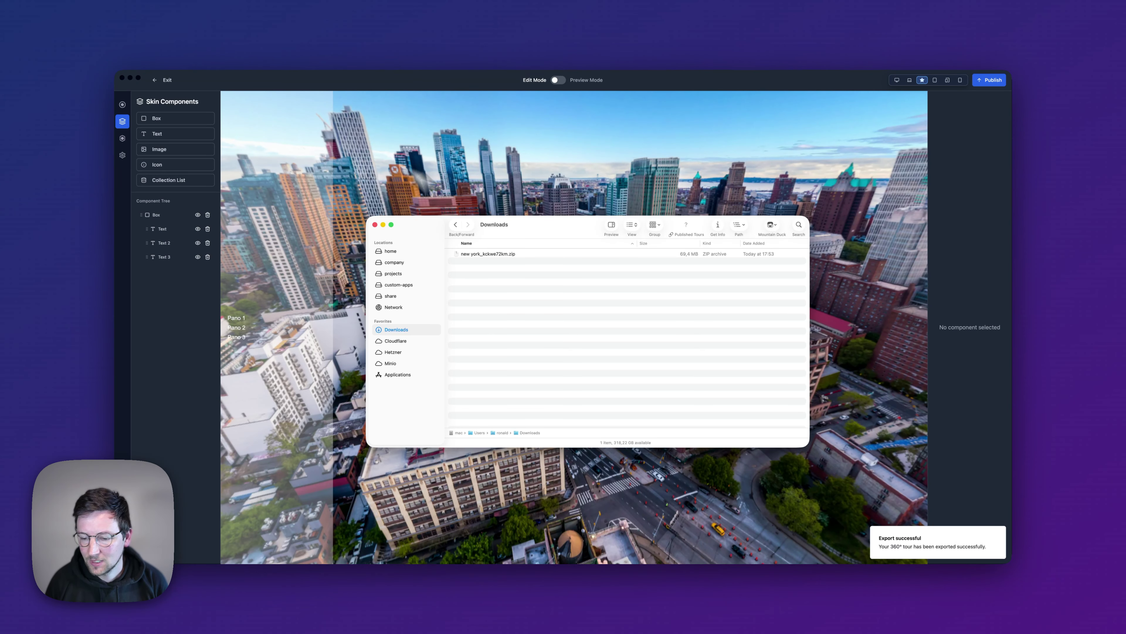
{"action": "double_click", "coordinate": [493, 254]}
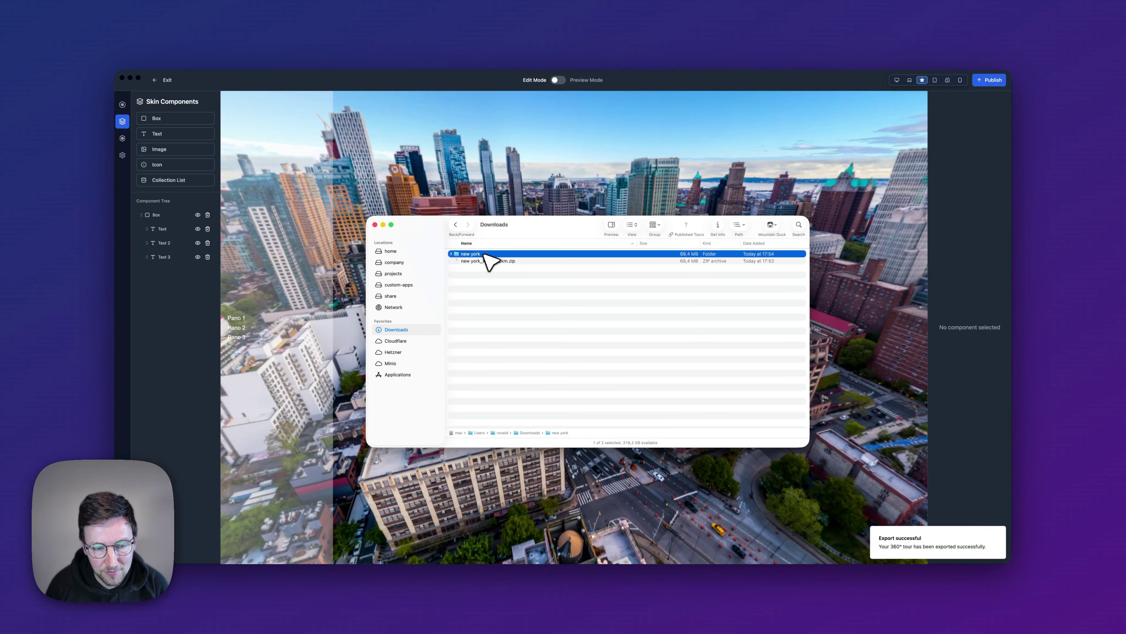
{"action": "mouse_move", "coordinate": [514, 564]}
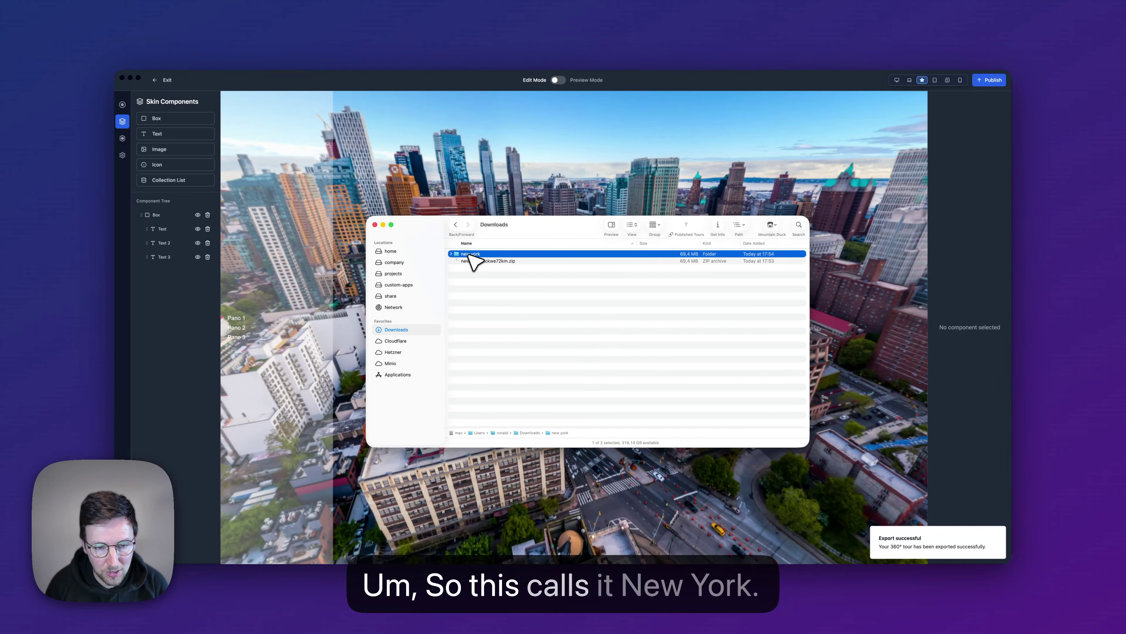
- Rename the extracted folder as new-york-video and move it from Downloads into the Minio staging folder
{"action": "key", "text": "Return"}
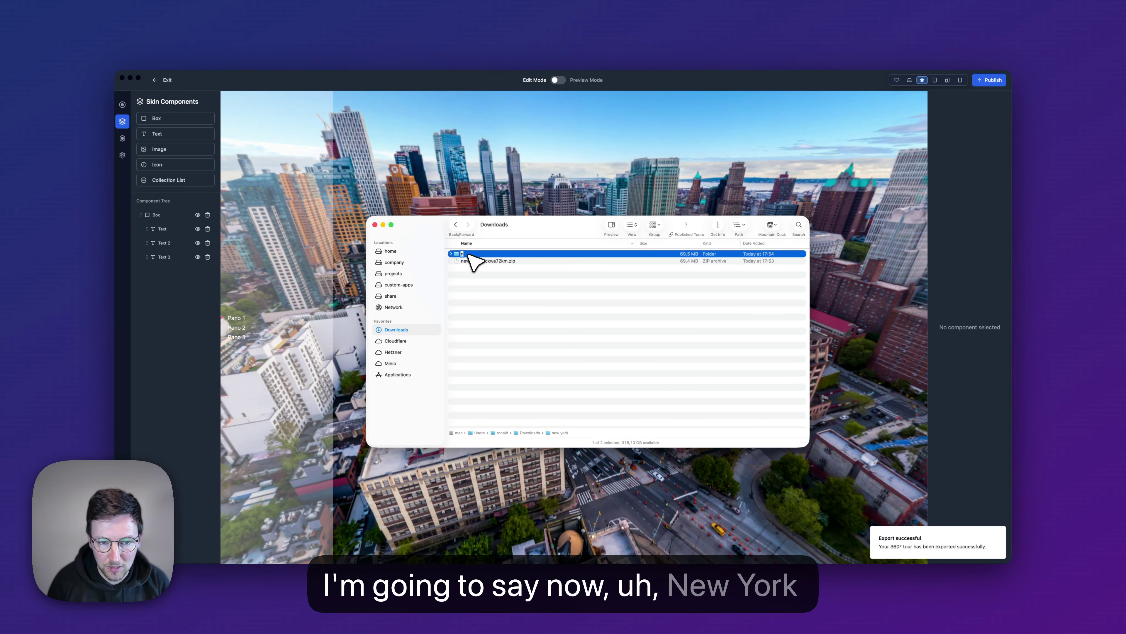
{"action": "type", "text": "new-york-video"}
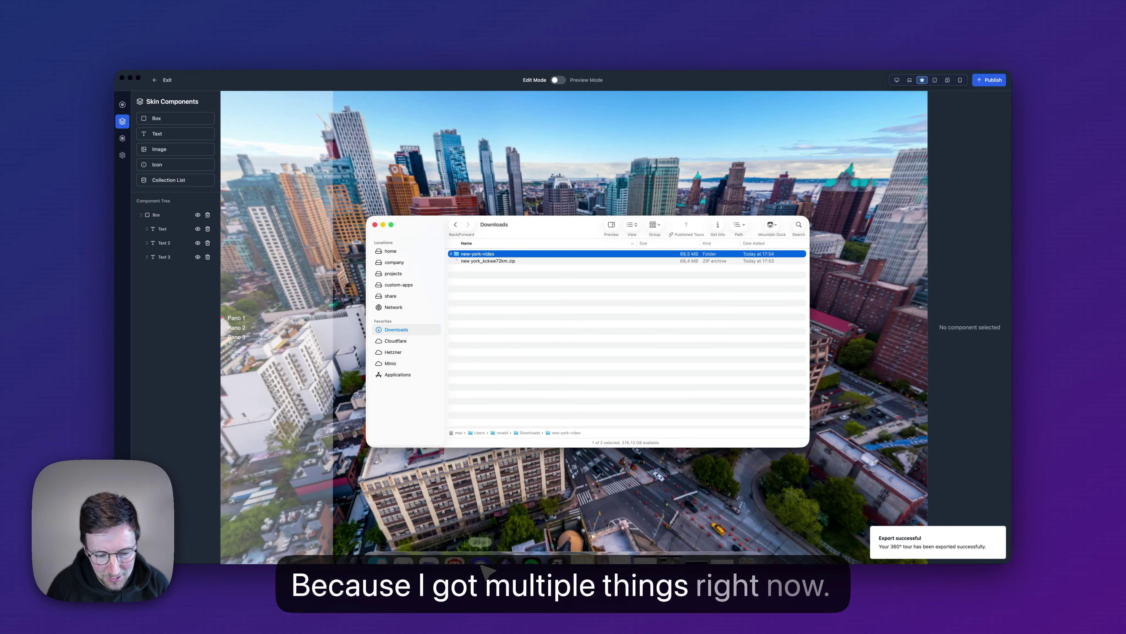
{"action": "mouse_move", "coordinate": [710, 572]}
{"action": "left_click", "coordinate": [722, 547]}
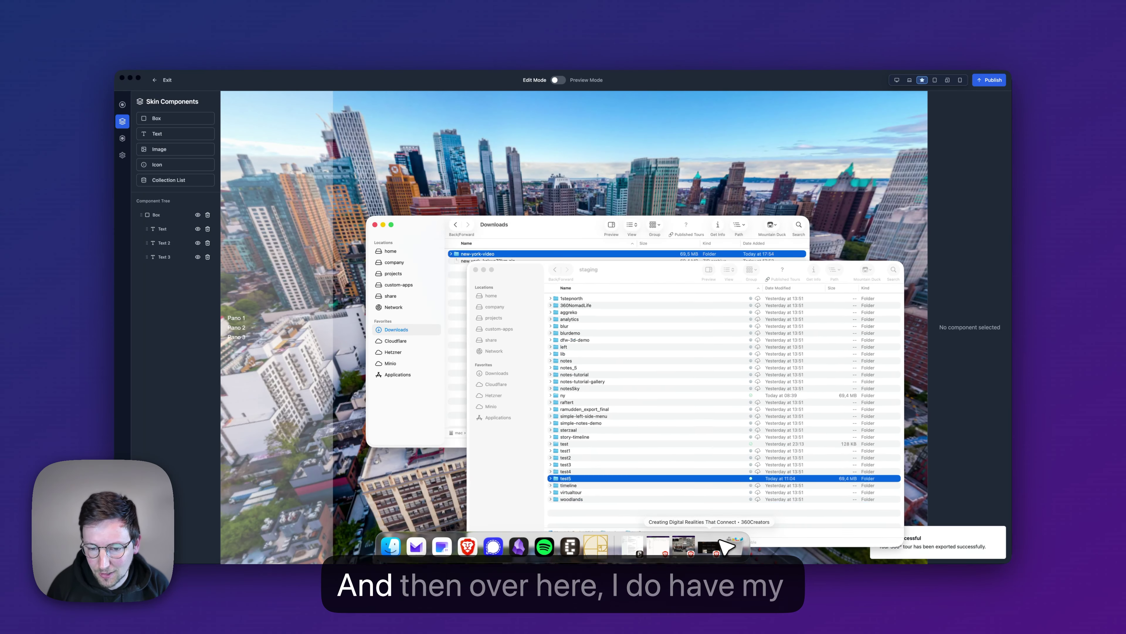
{"action": "left_click", "coordinate": [577, 510]}
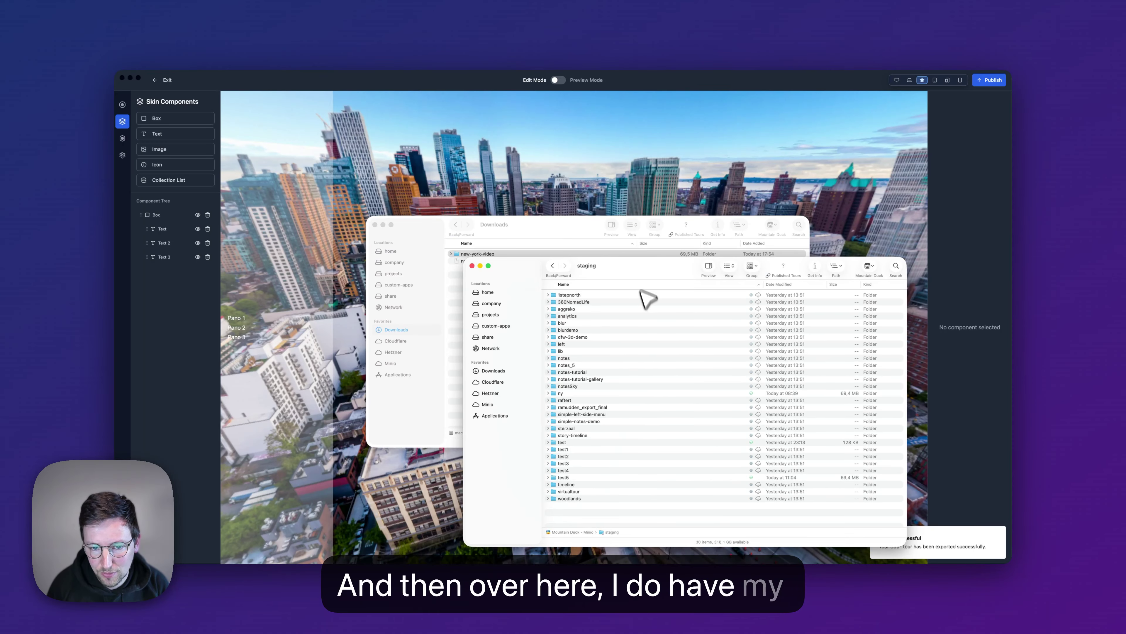
{"action": "left_click_drag", "start_coordinate": [641, 271], "coordinate": [792, 165]}
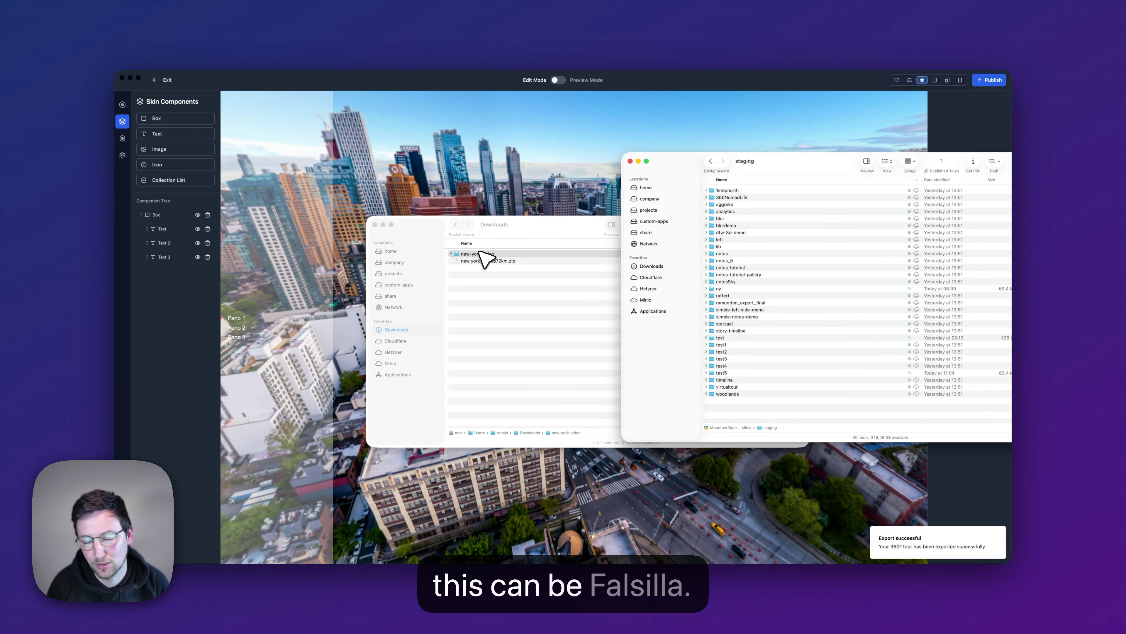
{"action": "left_click_drag", "start_coordinate": [590, 292], "coordinate": [745, 422]}
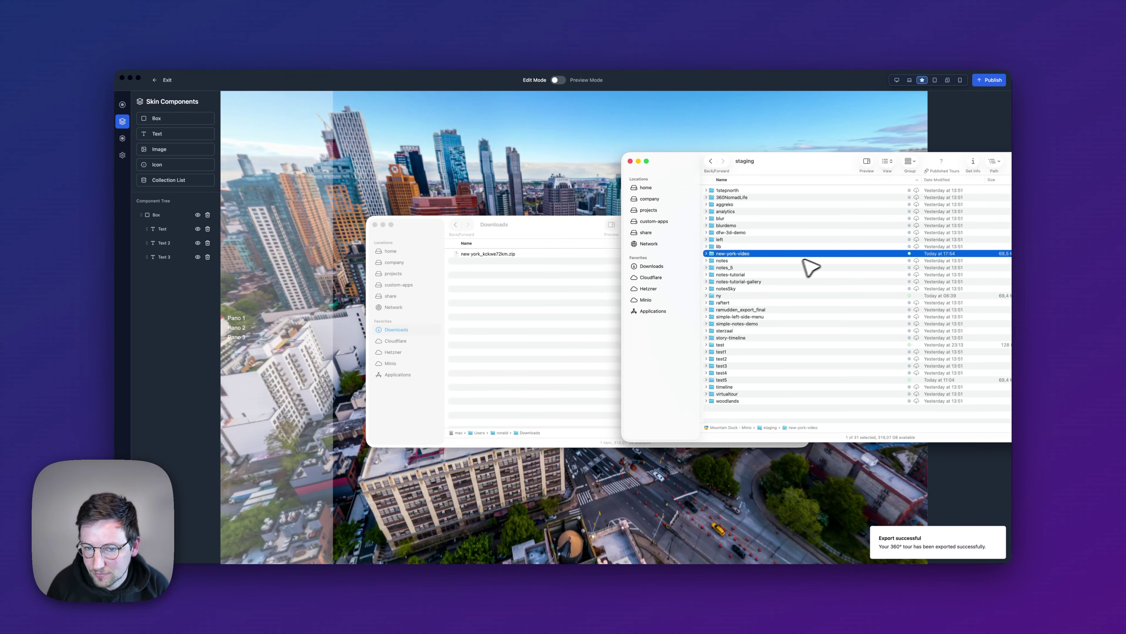
- Open the uploaded new-york-video folder and expand its panoramas folder to check the upload of the images
{"action": "double_click", "coordinate": [735, 255]}
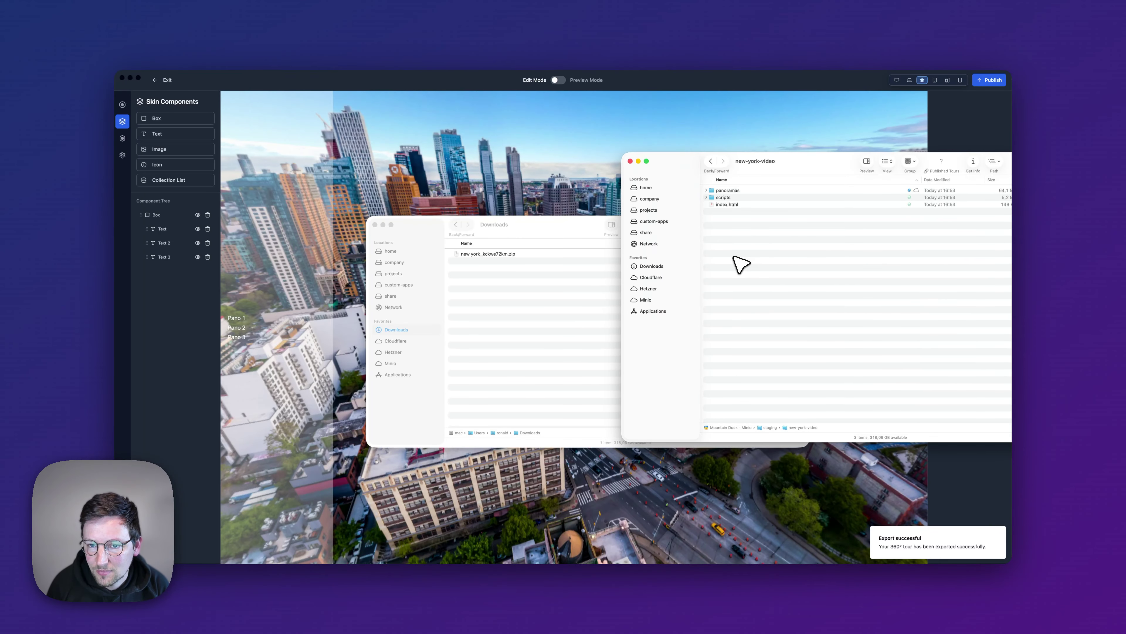
{"action": "left_click", "coordinate": [839, 191]}
{"action": "key", "text": "Right"}
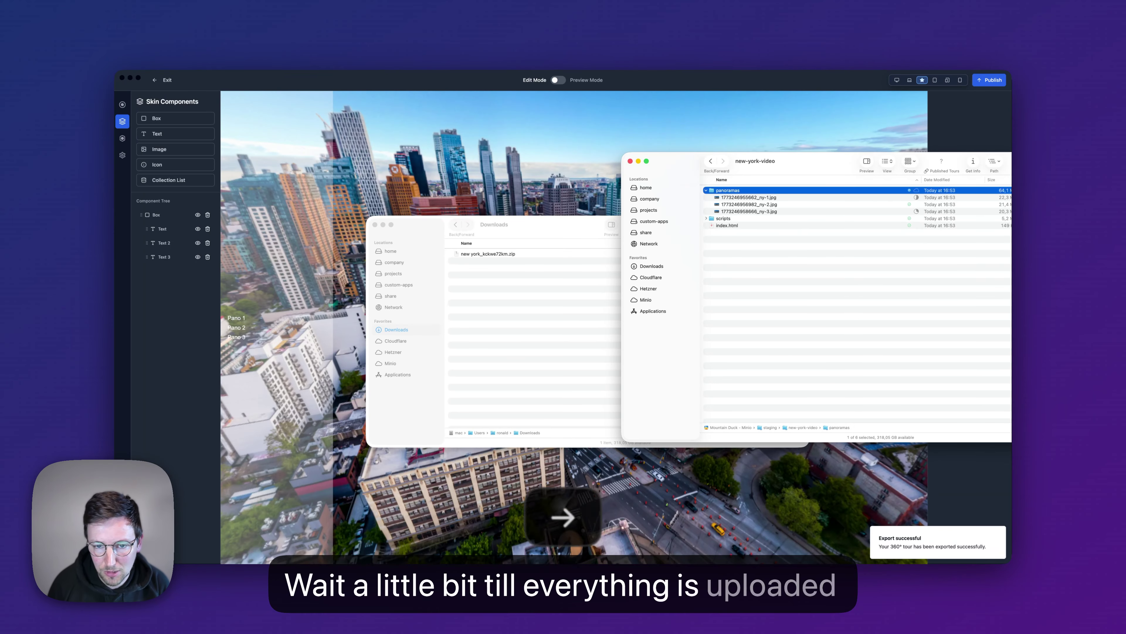
- Open the HTTPS URL of the uploaded index.html in the browser
{"action": "left_click", "coordinate": [744, 226]}
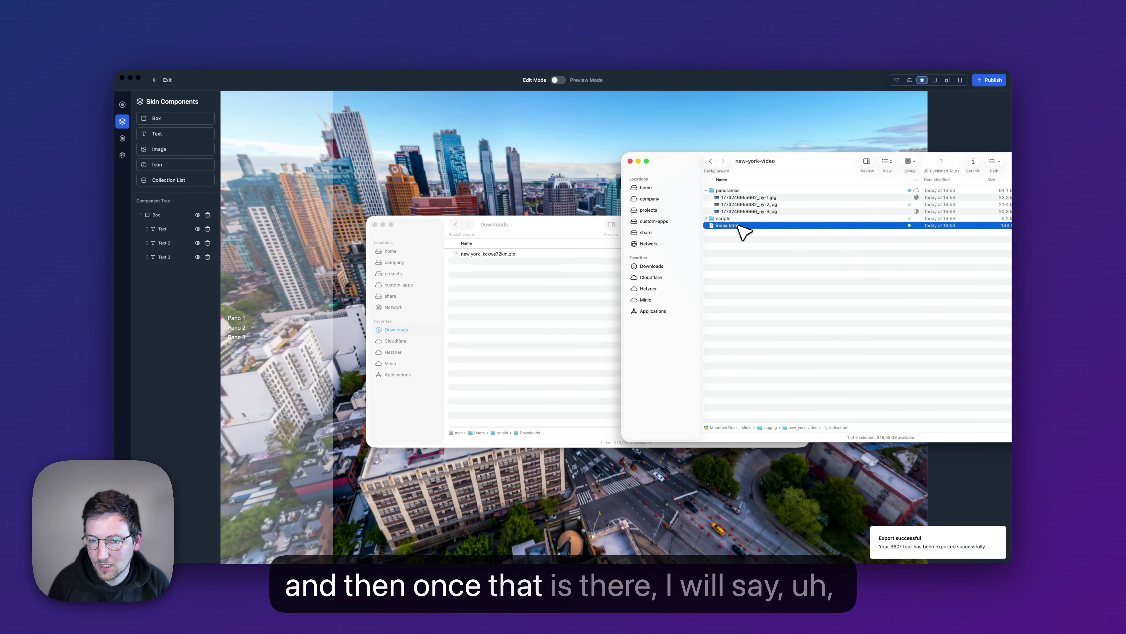
{"action": "right_click", "coordinate": [739, 225]}
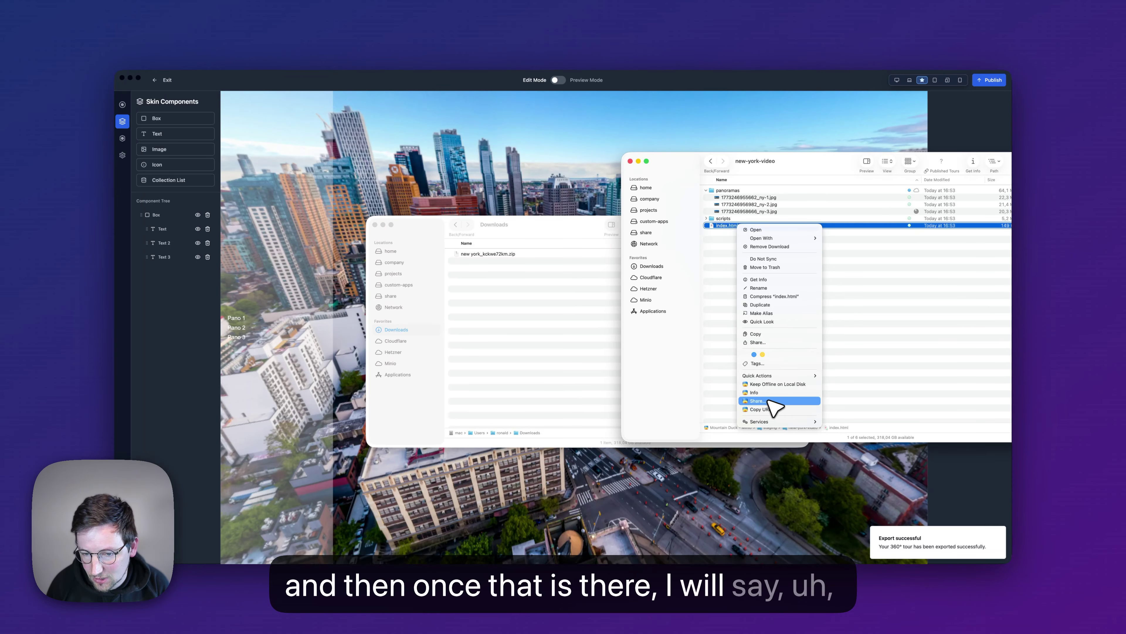
{"action": "left_click", "coordinate": [787, 409]}
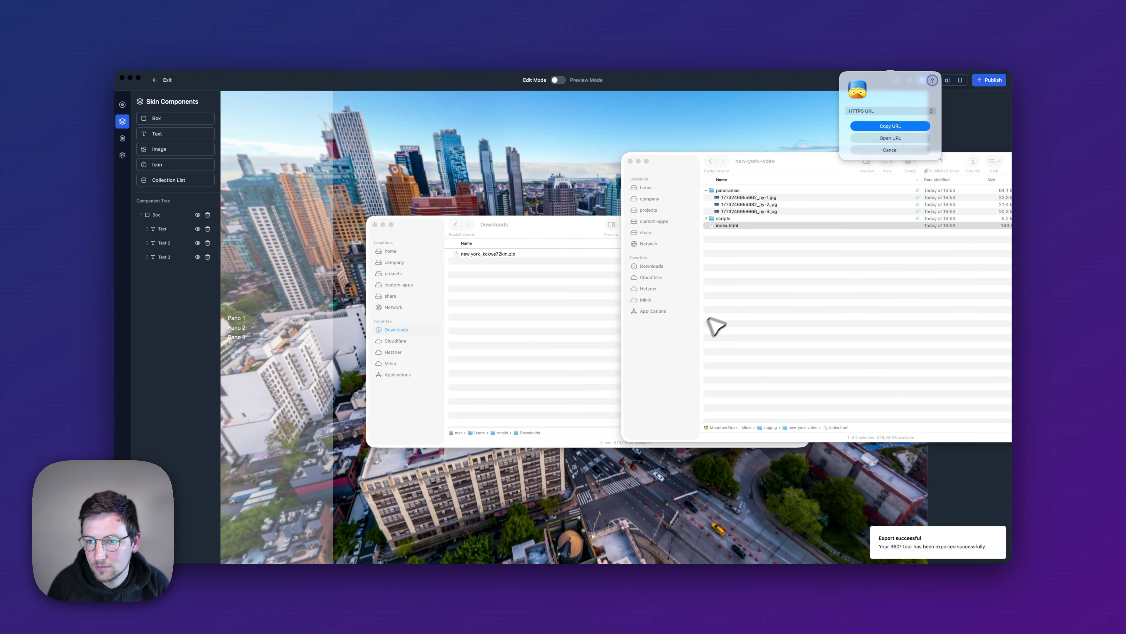
{"action": "left_click", "coordinate": [891, 138]}
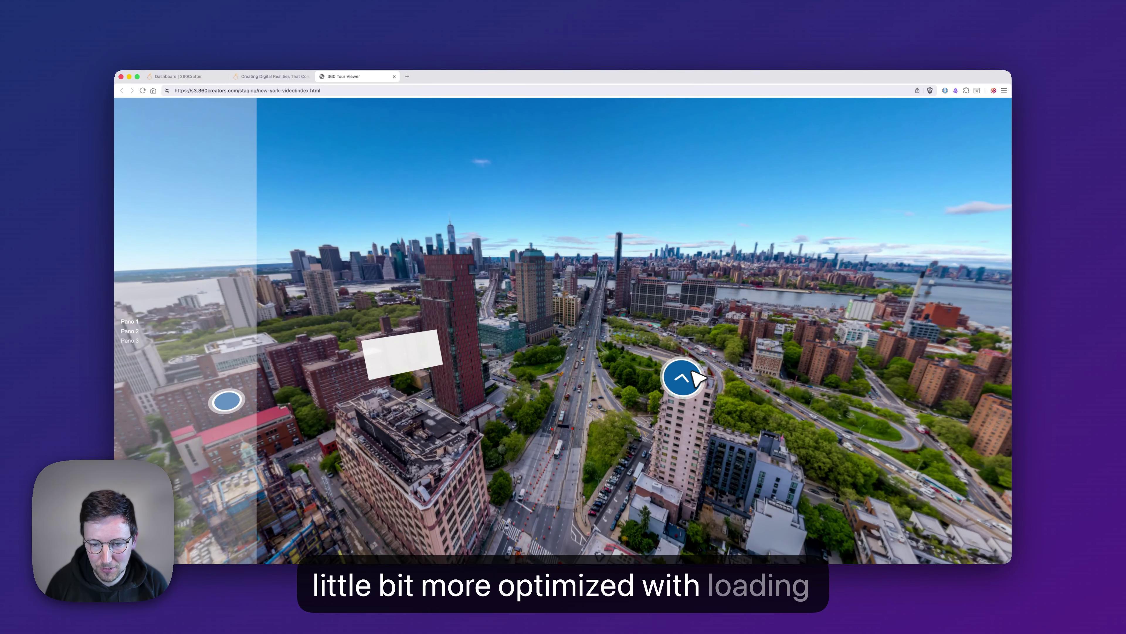
- Test the published tour by following the arrow hotspot and the round blue hotspot, and look around the scene
{"action": "left_click", "coordinate": [685, 378]}
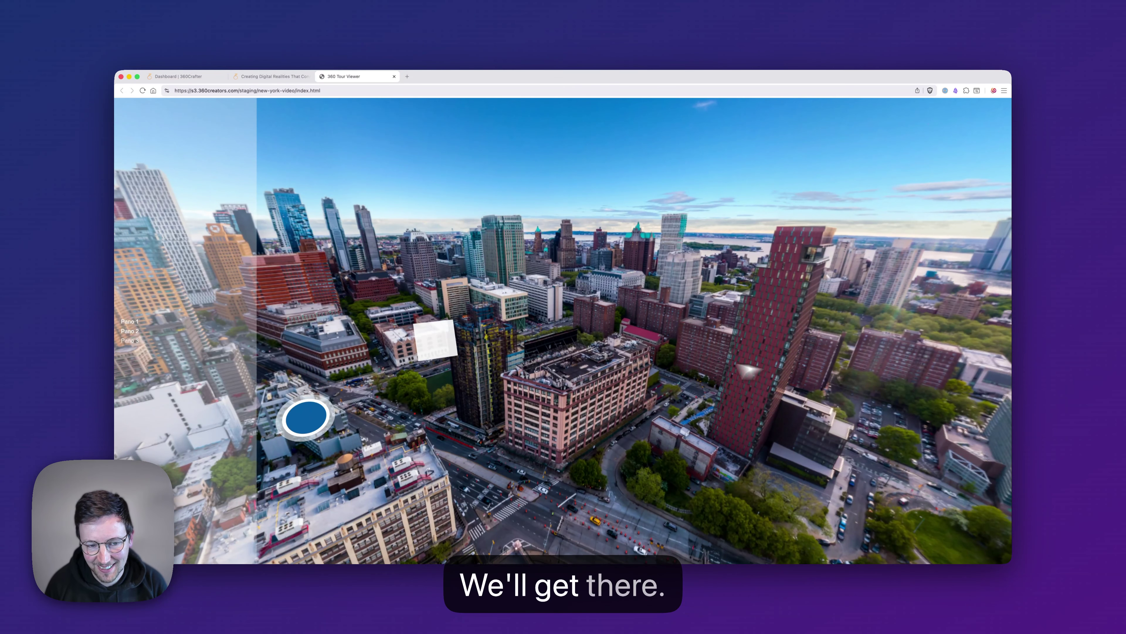
{"action": "left_click", "coordinate": [318, 421]}
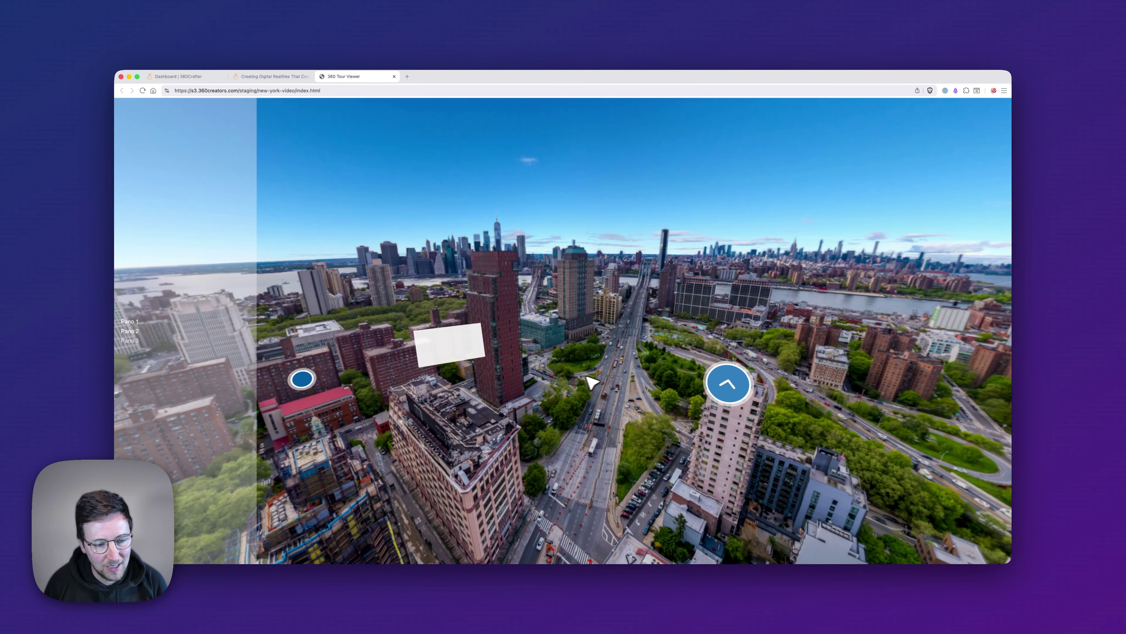
{"action": "left_click_drag", "start_coordinate": [586, 384], "coordinate": [692, 382]}
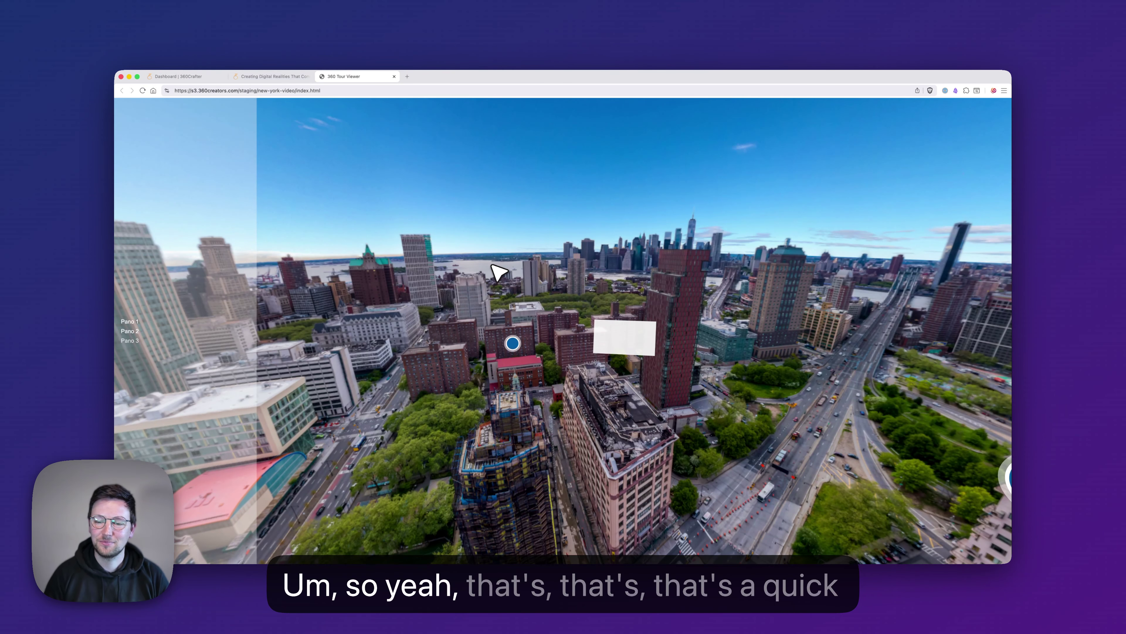